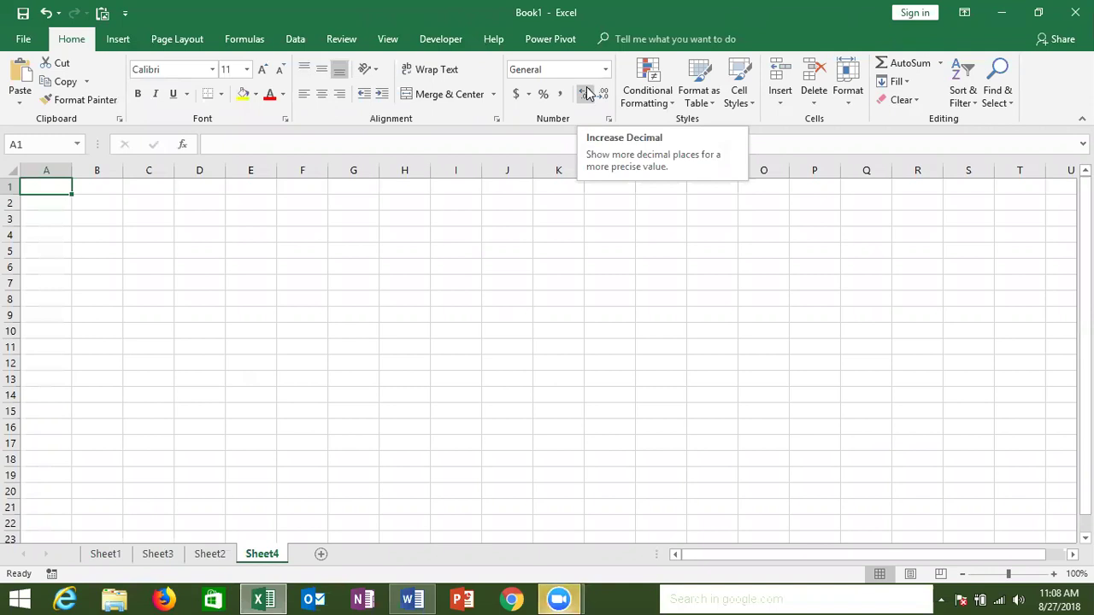
Enter 52, 25, 63, 52, 45, 65, 25 and 63 down A1:A8
{"action": "type", "text": "52"}
{"action": "key", "text": "Return"}
{"action": "type", "text": "25"}
{"action": "key", "text": "Return"}
{"action": "type", "text": "63"}
{"action": "key", "text": "Return"}
{"action": "type", "text": "52"}
{"action": "key", "text": "Return"}
{"action": "type", "text": "45"}
{"action": "key", "text": "Return"}
{"action": "type", "text": "65"}
{"action": "key", "text": "Return"}
{"action": "type", "text": "25"}
{"action": "key", "text": "Return"}
{"action": "type", "text": "63"}
{"action": "key", "text": "Return"}
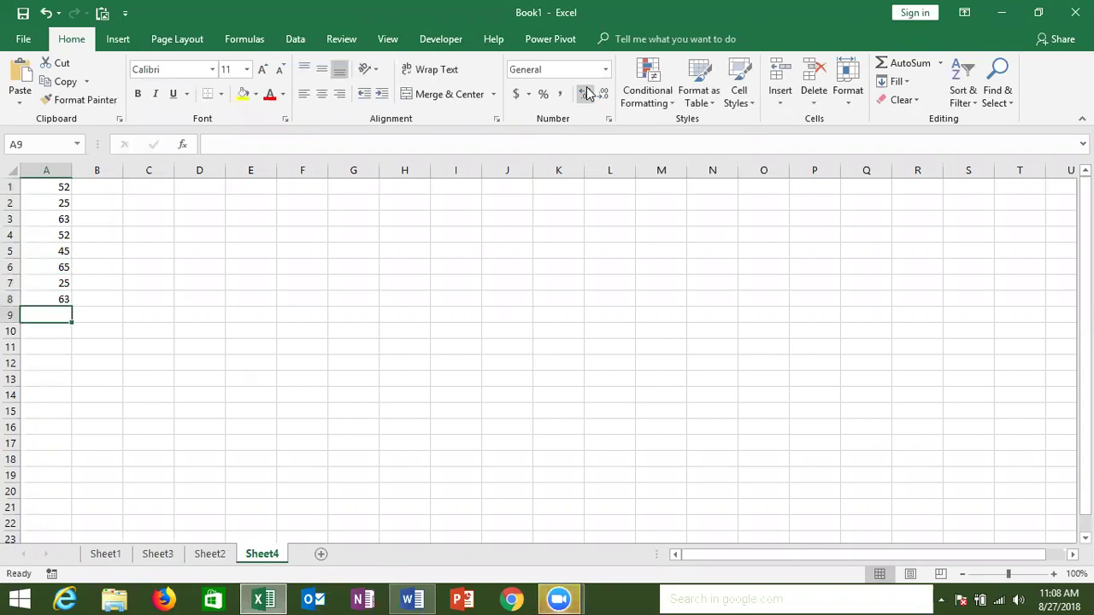
Select the eight numbers in A1:A8, then return to A9
{"action": "key", "text": "Up"}
{"action": "key", "text": "shift+Down"}
{"action": "key", "text": "shift+Up"}
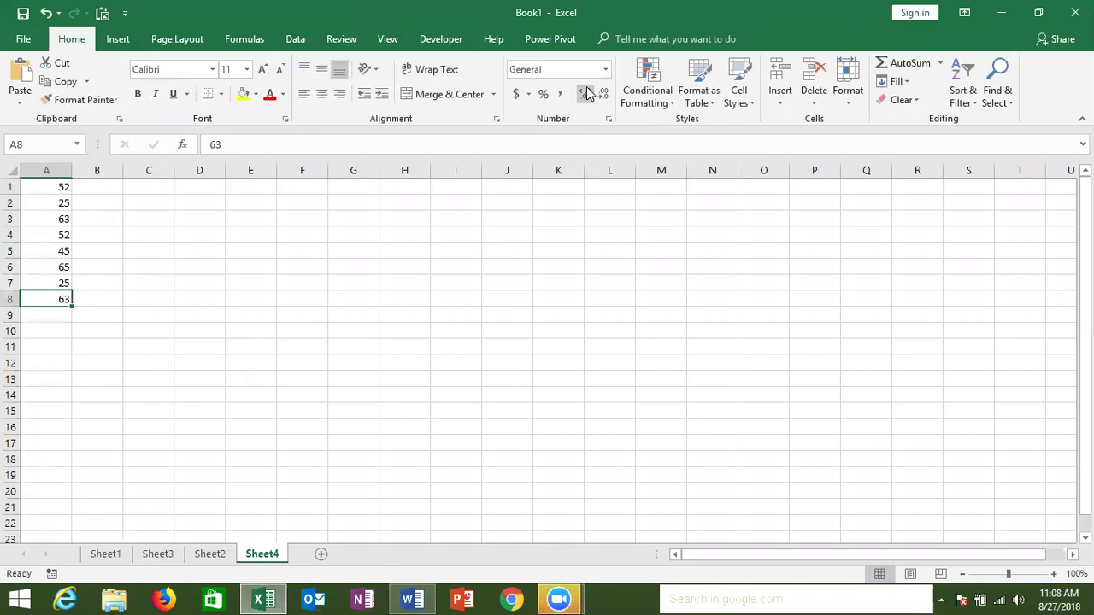
{"action": "key", "text": "ctrl+shift+Up"}
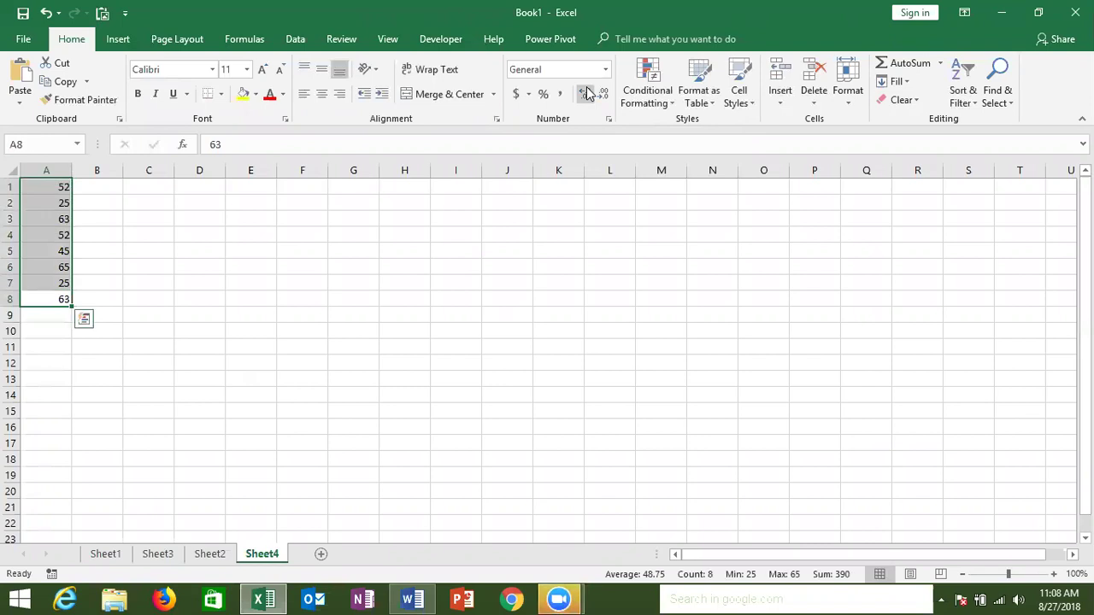
{"action": "key", "text": "Down"}
{"action": "key", "text": "Down"}
{"action": "key", "text": "Up"}
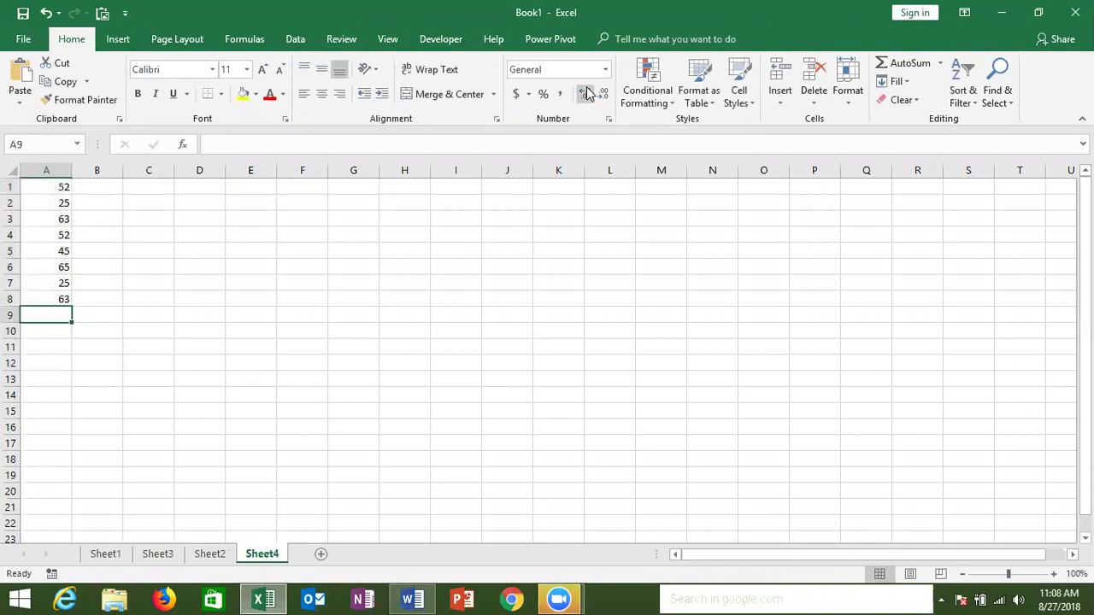
{"action": "type", "text": "=SUM("}
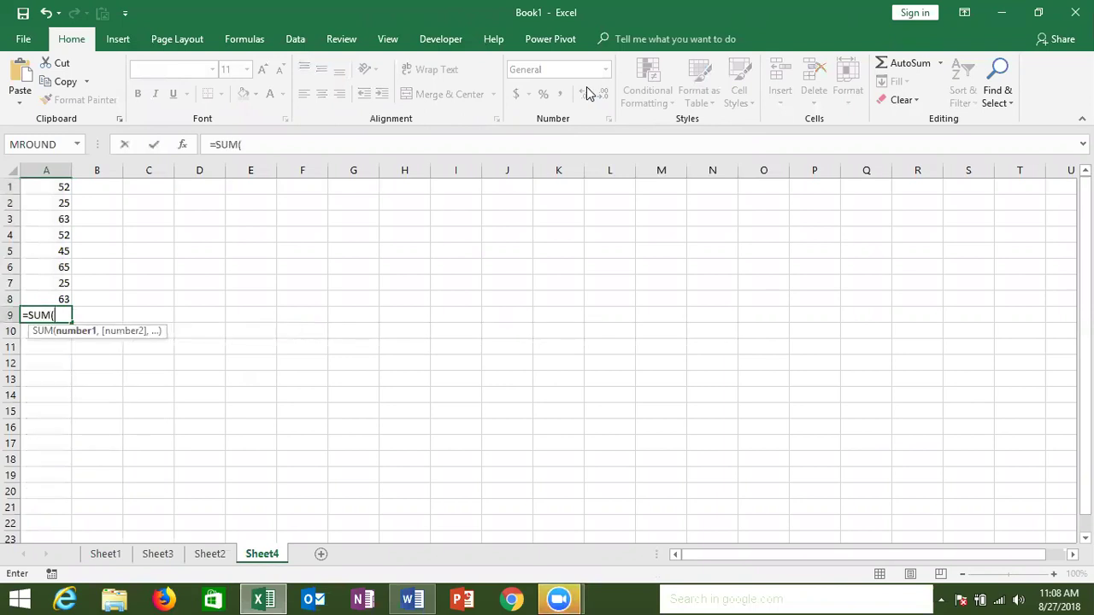
{"action": "key", "text": "Up"}
{"action": "key", "text": "ctrl+shift+Up"}
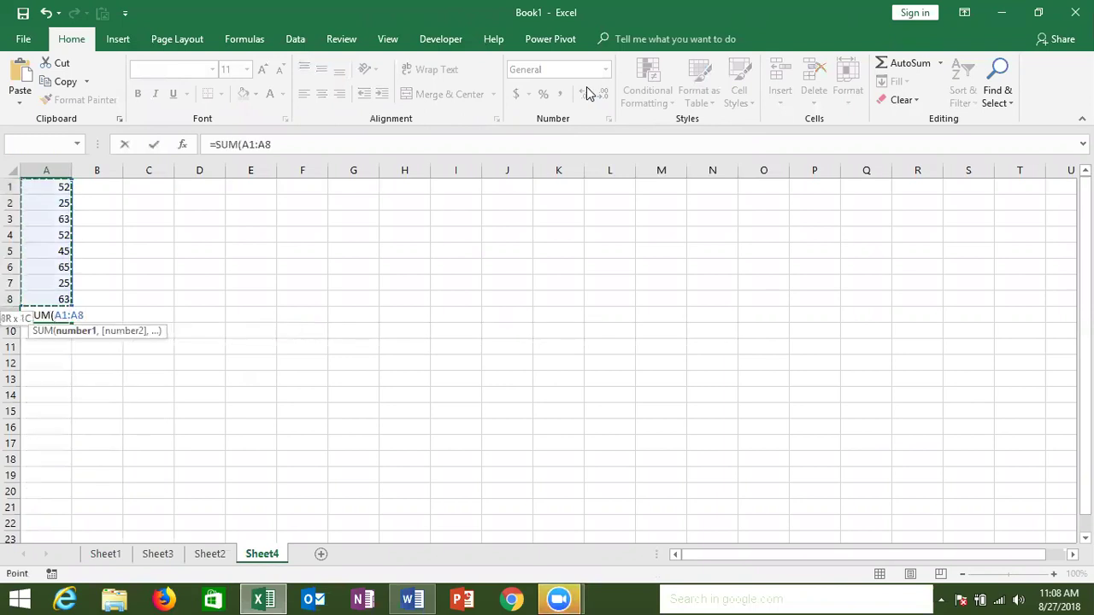
{"action": "key", "text": "Return"}
{"action": "key", "text": "Up"}
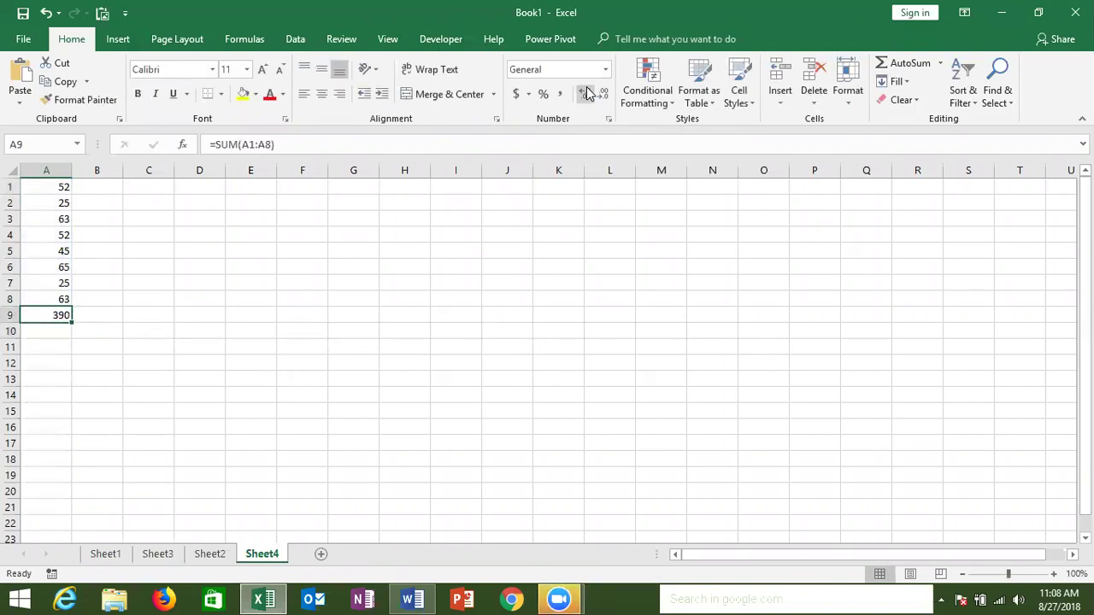
{"action": "key", "text": "Delete"}
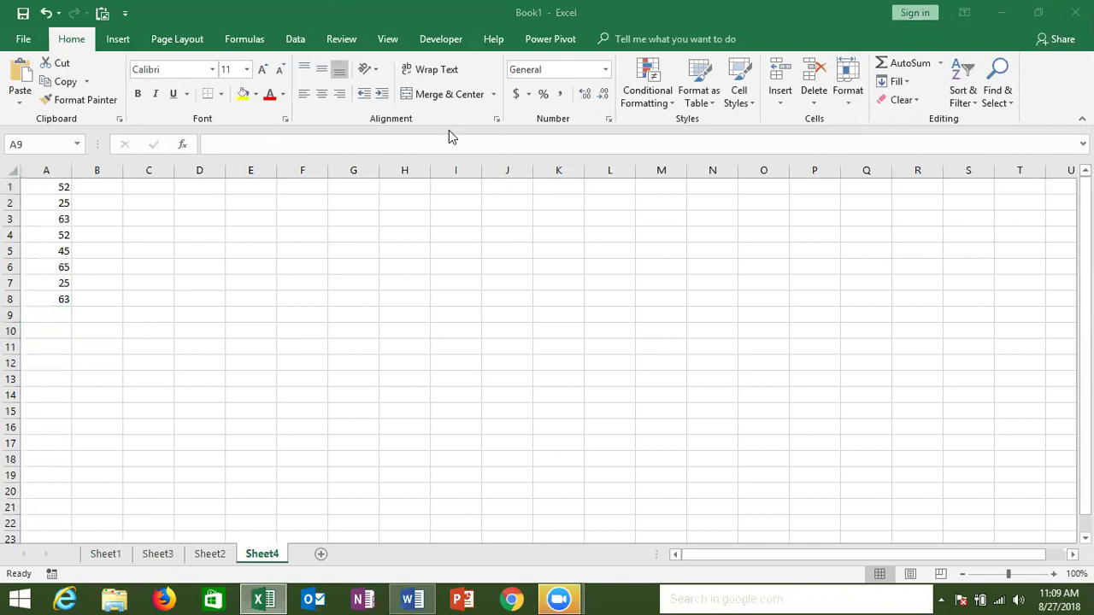
Insert an AutoSum total of 390 in A9 twice, deleting it each time
{"action": "left_click", "coordinate": [41, 315]}
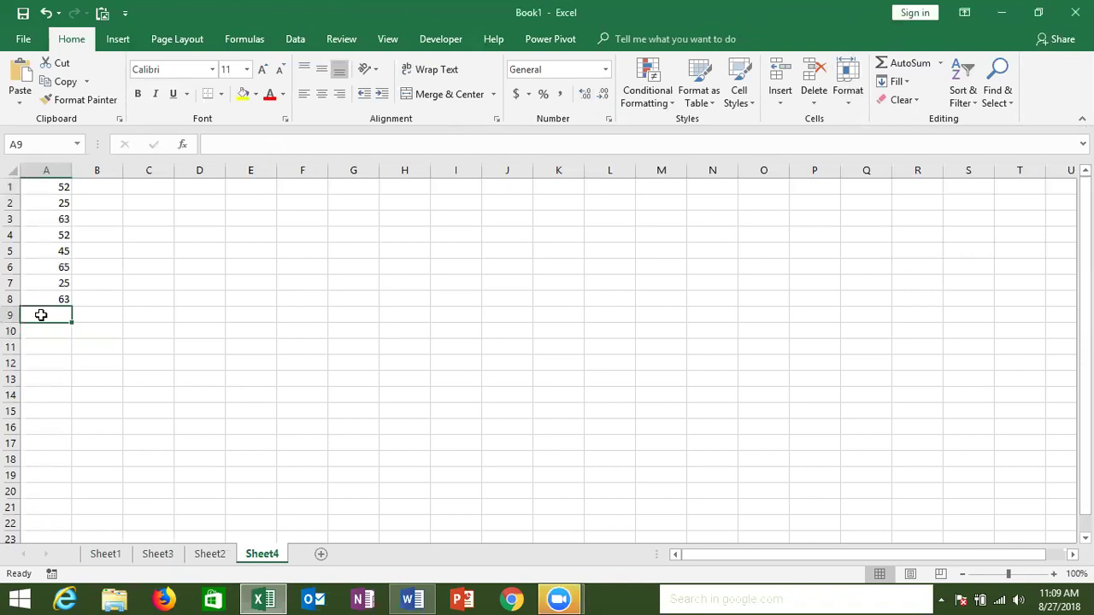
{"action": "key", "text": "alt+equal"}
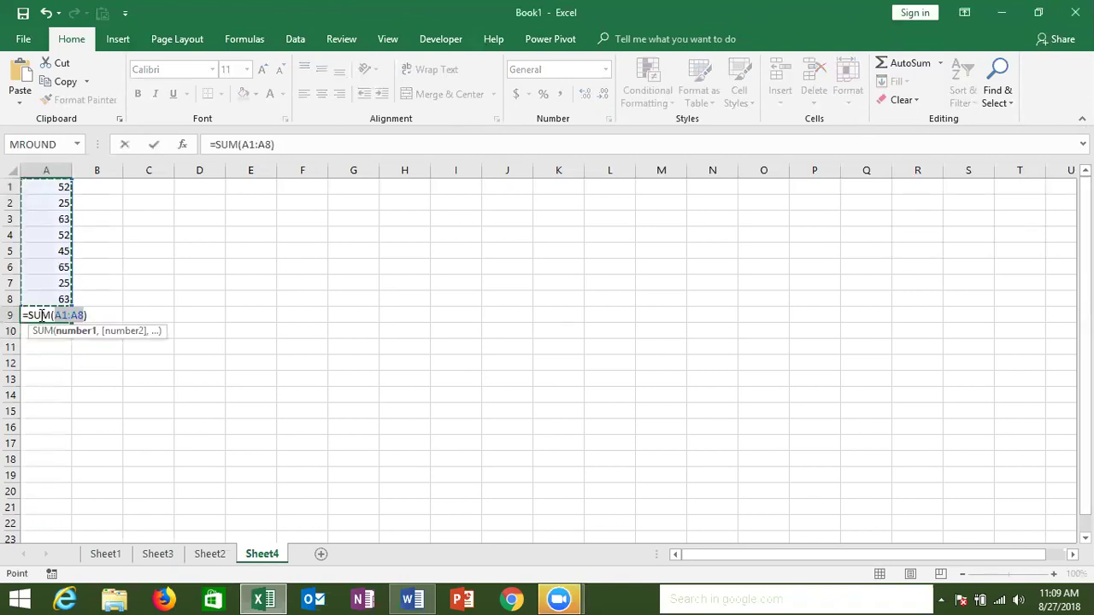
{"action": "key", "text": "Return"}
{"action": "left_click", "coordinate": [41, 315]}
{"action": "key", "text": "Delete"}
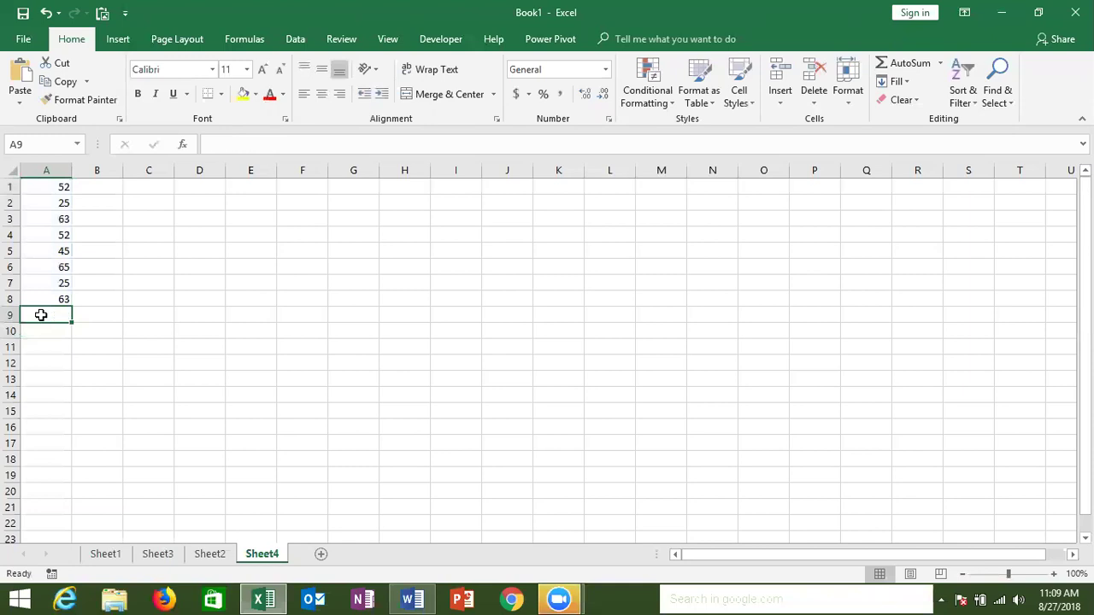
{"action": "key", "text": "alt+equal"}
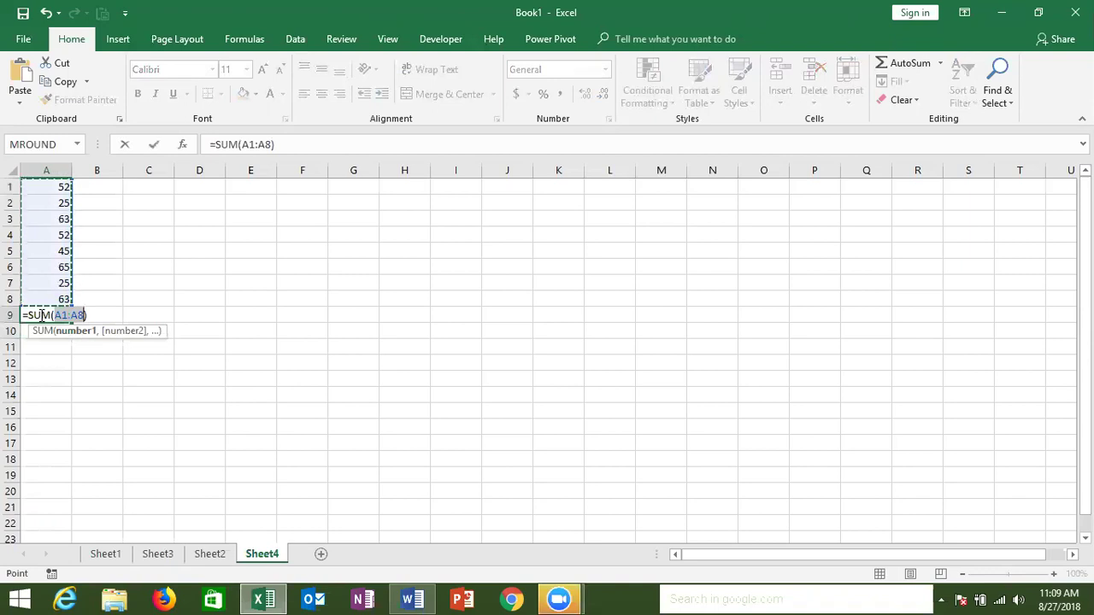
{"action": "key", "text": "Return"}
{"action": "left_click", "coordinate": [40, 316]}
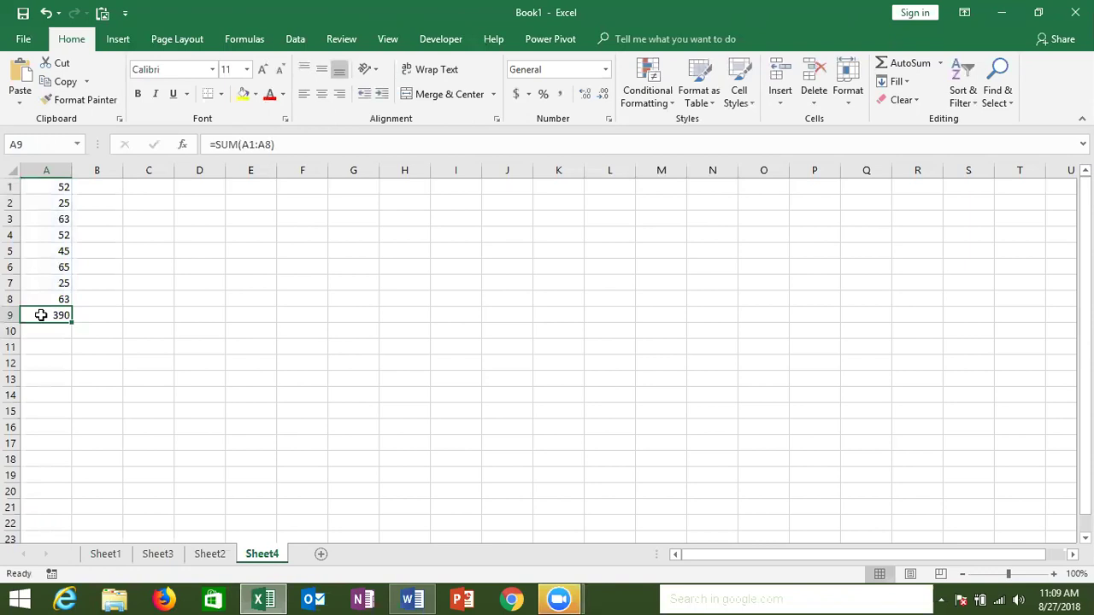
{"action": "key", "text": "Delete"}
Look at the AutoSum function list, then bring up the Fill options list
{"action": "left_click", "coordinate": [941, 63]}
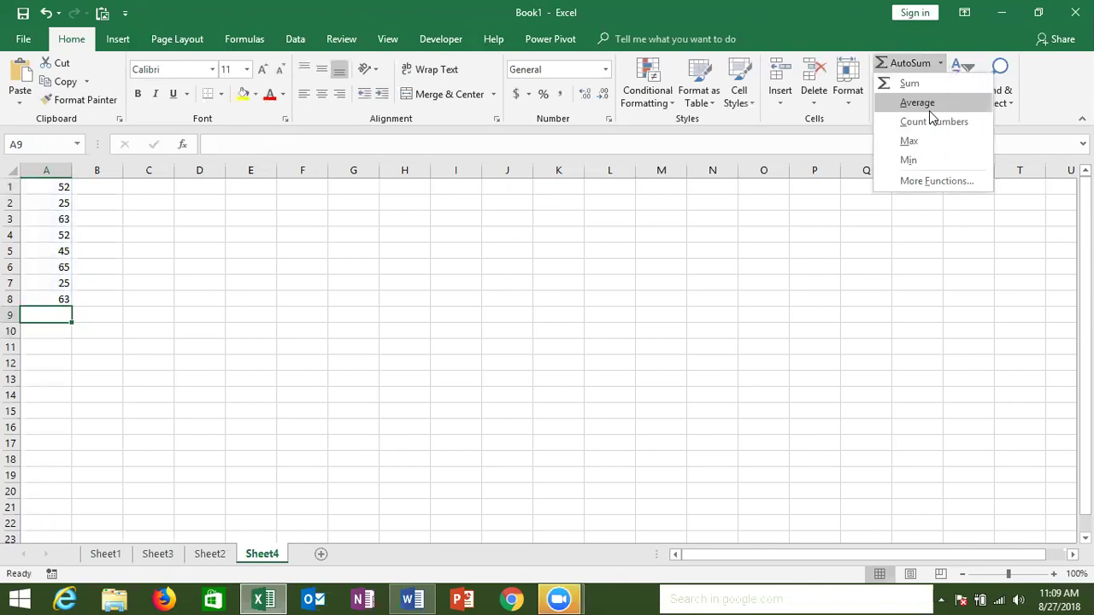
{"action": "key", "text": "Escape"}
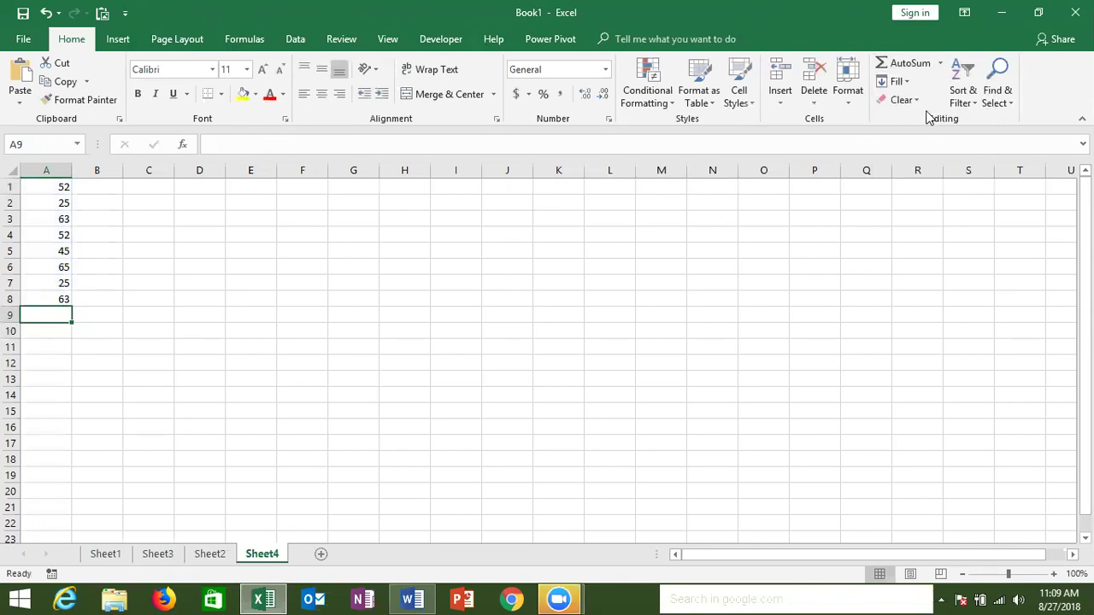
{"action": "left_click", "coordinate": [909, 81]}
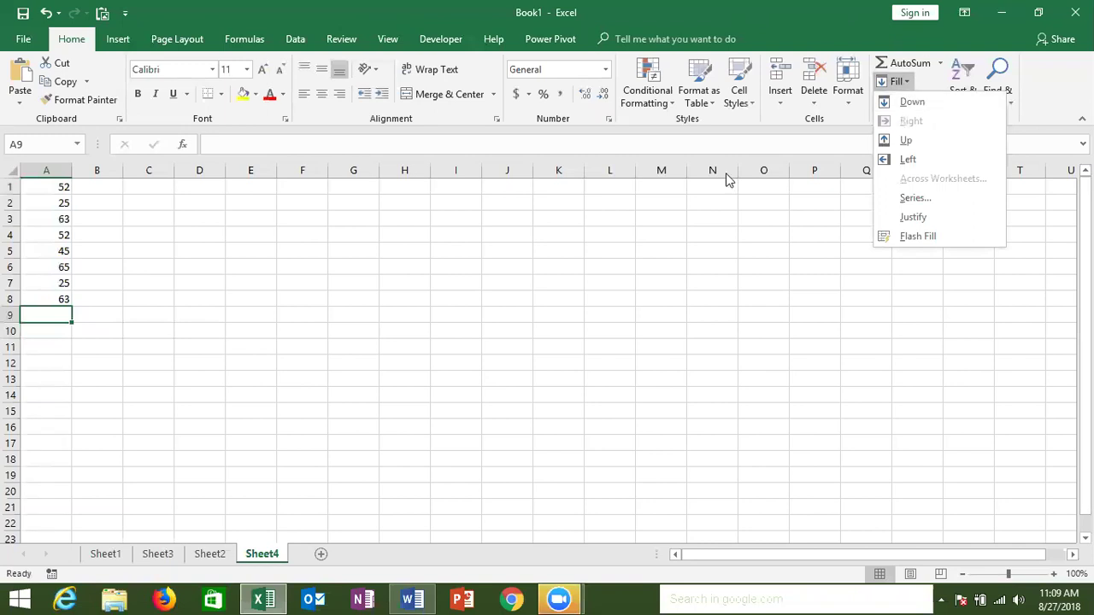
Clear the eight numbers from A1:A8
{"action": "left_click", "coordinate": [64, 188]}
{"action": "left_click_drag", "start_coordinate": [64, 188], "coordinate": [52, 299]}
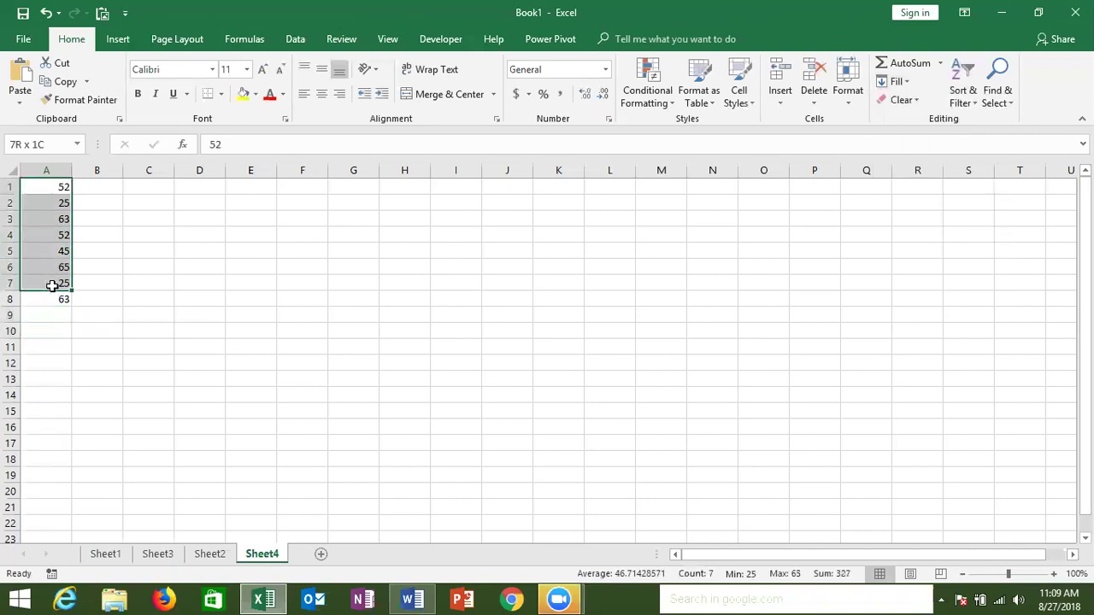
{"action": "key", "text": "BackSpace"}
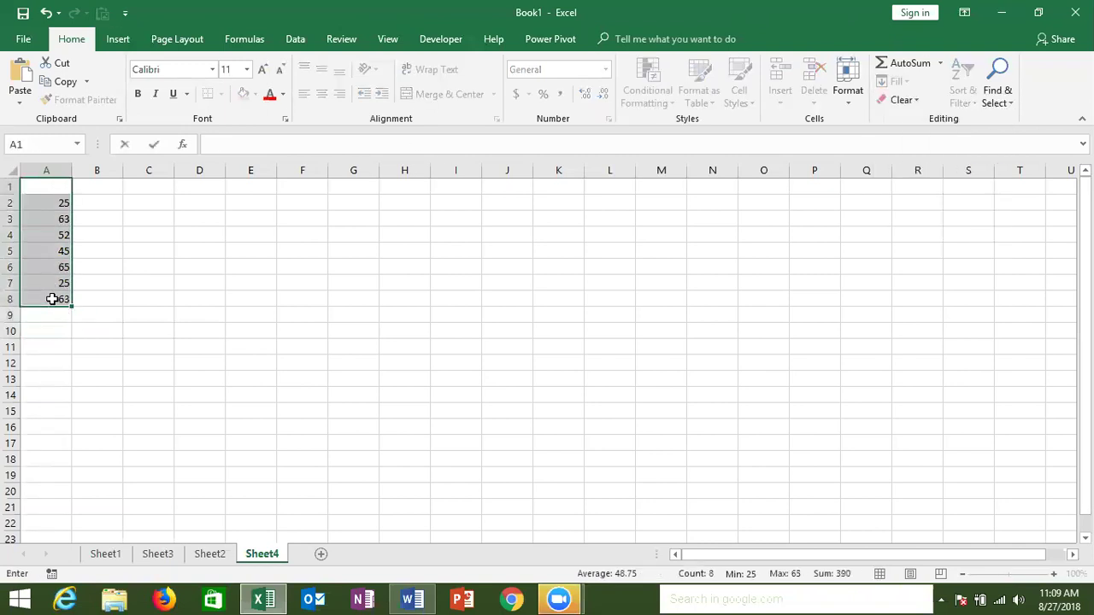
{"action": "key", "text": "Escape"}
{"action": "key", "text": "Delete"}
Select A1:J9 and enter =RANDBETWEEN(10,90) in A1, which shows 46
{"action": "key", "text": "ctrl+Home"}
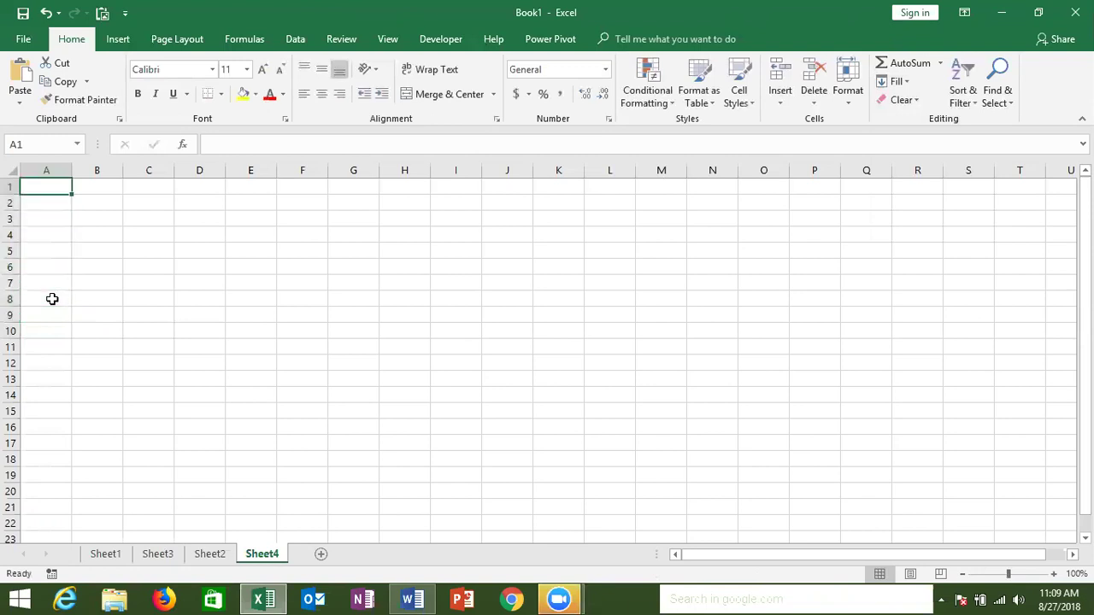
{"action": "key", "text": "shift+Right"}
{"action": "key", "text": "shift+Right"}
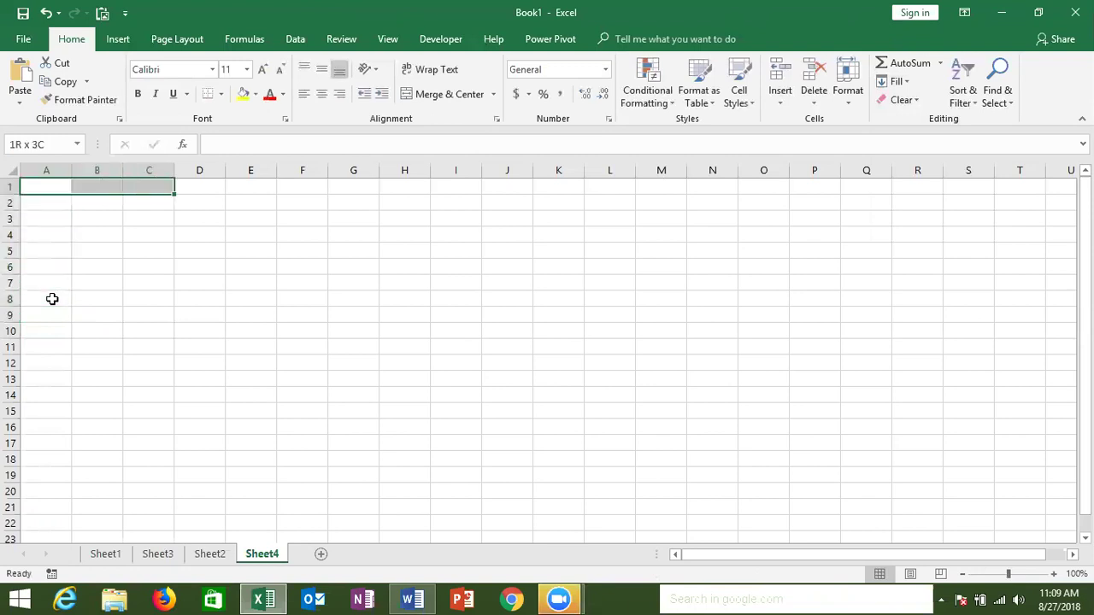
{"action": "key", "text": "shift+Right"}
{"action": "key", "text": "shift+Right"}
{"action": "key", "text": "shift+Right"}
{"action": "key", "text": "shift+Right"}
{"action": "key", "text": "shift+Right"}
{"action": "key", "text": "shift+Right"}
{"action": "key", "text": "shift+Down"}
{"action": "key", "text": "shift+Down"}
{"action": "key", "text": "shift+Down"}
{"action": "key", "text": "shift+Down"}
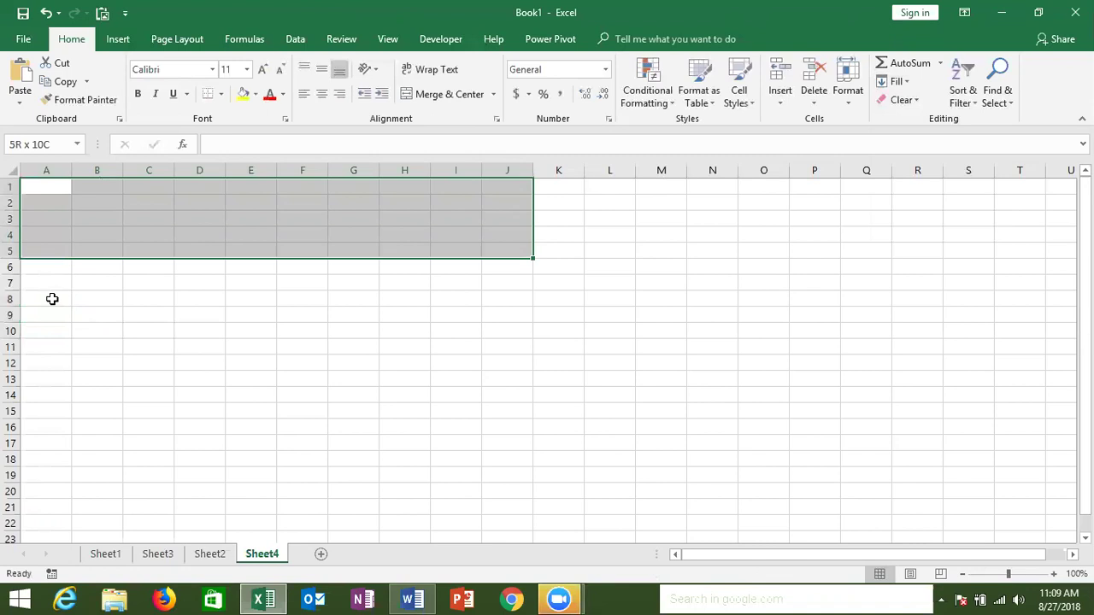
{"action": "key", "text": "shift+Down"}
{"action": "key", "text": "shift+Down"}
{"action": "key", "text": "shift+Down"}
{"action": "key", "text": "shift+Down"}
{"action": "type", "text": "="}
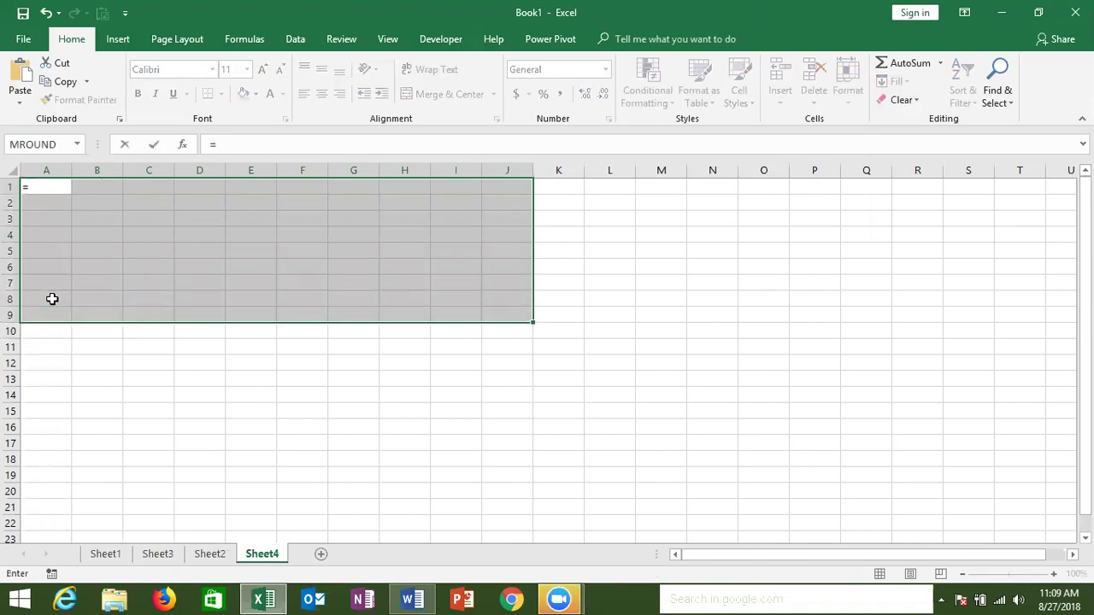
{"action": "type", "text": "ran"}
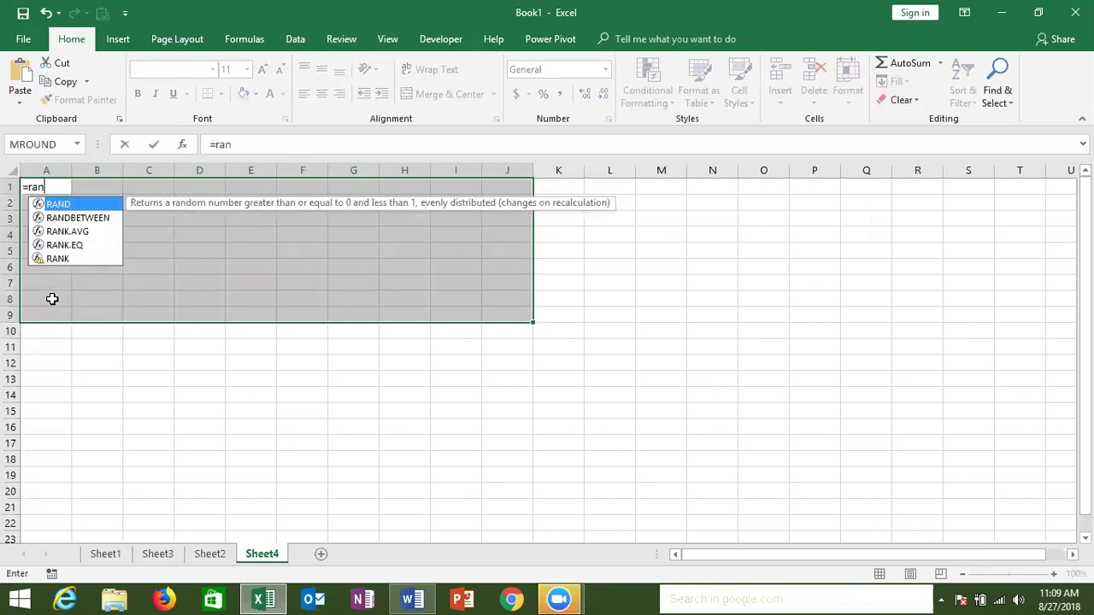
{"action": "key", "text": "Down"}
{"action": "key", "text": "Tab"}
{"action": "type", "text": "1"}
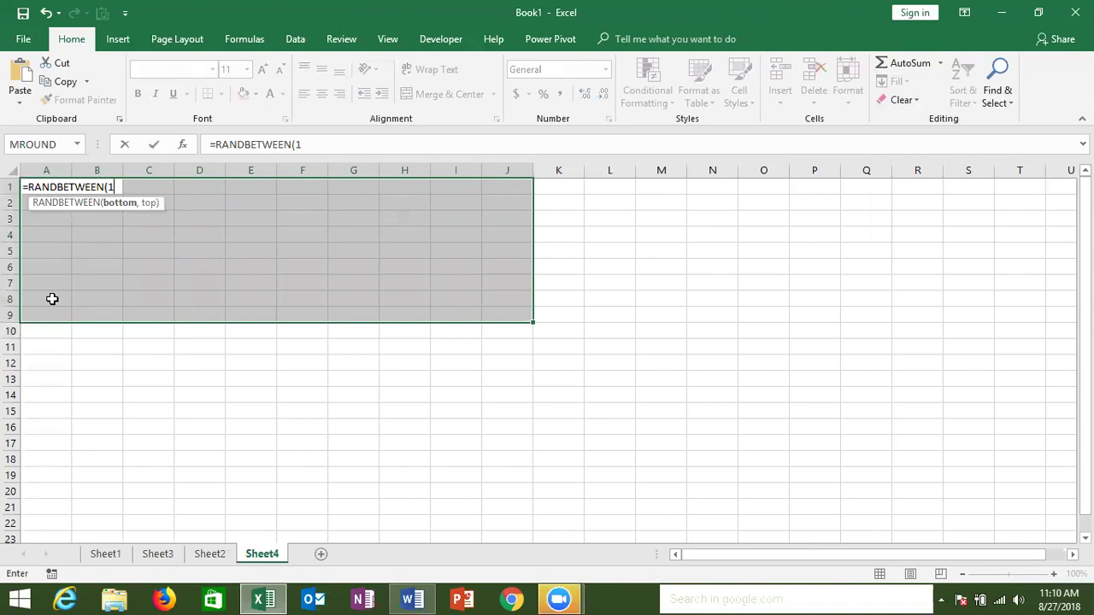
{"action": "type", "text": "0,90"}
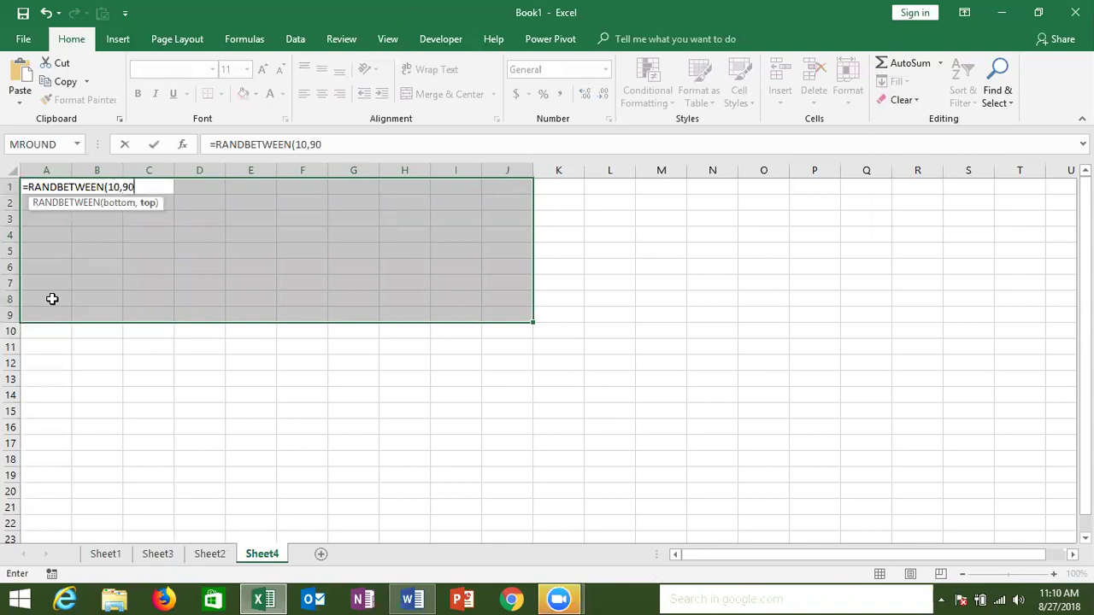
{"action": "type", "text": ")"}
{"action": "key", "text": "Return"}
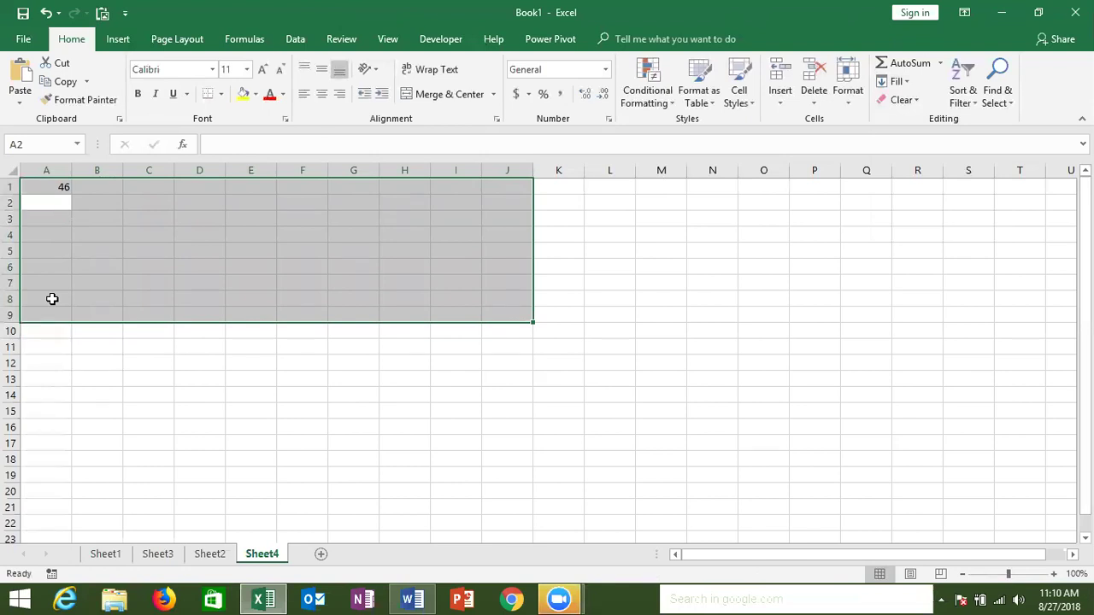
Copy the =RANDBETWEEN(10,90) formula across and down A1:J9 with Ctrl+R and Ctrl+D
{"action": "left_click", "coordinate": [911, 83]}
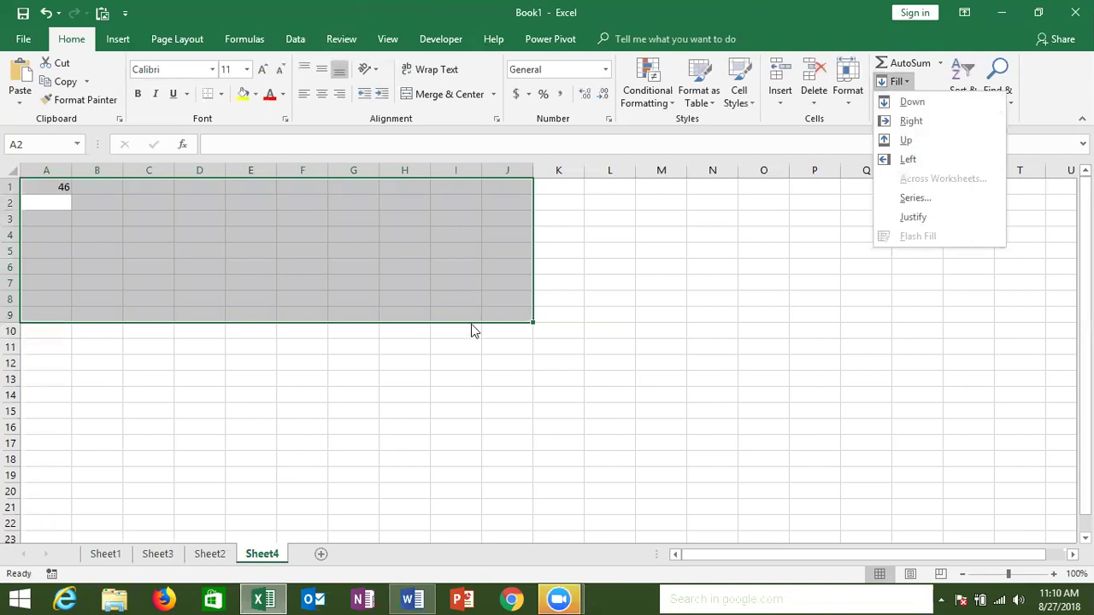
{"action": "left_click", "coordinate": [360, 332]}
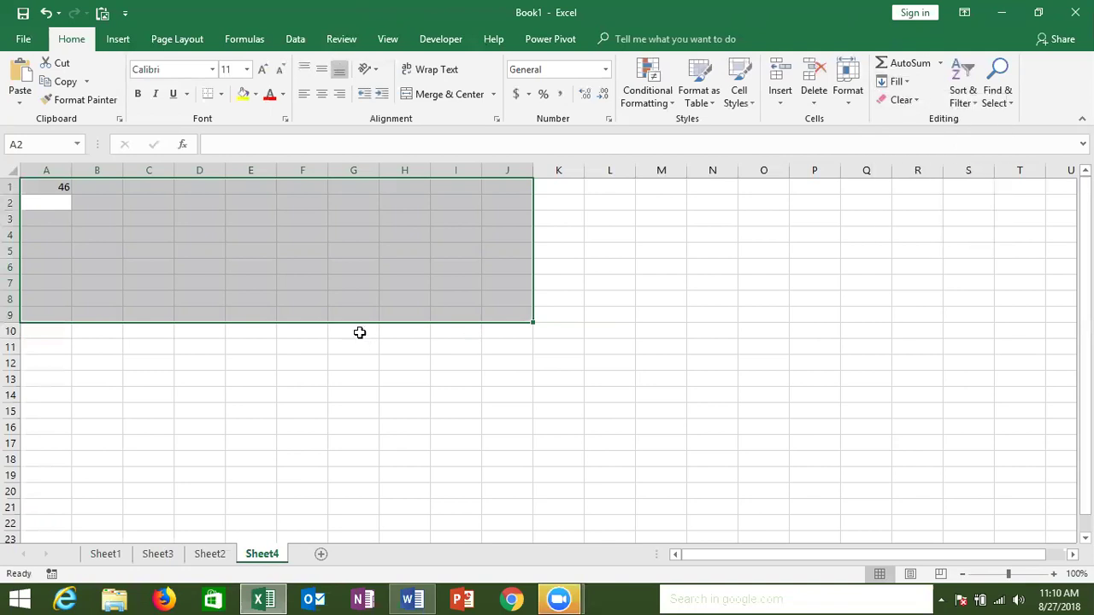
{"action": "key", "text": "ctrl+r"}
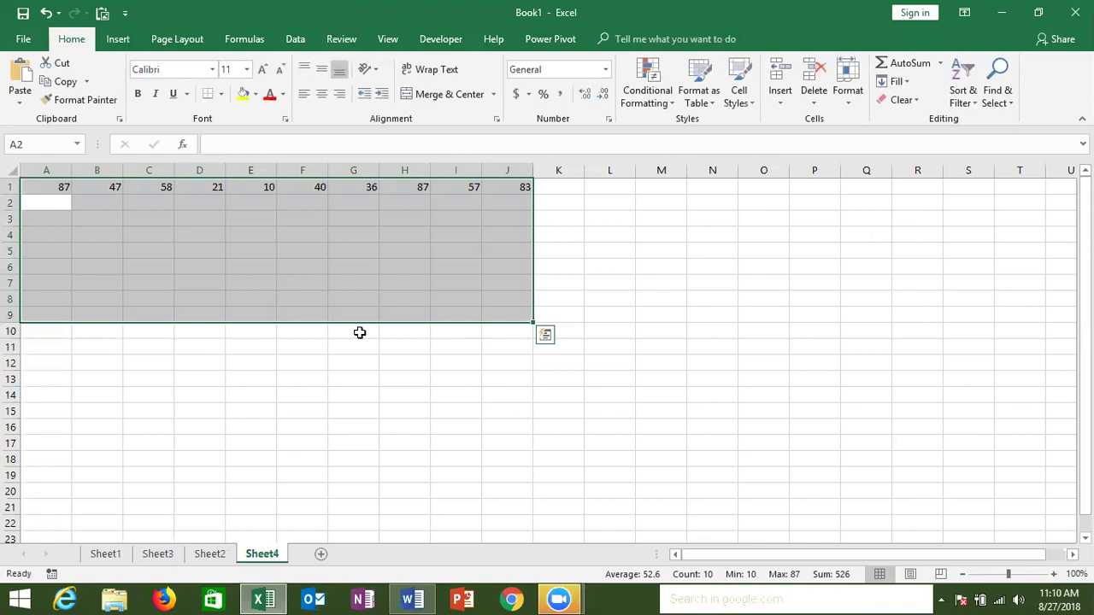
{"action": "key", "text": "ctrl+d"}
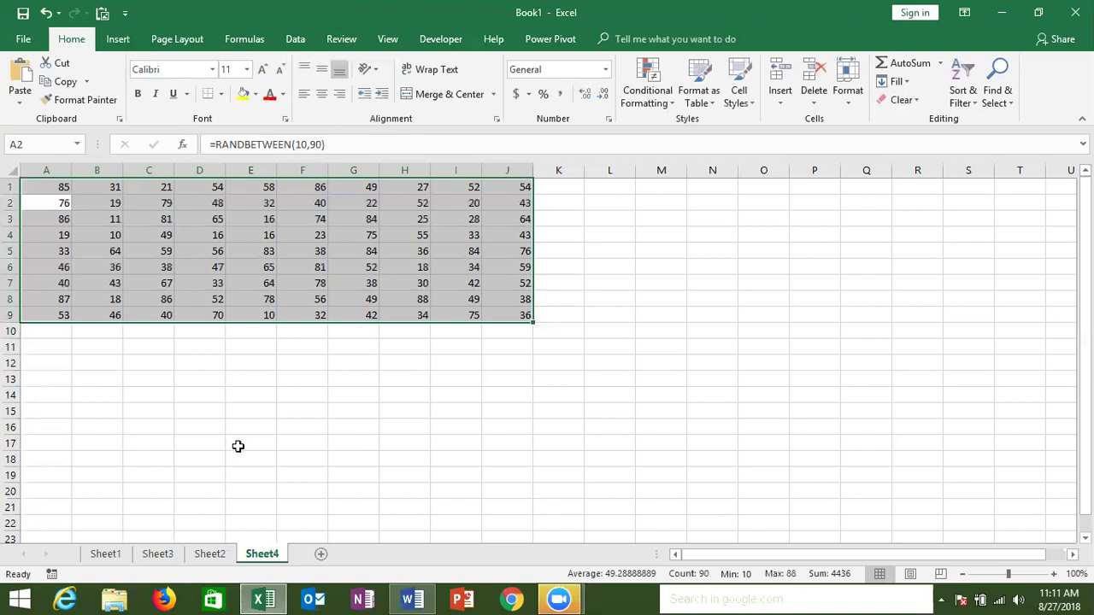
{"action": "key", "text": "ctrl+q"}
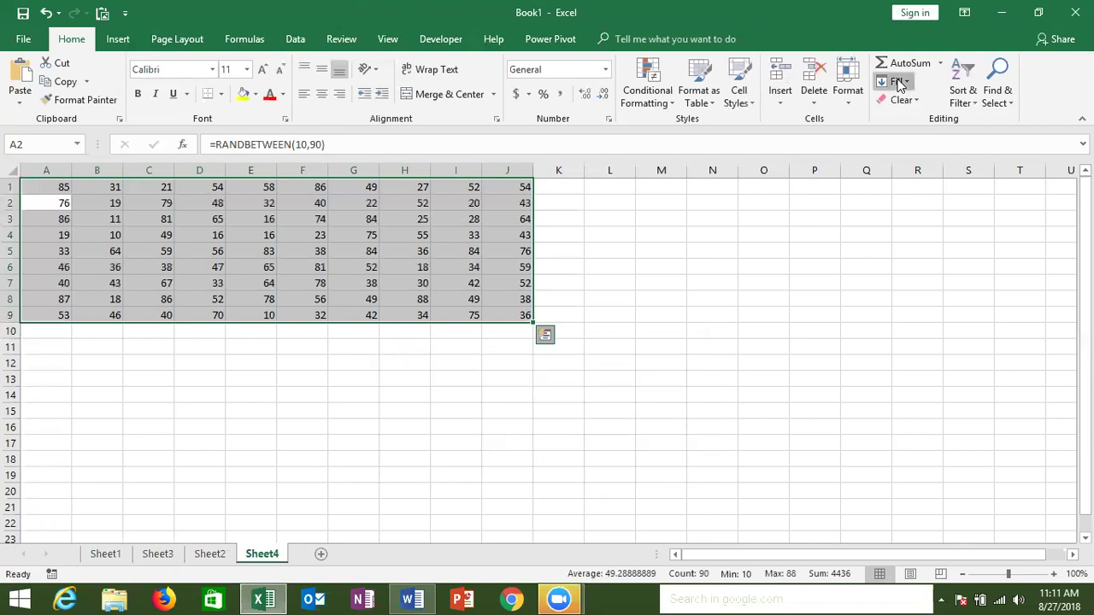
{"action": "left_click", "coordinate": [899, 82]}
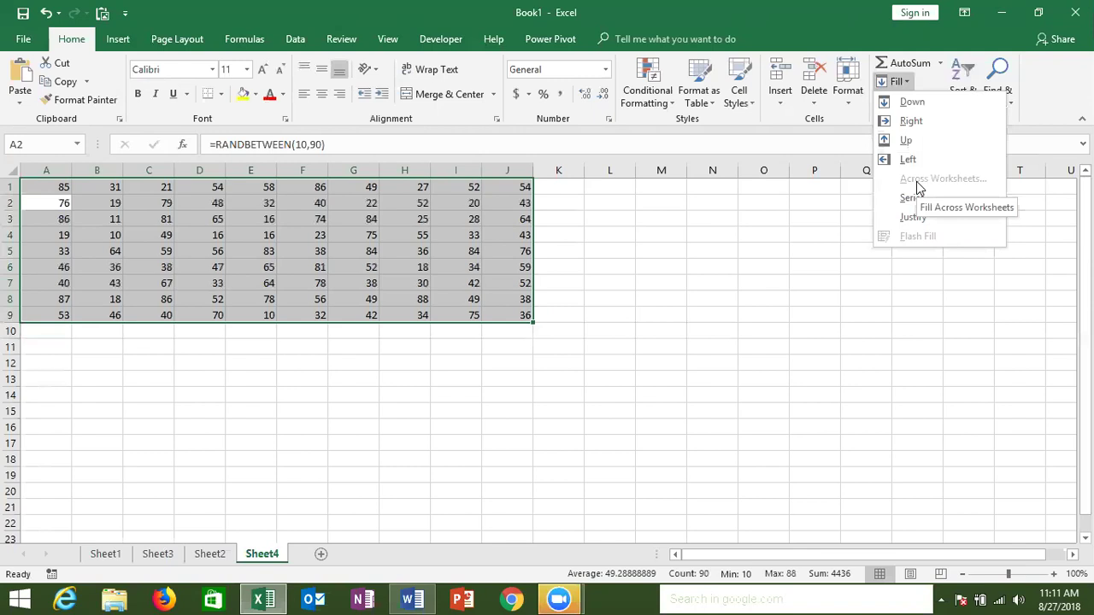
{"action": "left_click", "coordinate": [489, 461]}
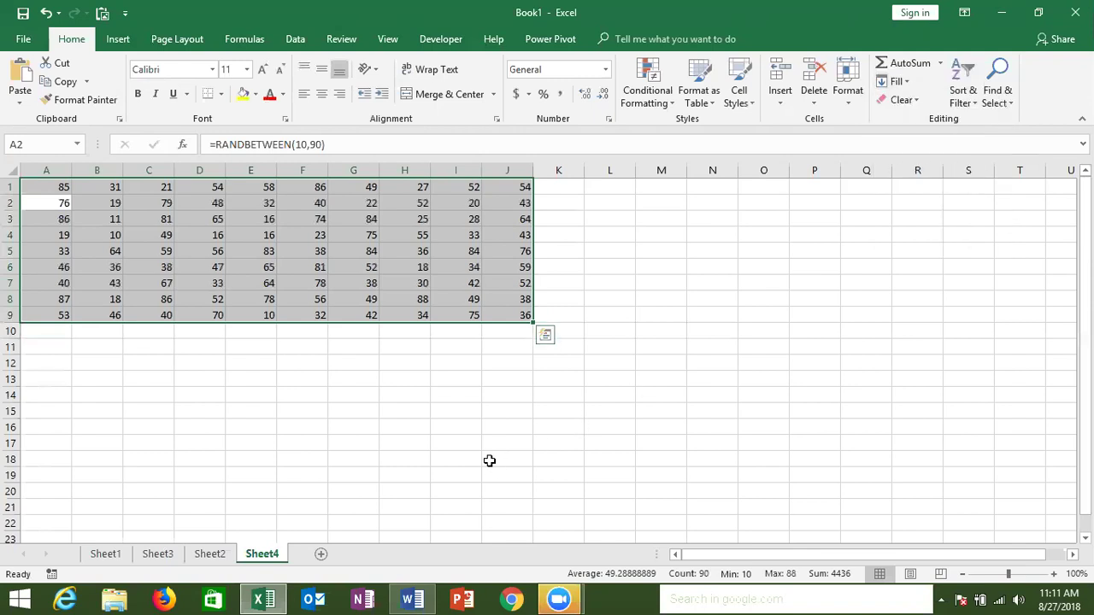
Create a new workbook and add sheets until it has five worksheets
{"action": "key", "text": "ctrl+n"}
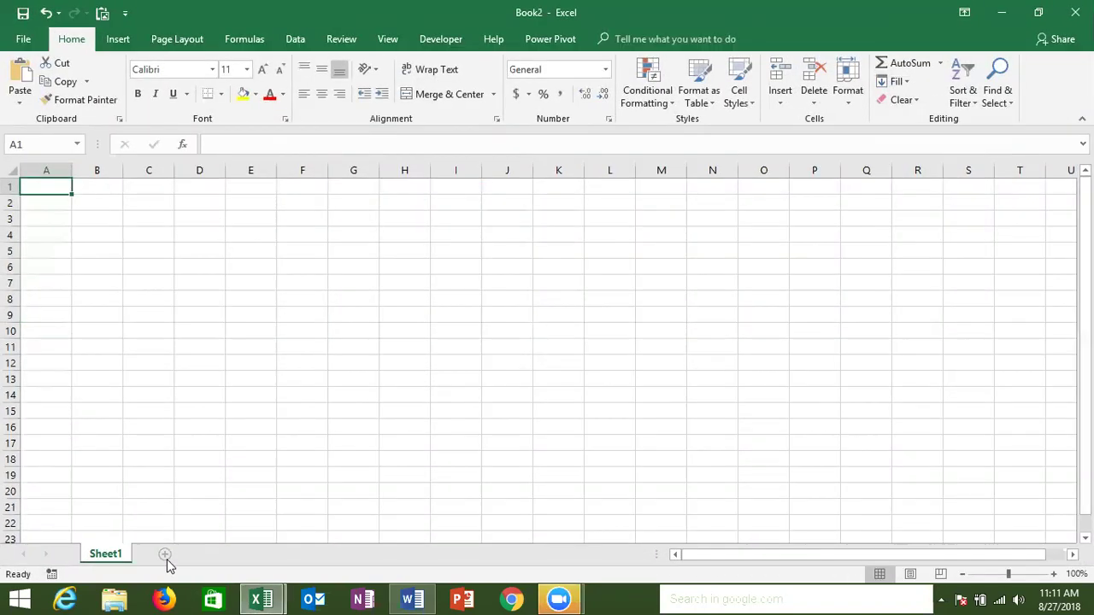
{"action": "left_click", "coordinate": [167, 559]}
{"action": "left_click", "coordinate": [215, 555]}
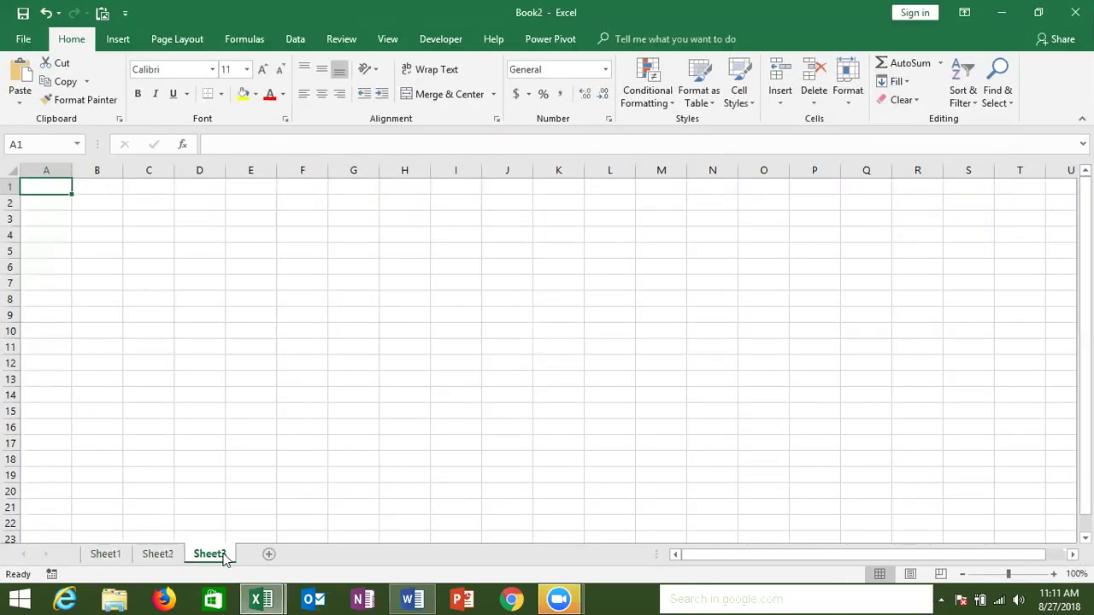
{"action": "left_click", "coordinate": [269, 556]}
{"action": "left_click", "coordinate": [320, 555]}
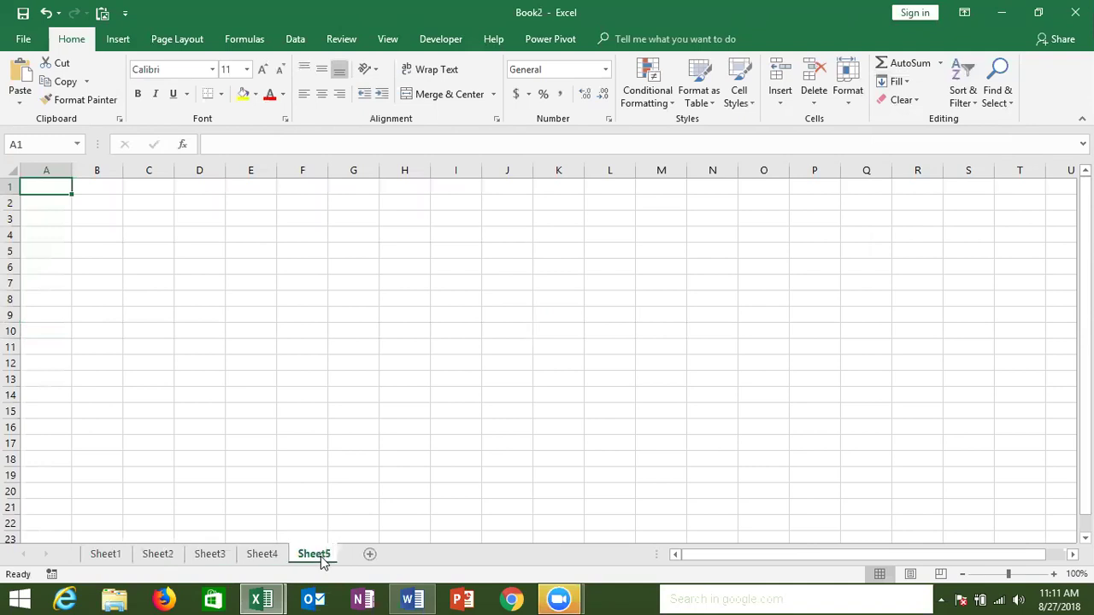
On Sheet1, put Date in A1 and =TODAY() in B1, then copy both cells
{"action": "left_click", "coordinate": [110, 538]}
{"action": "left_click", "coordinate": [112, 554]}
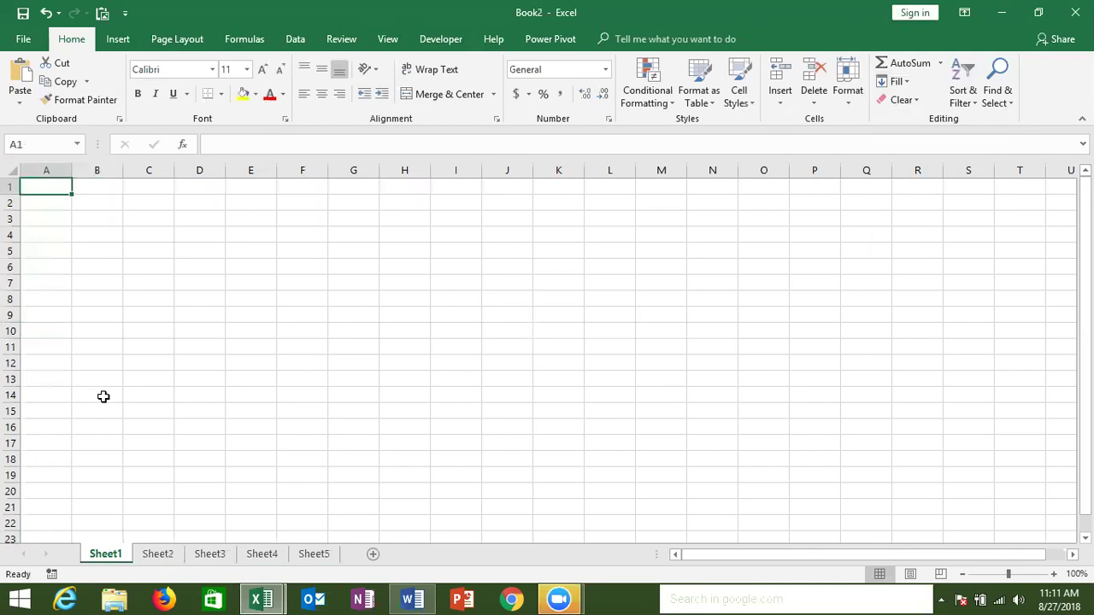
{"action": "type", "text": "Date"}
{"action": "key", "text": "Tab"}
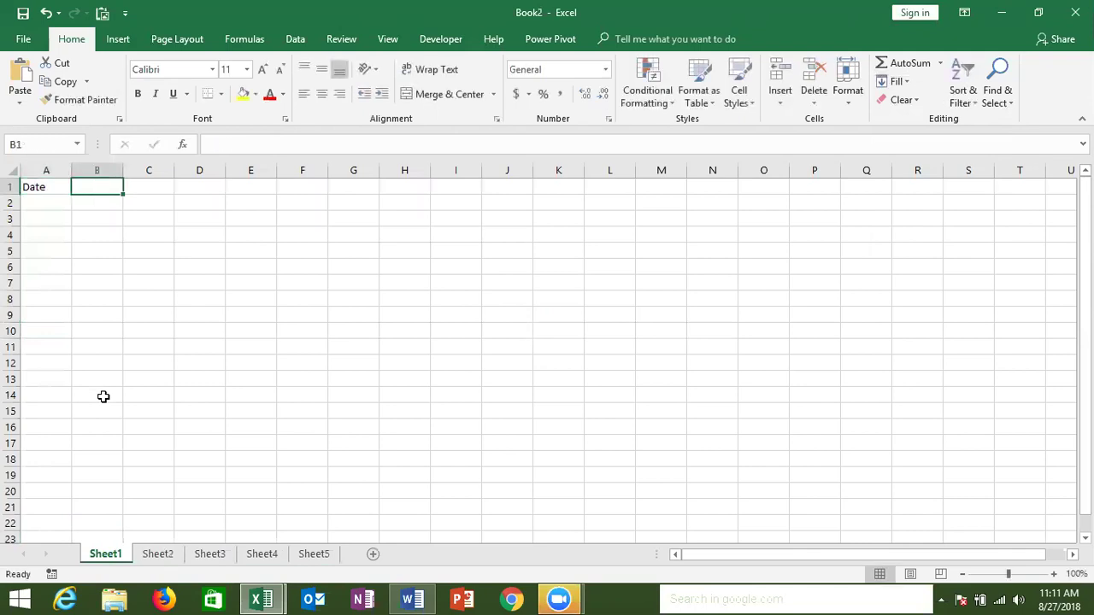
{"action": "type", "text": "=Tod"}
{"action": "key", "text": "Tab"}
{"action": "key", "text": "Return"}
{"action": "key", "text": "Up"}
{"action": "key", "text": "shift+Right"}
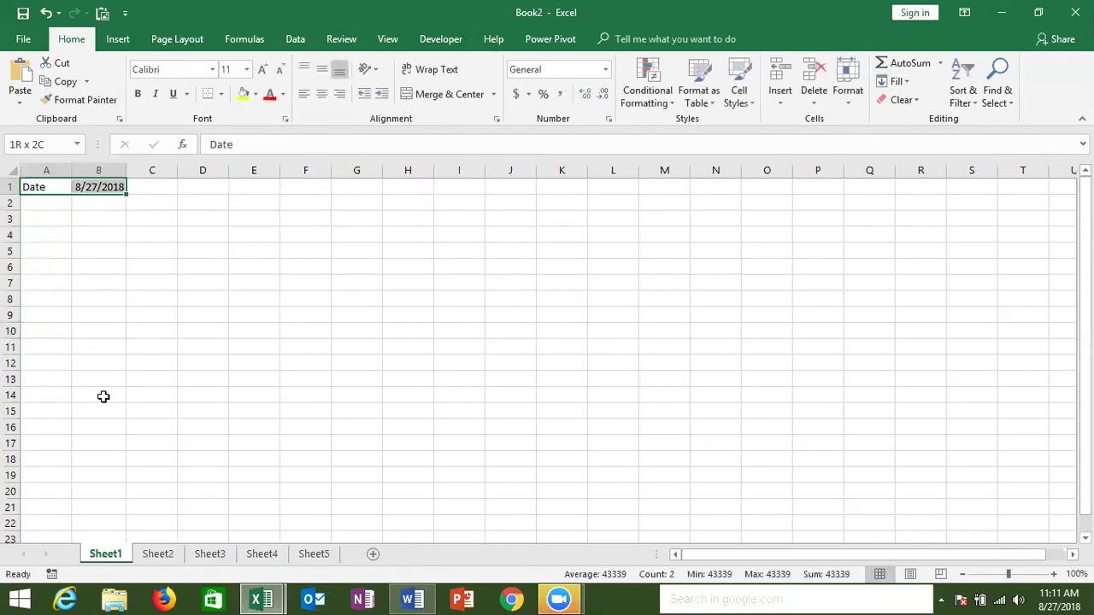
{"action": "key", "text": "ctrl+c"}
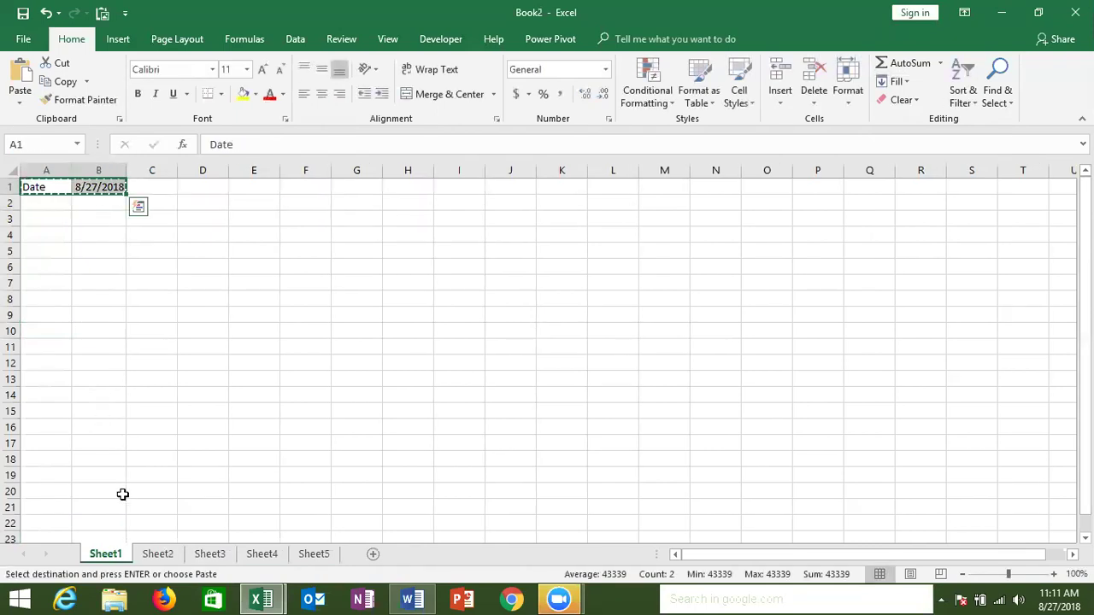
Group Sheet2 through Sheet5 and paste the Date row into them
{"action": "left_click", "coordinate": [157, 556]}
{"action": "left_click", "coordinate": [217, 554]}
{"action": "left_click", "coordinate": [265, 554]}
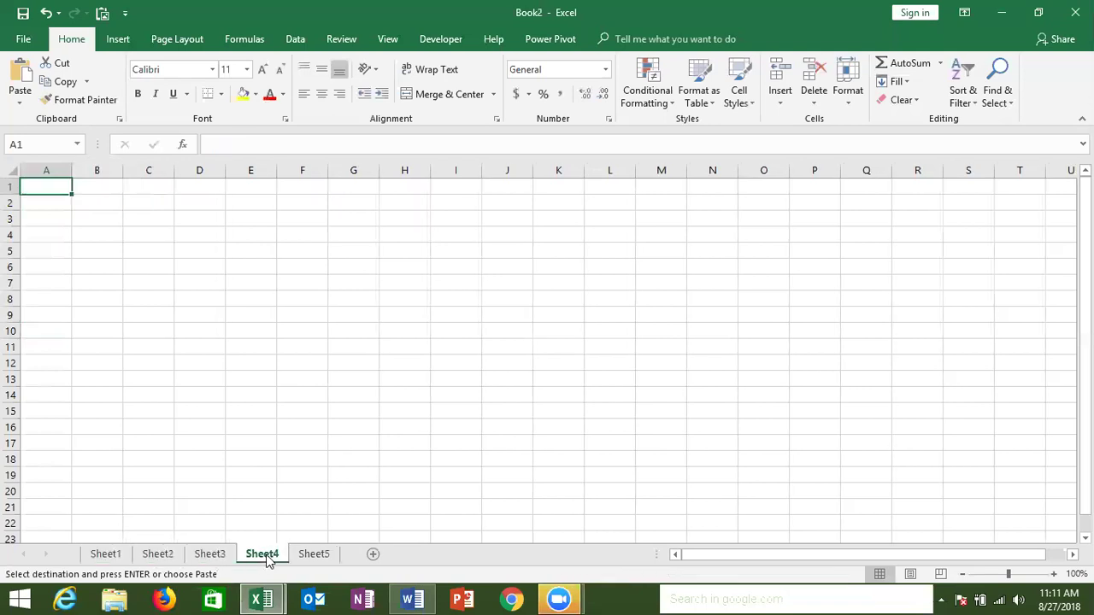
{"action": "left_click", "coordinate": [105, 554]}
{"action": "left_click", "coordinate": [156, 557]}
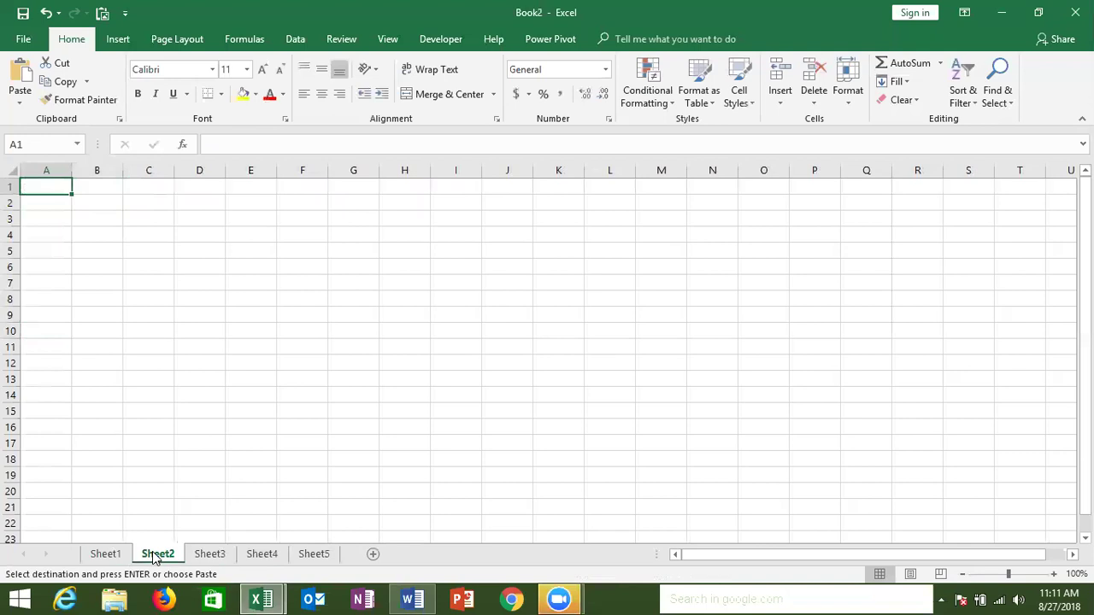
{"action": "left_click", "coordinate": [323, 561], "text": "shift"}
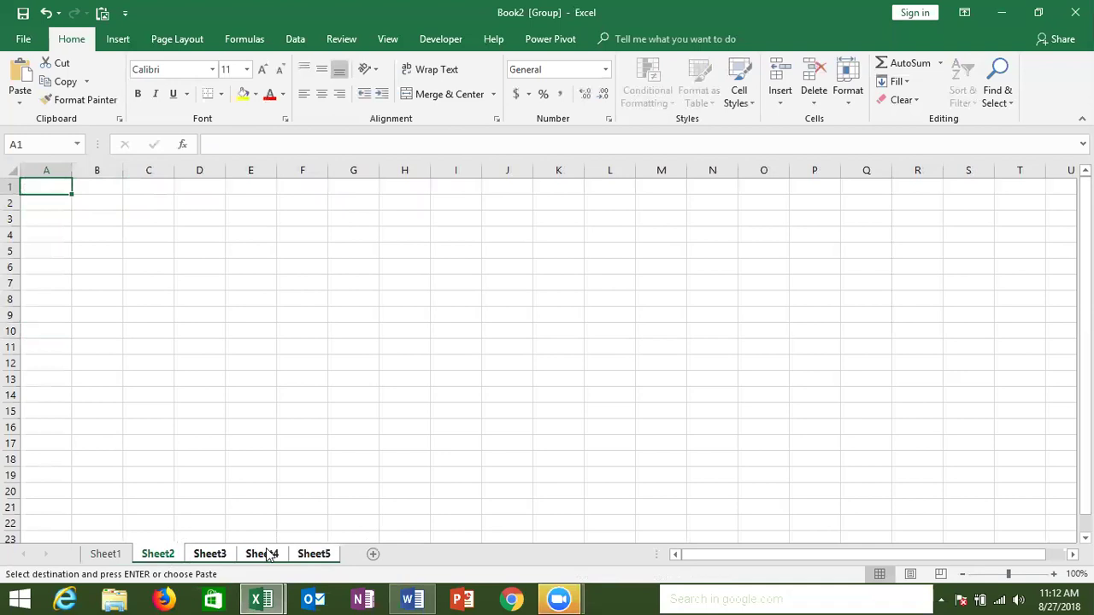
{"action": "key", "text": "ctrl+v"}
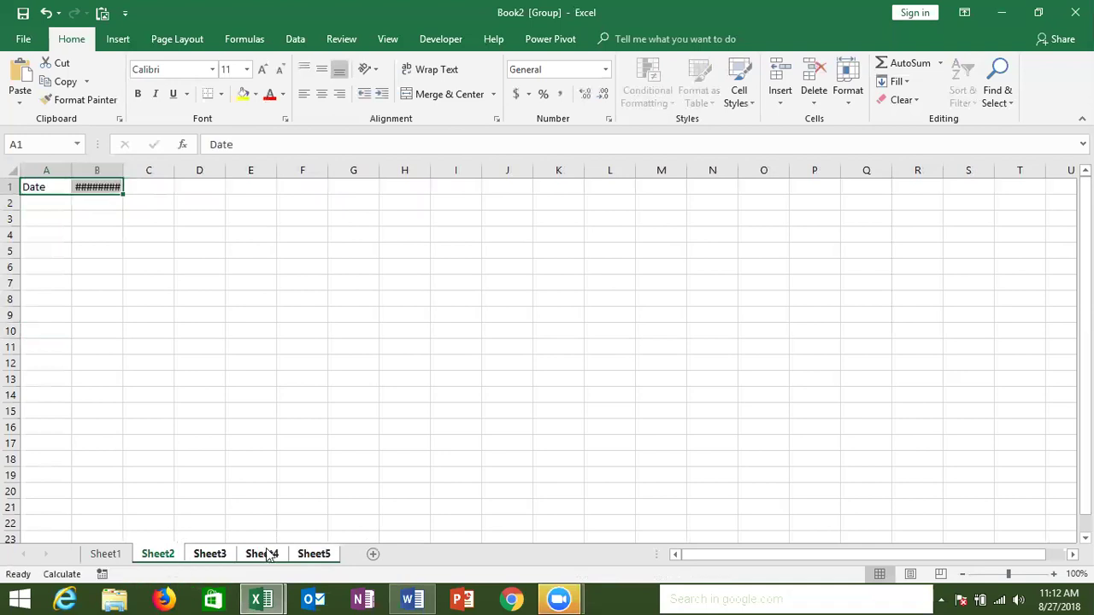
{"action": "left_click", "coordinate": [44, 209]}
Add the label Time in A2 and the current time 11:12 AM in B2
{"action": "type", "text": "Time"}
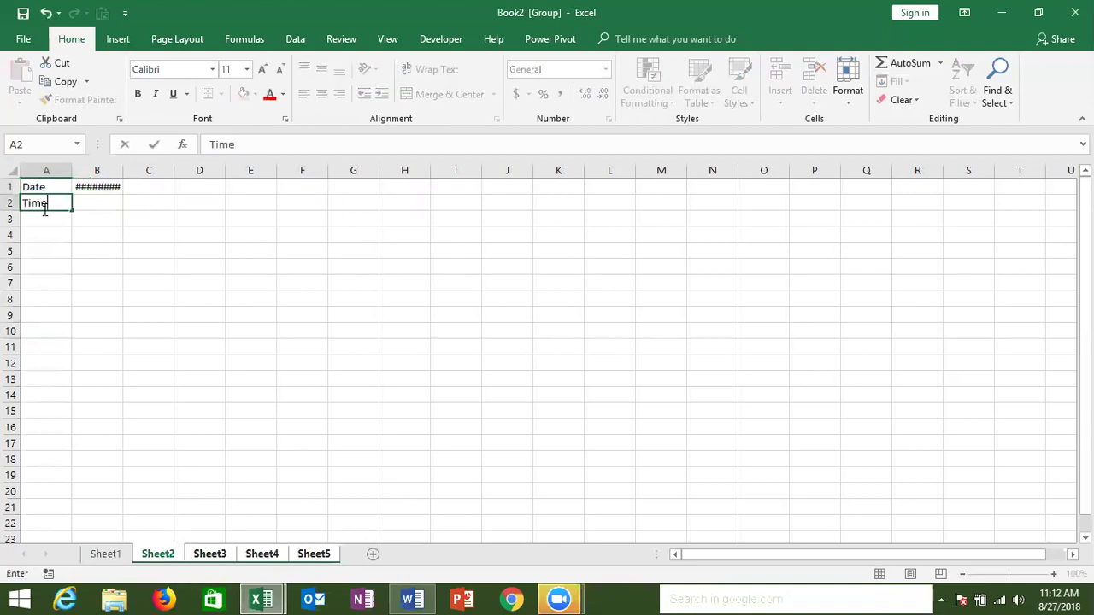
{"action": "key", "text": "Tab"}
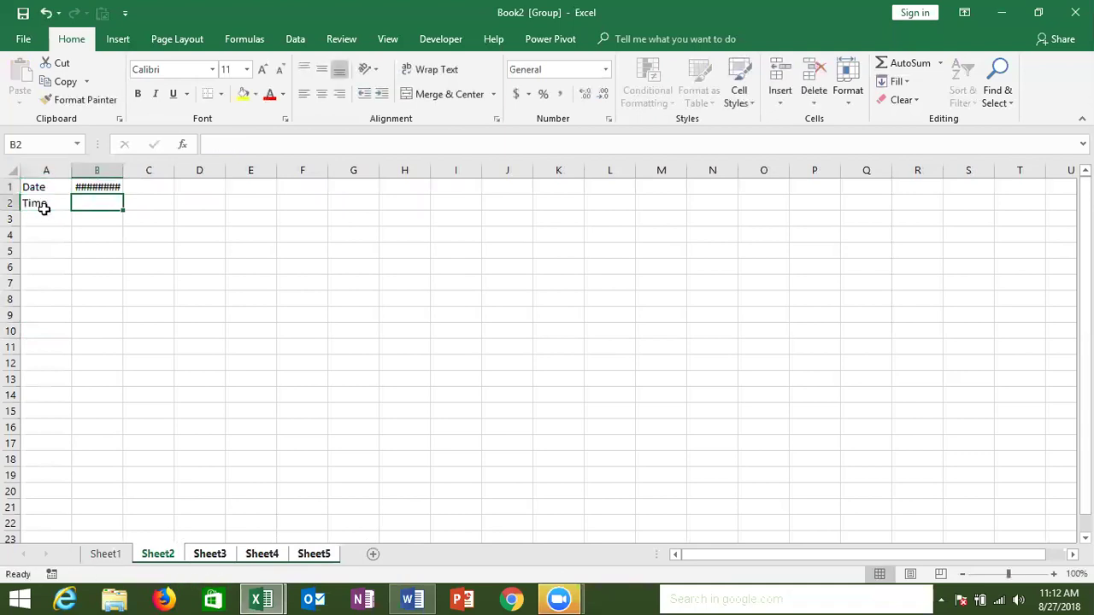
{"action": "key", "text": "ctrl+semicolon"}
{"action": "key", "text": "Return"}
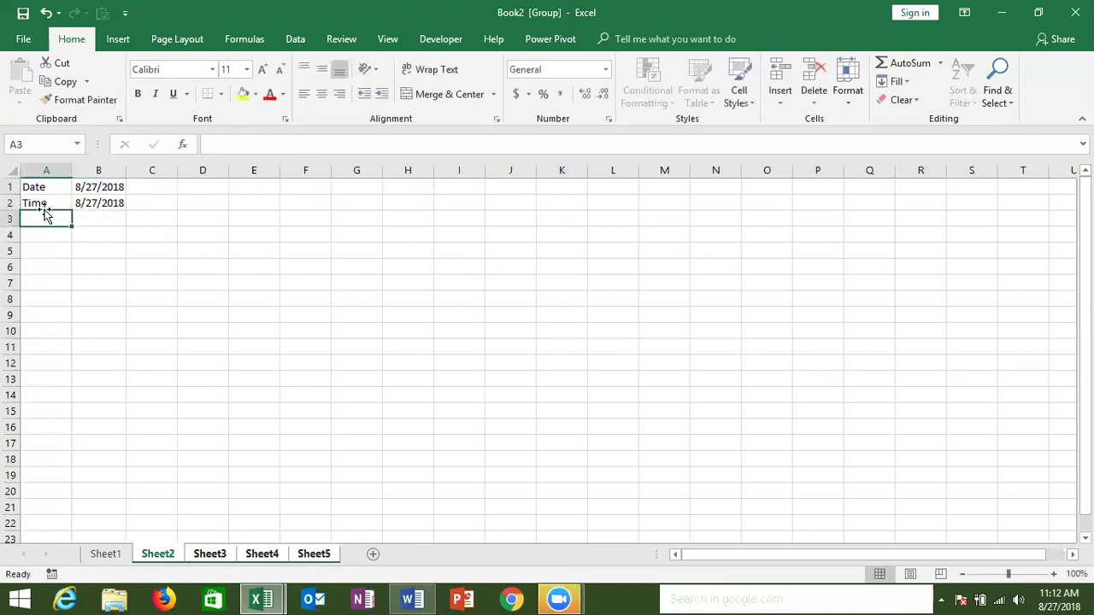
{"action": "left_click", "coordinate": [39, 332]}
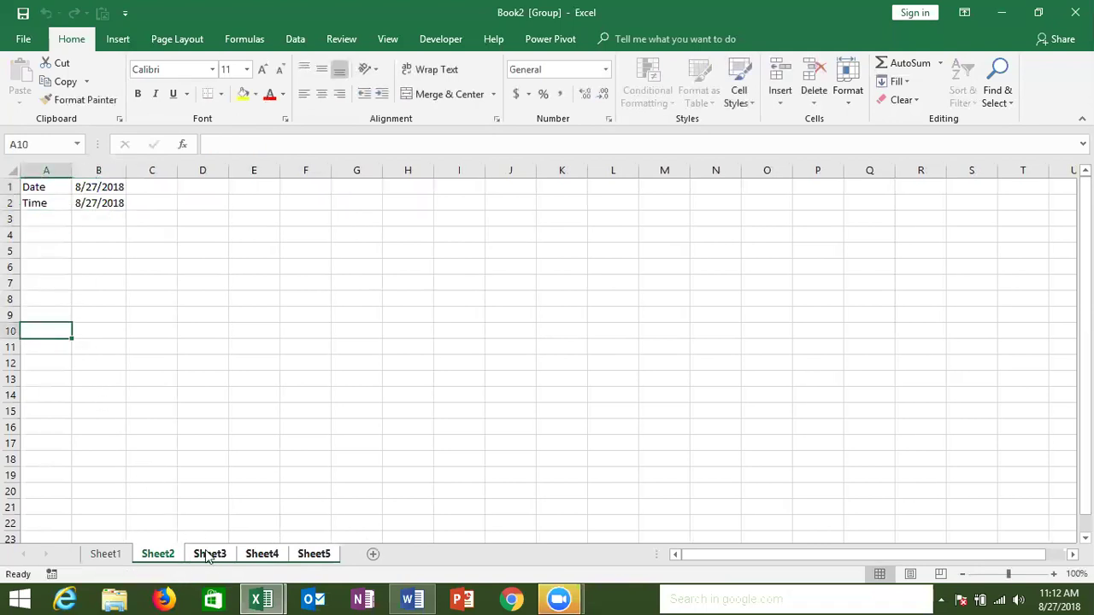
{"action": "left_click", "coordinate": [89, 203]}
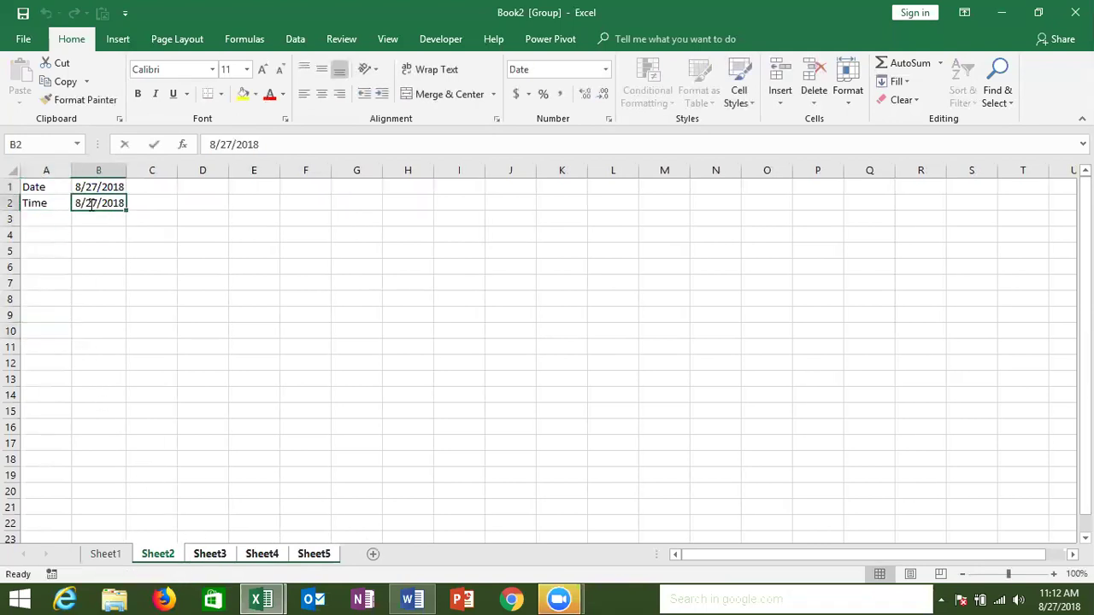
{"action": "key", "text": "ctrl+shift+semicolon"}
{"action": "type", "text": "4"}
{"action": "key", "text": "BackSpace"}
{"action": "key", "text": "Return"}
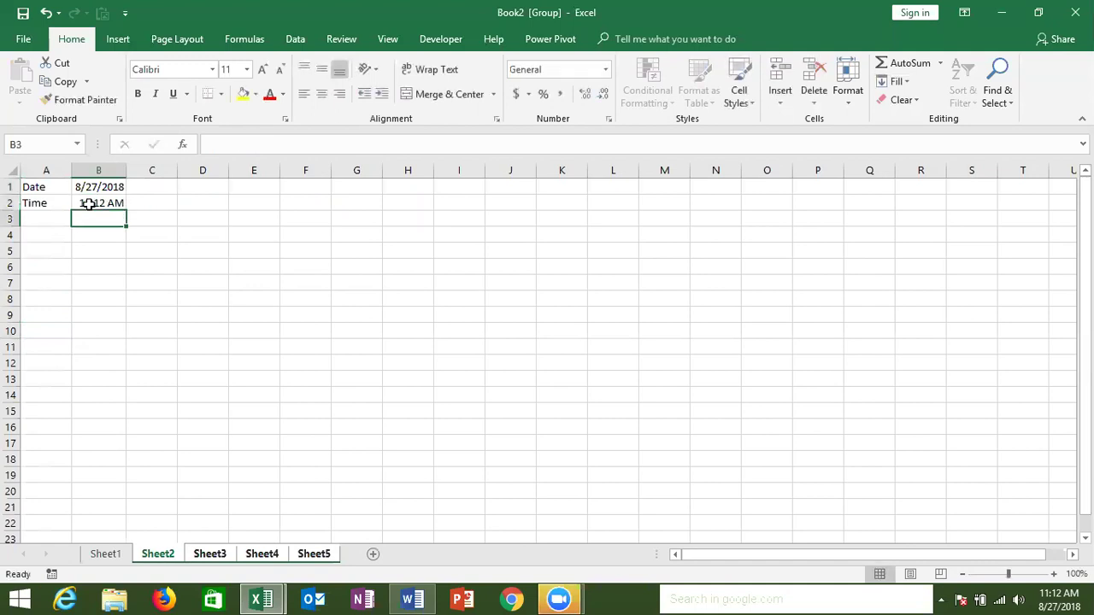
Regroup Sheet2 through Sheet5 and select the Date and Time block A1:B2
{"action": "left_click", "coordinate": [208, 555], "text": "ctrl"}
{"action": "left_click", "coordinate": [118, 555]}
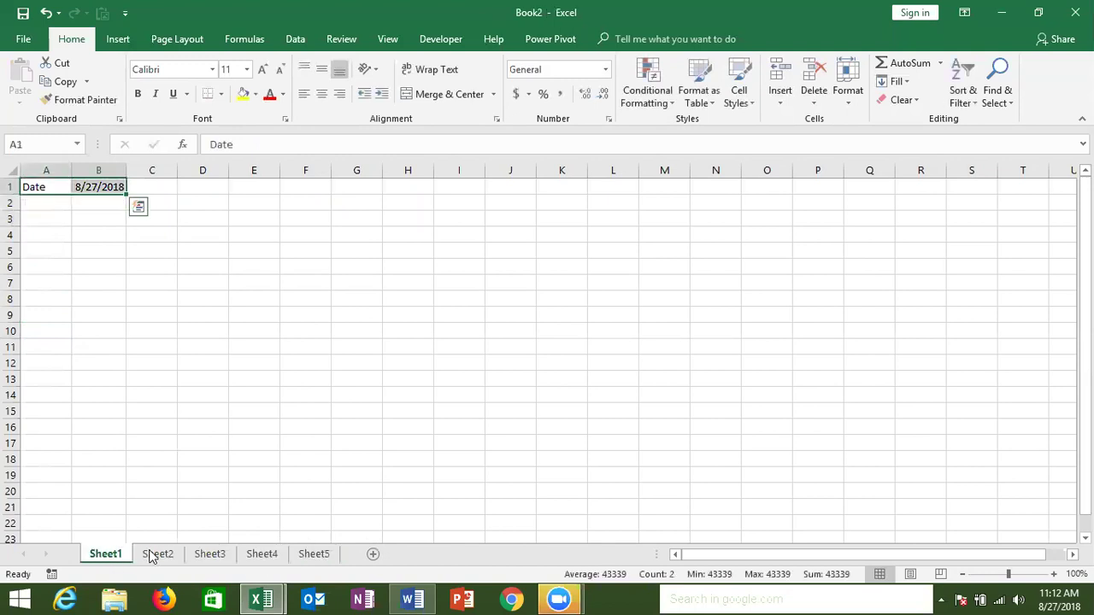
{"action": "left_click", "coordinate": [153, 555]}
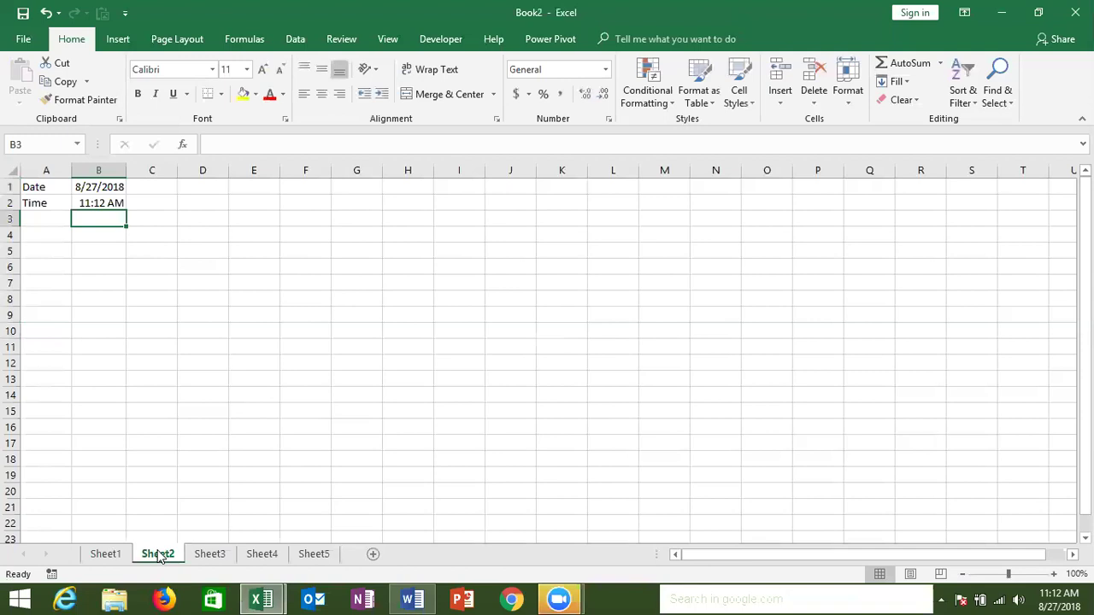
{"action": "left_click", "coordinate": [212, 557], "text": "ctrl"}
{"action": "left_click", "coordinate": [267, 558], "text": "ctrl"}
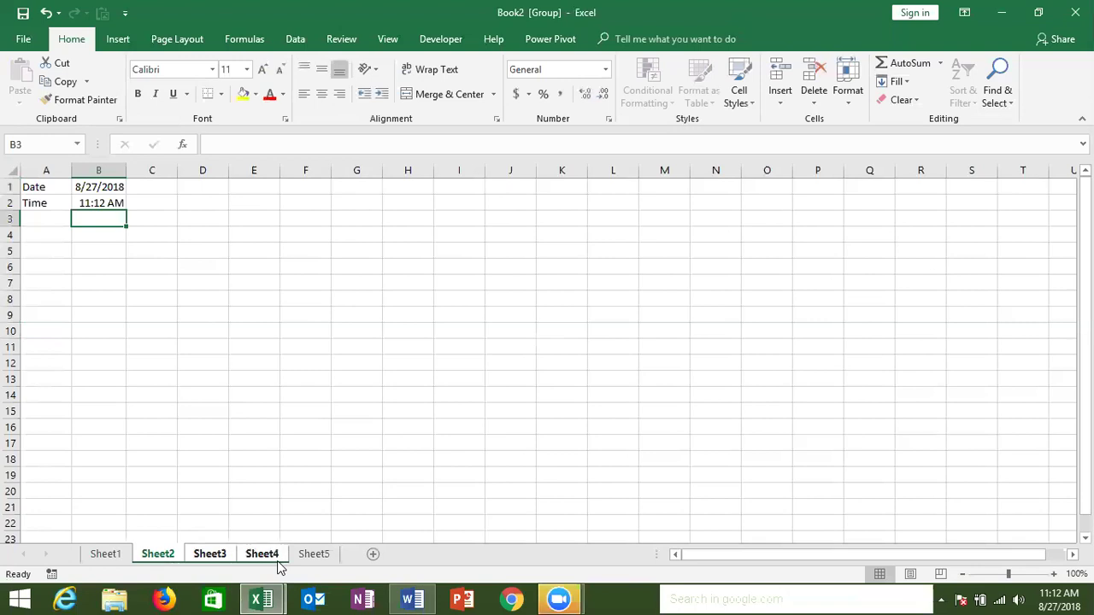
{"action": "left_click", "coordinate": [257, 476]}
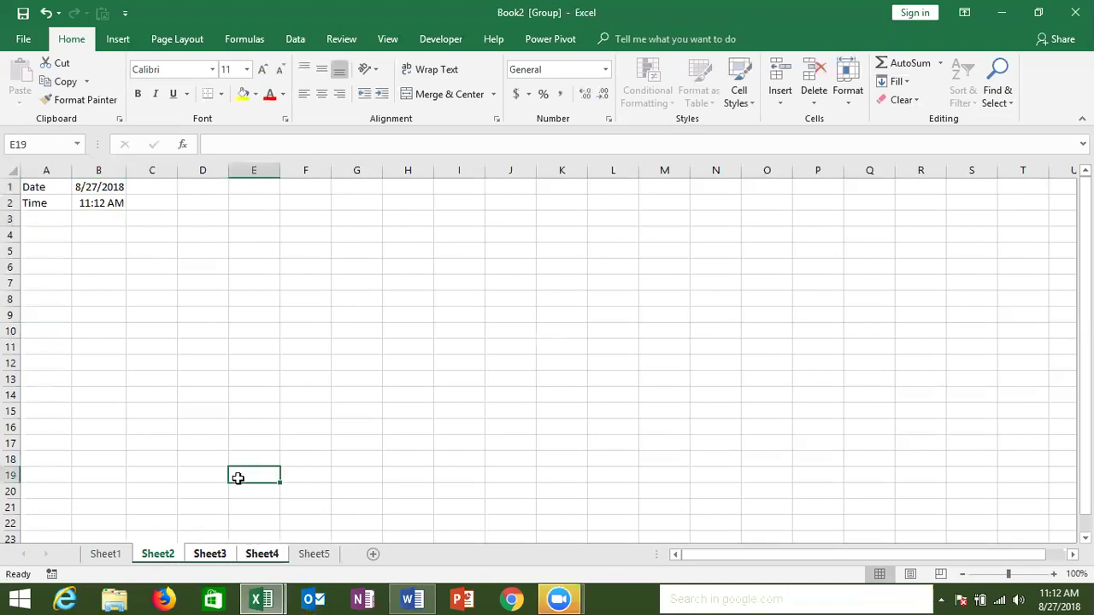
{"action": "left_click", "coordinate": [122, 556]}
{"action": "left_click", "coordinate": [151, 557]}
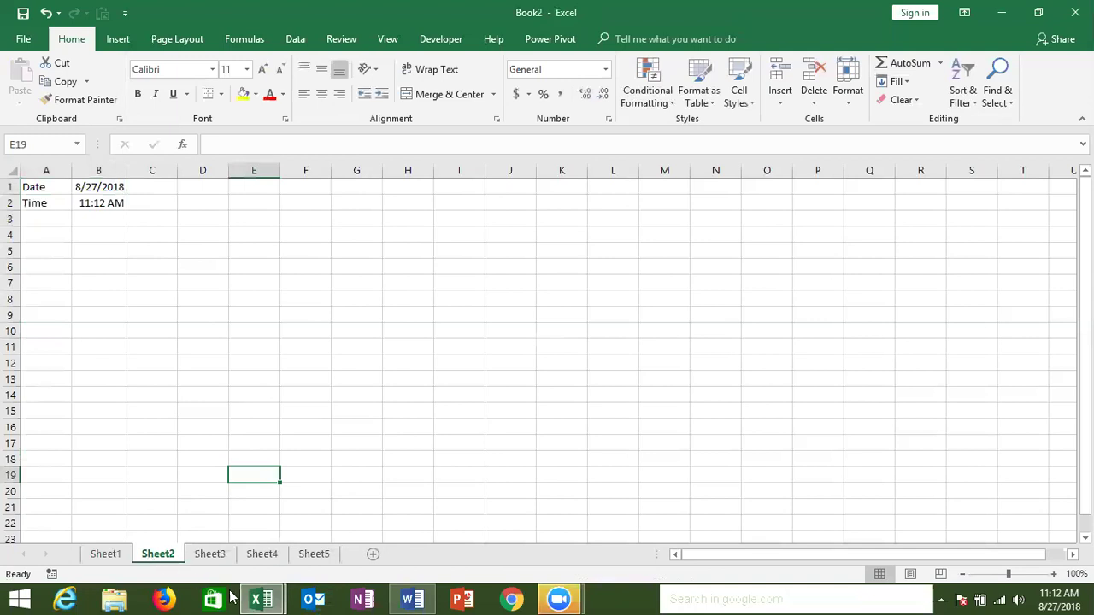
{"action": "left_click", "coordinate": [314, 558], "text": "shift"}
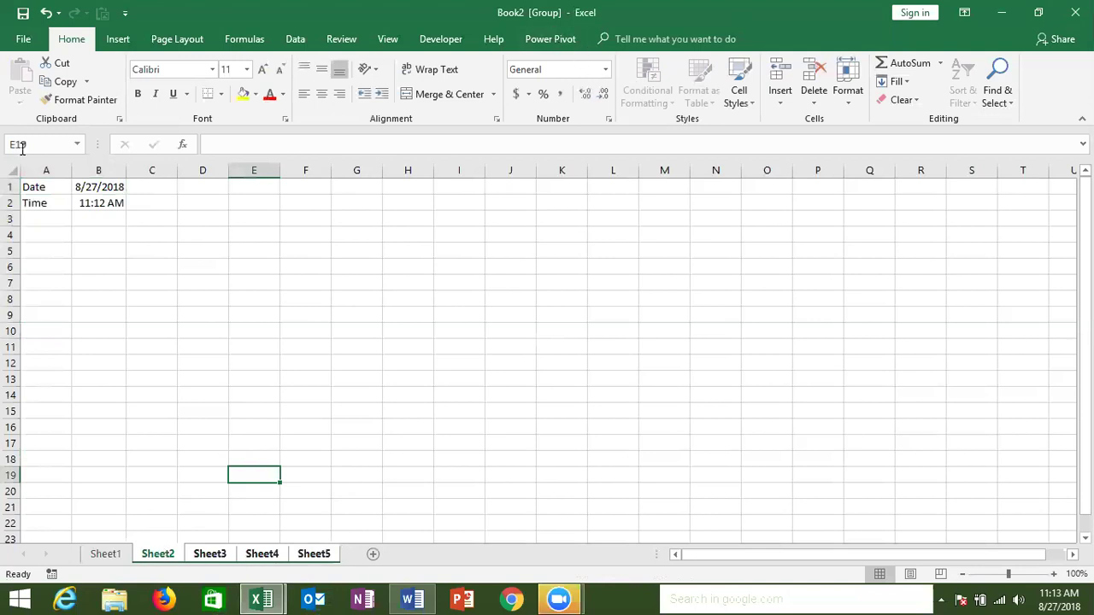
{"action": "left_click", "coordinate": [47, 187]}
{"action": "left_click", "coordinate": [102, 199], "text": "shift"}
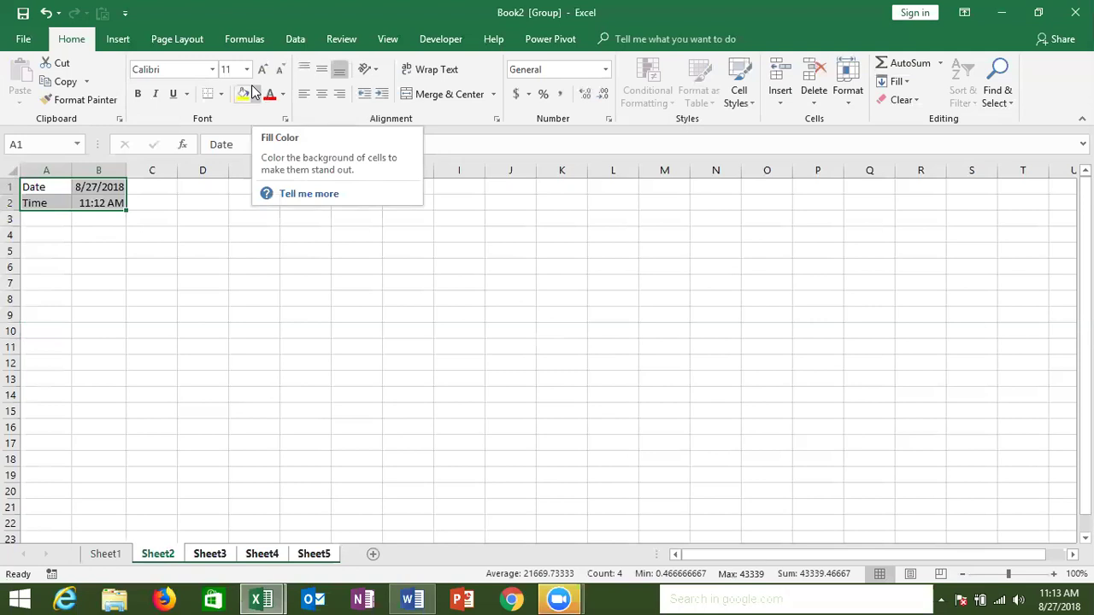
Fill A1:B2 across the grouped worksheets using the Formats-only option
{"action": "left_click", "coordinate": [908, 82]}
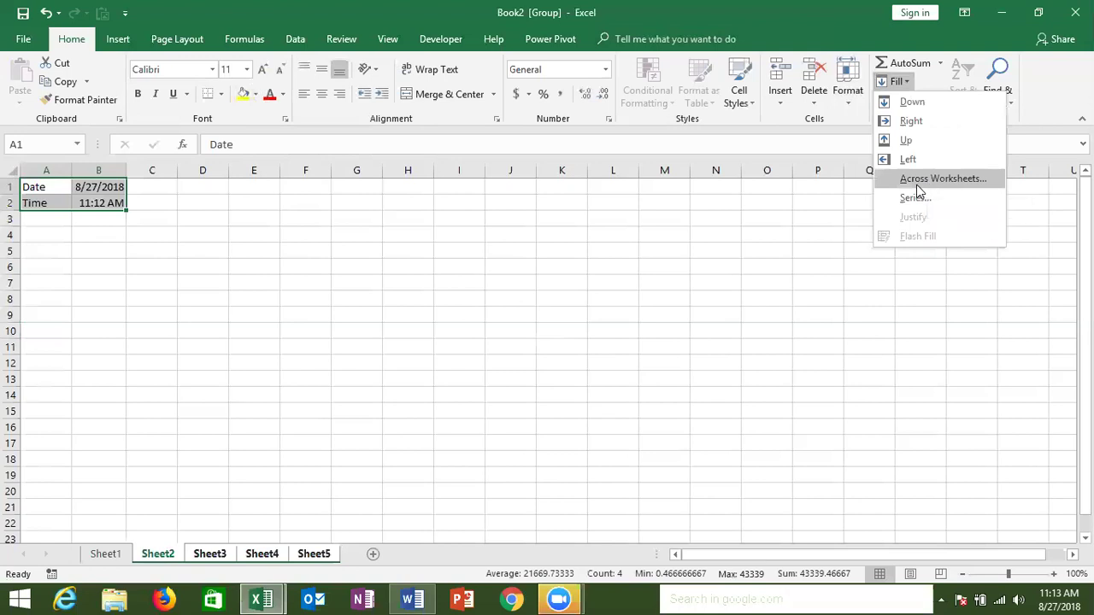
{"action": "left_click", "coordinate": [916, 185]}
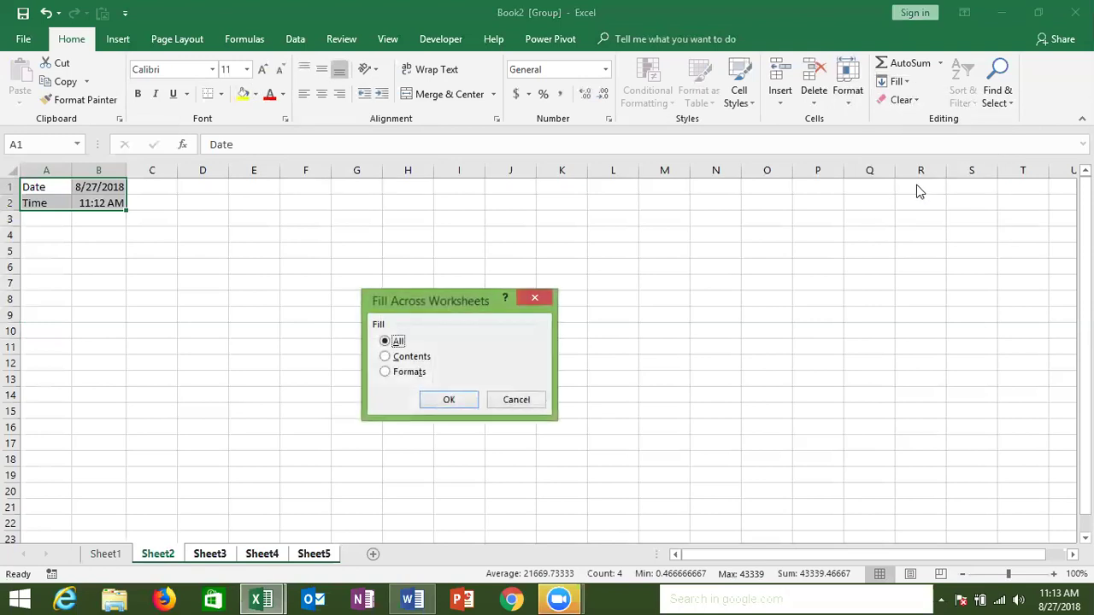
{"action": "left_click", "coordinate": [406, 359]}
{"action": "left_click", "coordinate": [405, 377]}
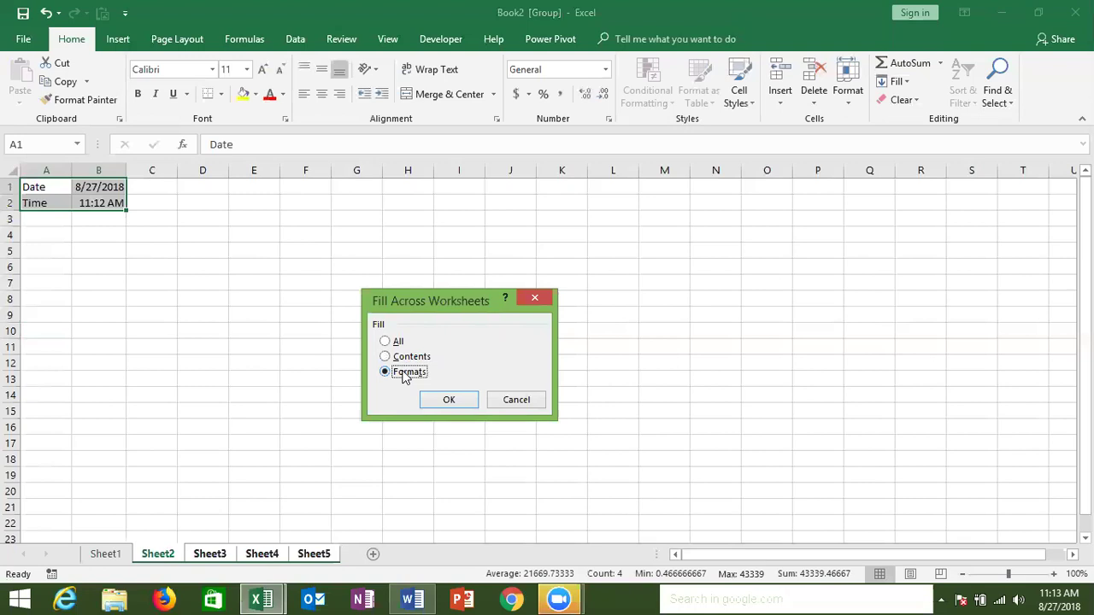
{"action": "key", "text": "Return"}
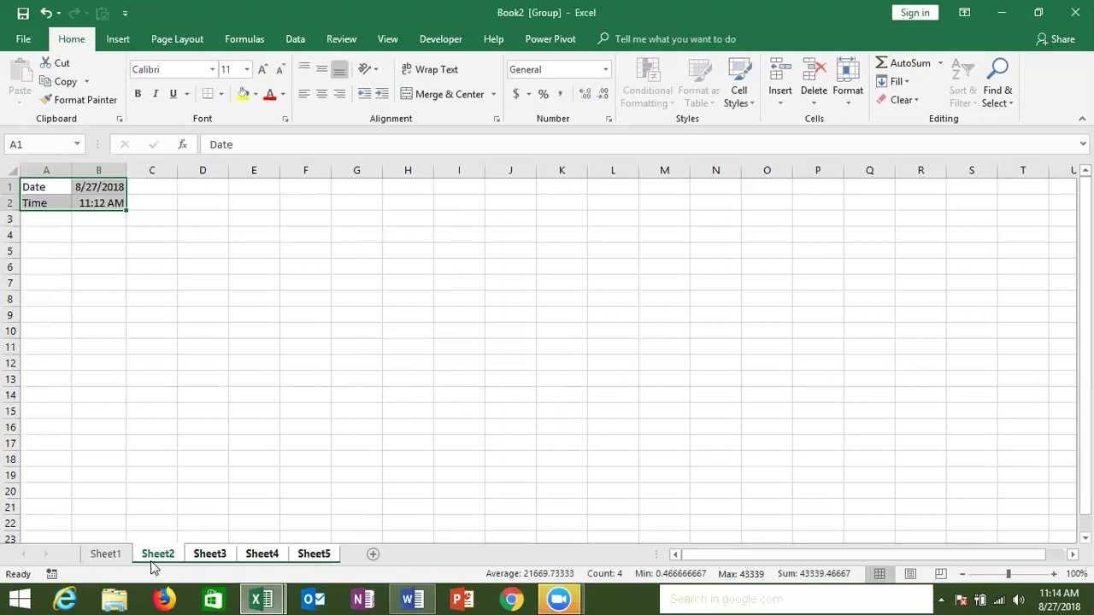
On Sheet1, enter 1 and 2 in F1:F2, try dragging them down, then undo
{"action": "left_click", "coordinate": [117, 557]}
{"action": "left_click", "coordinate": [405, 284]}
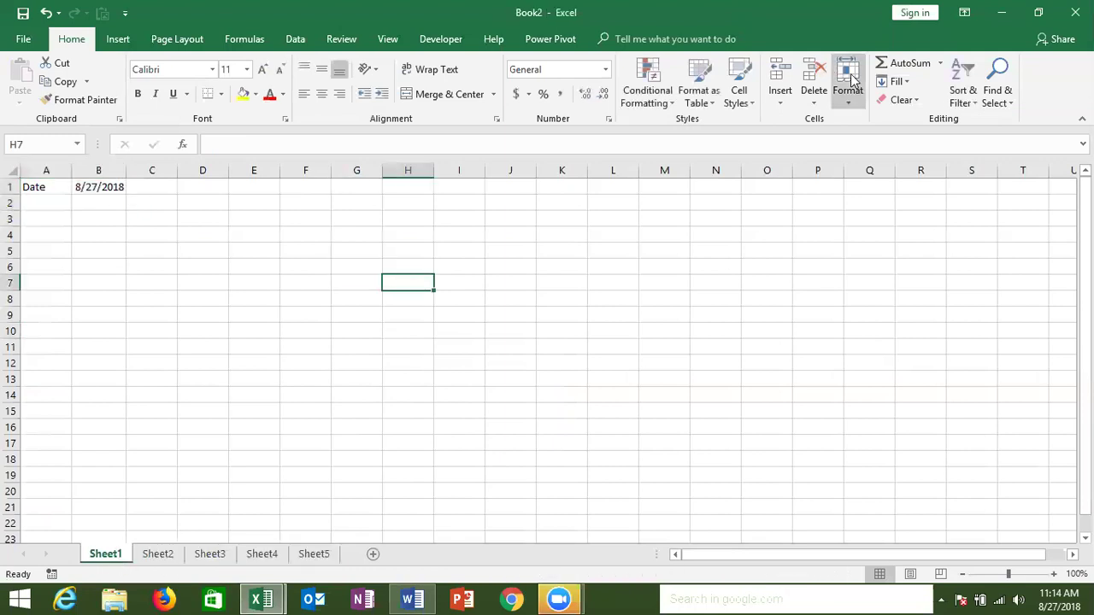
{"action": "left_click", "coordinate": [902, 83]}
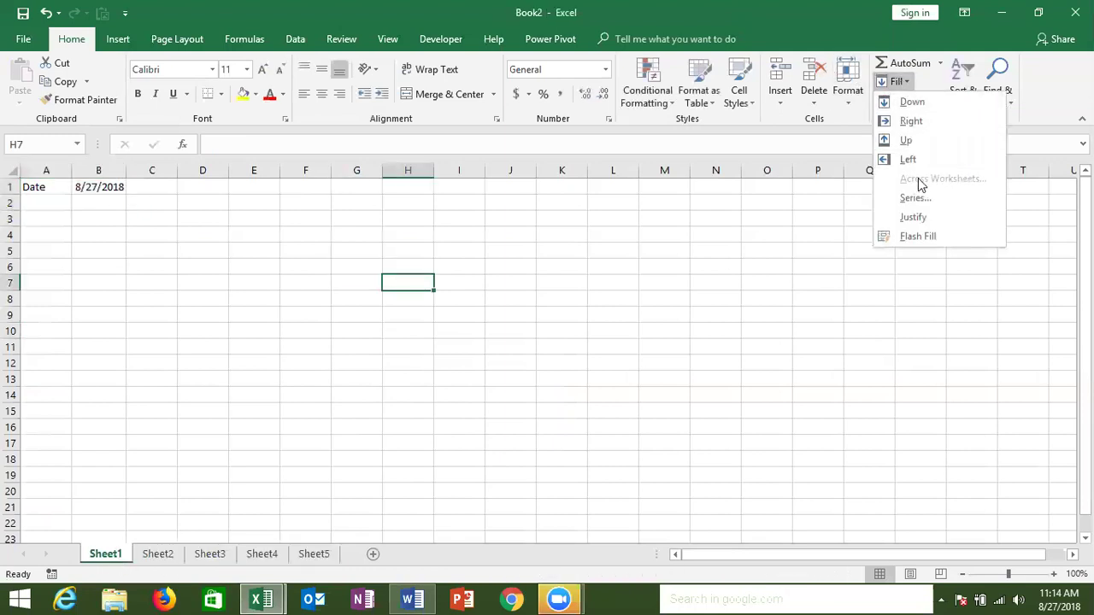
{"action": "left_click", "coordinate": [269, 233]}
{"action": "left_click", "coordinate": [316, 190]}
{"action": "type", "text": "1"}
{"action": "key", "text": "Return"}
{"action": "type", "text": "2"}
{"action": "key", "text": "Return"}
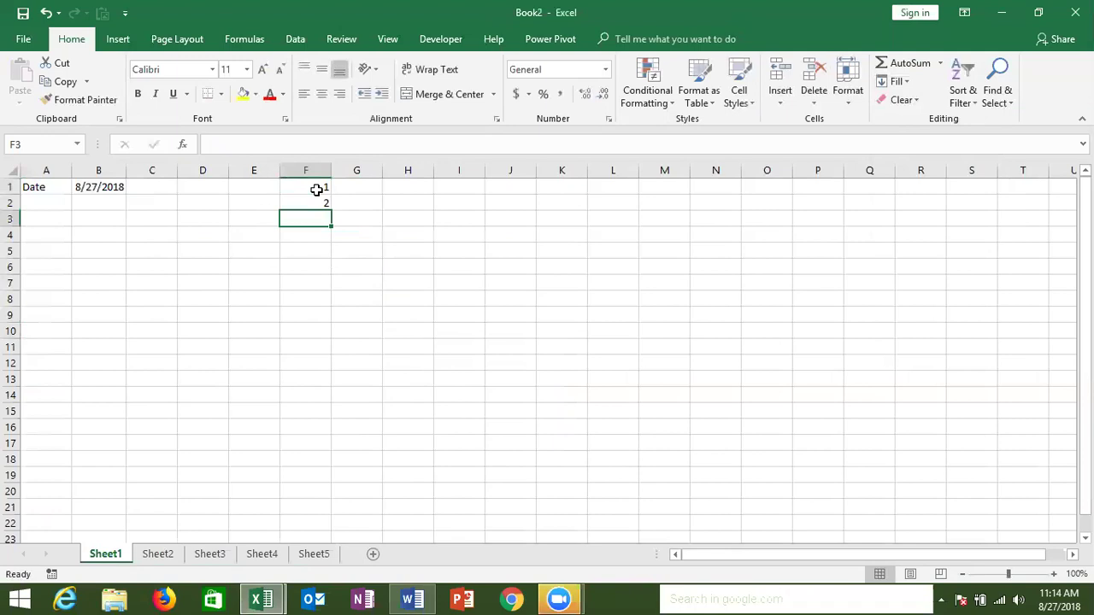
{"action": "left_click_drag", "start_coordinate": [316, 190], "coordinate": [326, 387]}
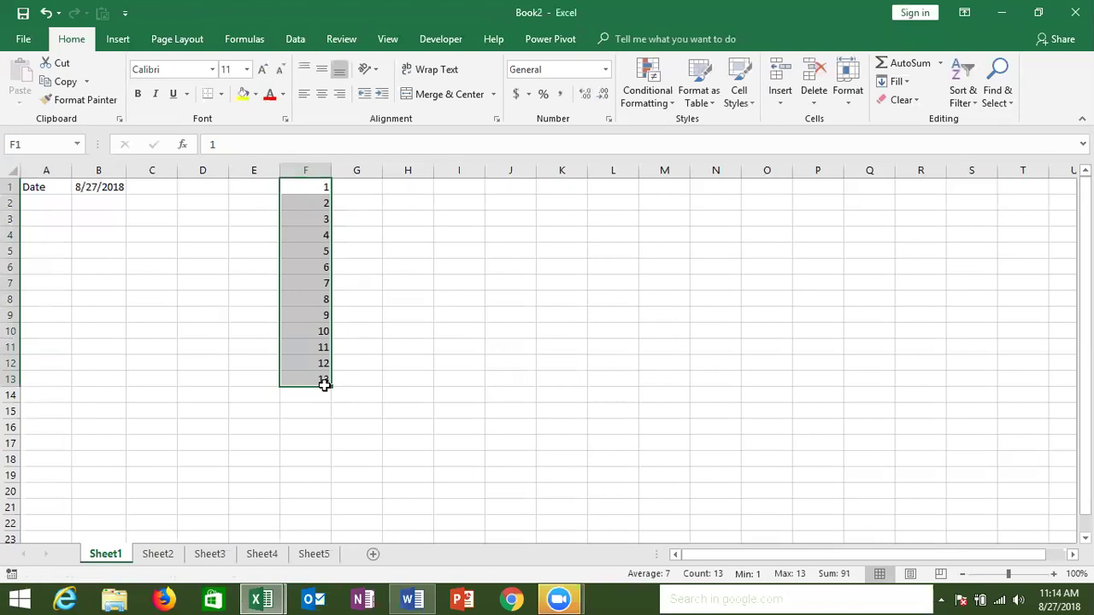
{"action": "key", "text": "ctrl+z"}
{"action": "key", "text": "ctrl+z"}
Select F1:F11 and fill it with a linear series from 1 with step 1
{"action": "key", "text": "Up"}
{"action": "key", "text": "shift+Down"}
{"action": "key", "text": "shift+Down"}
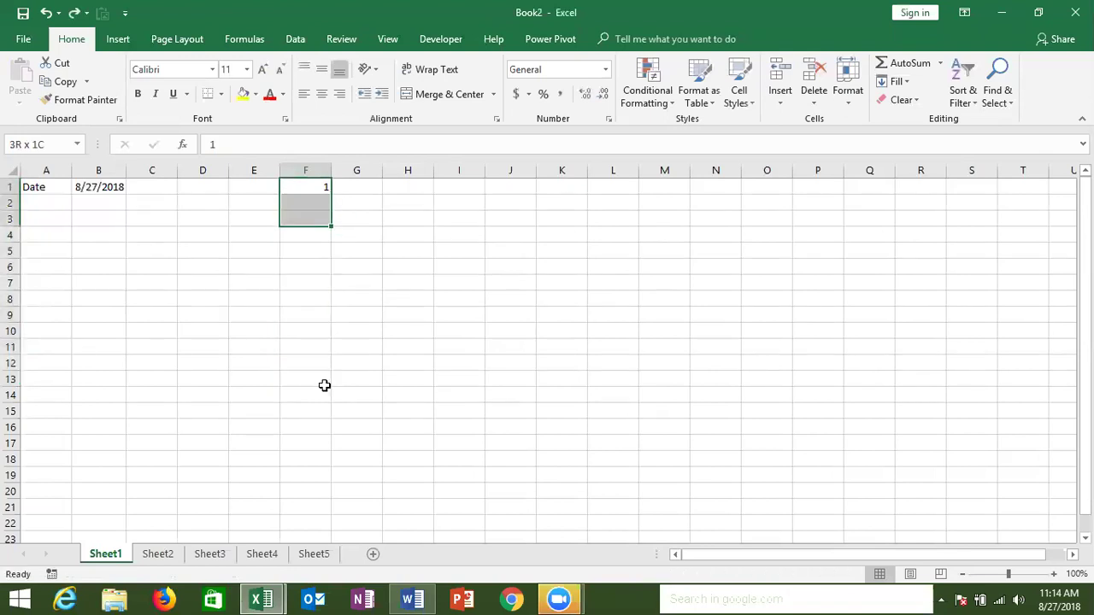
{"action": "key", "text": "shift+Down"}
{"action": "key", "text": "shift+Down"}
{"action": "key", "text": "shift+Down"}
{"action": "key", "text": "shift+Down"}
{"action": "key", "text": "shift+Down"}
{"action": "key", "text": "shift+Down"}
{"action": "key", "text": "shift+Down"}
{"action": "key", "text": "shift+Down"}
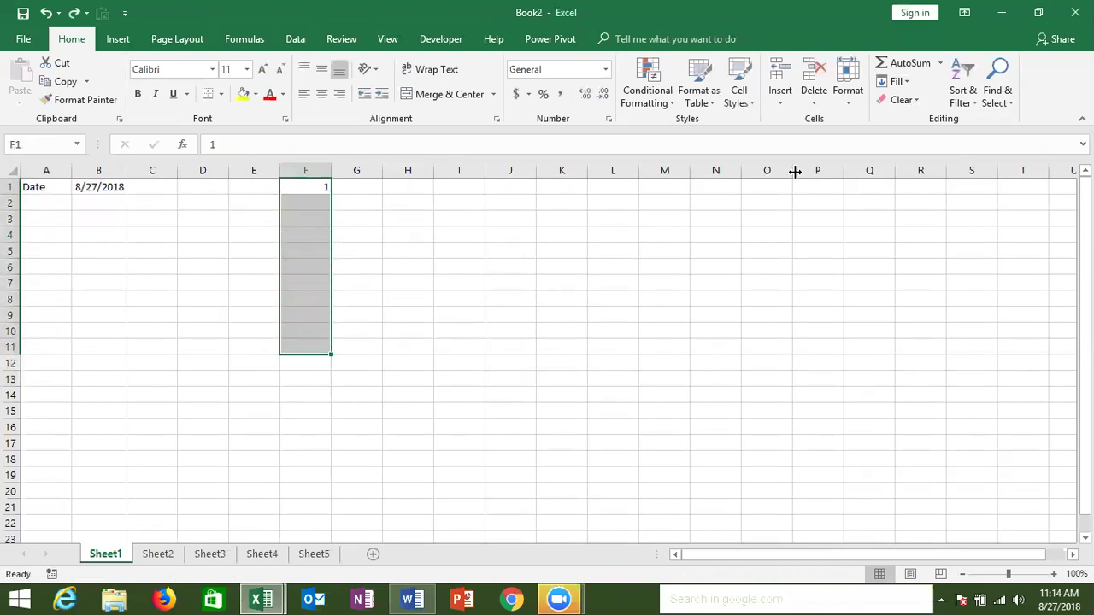
{"action": "left_click", "coordinate": [905, 84]}
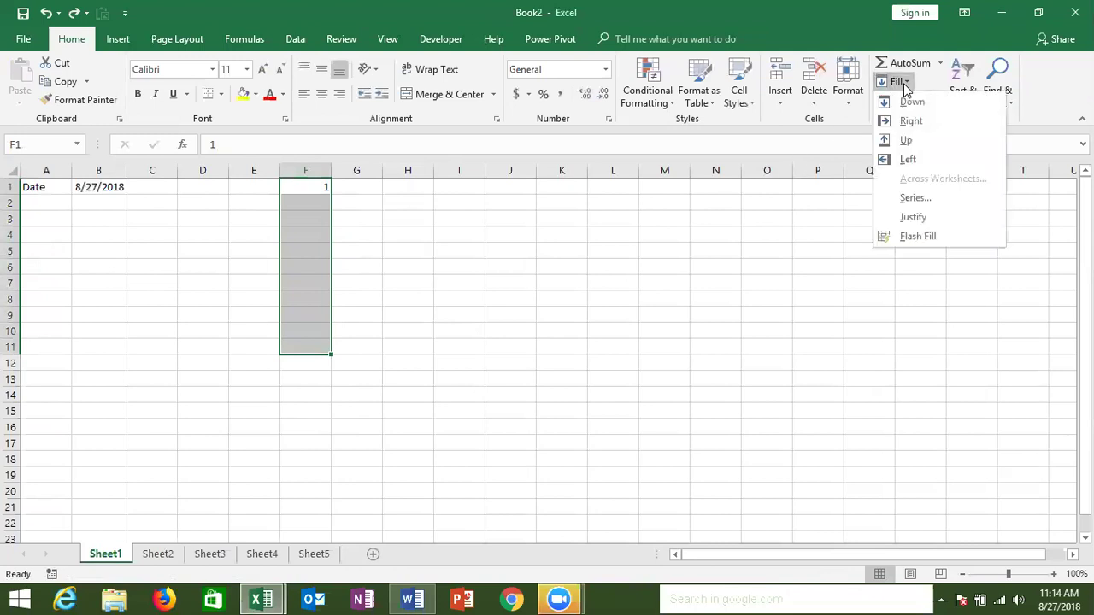
{"action": "left_click", "coordinate": [914, 199]}
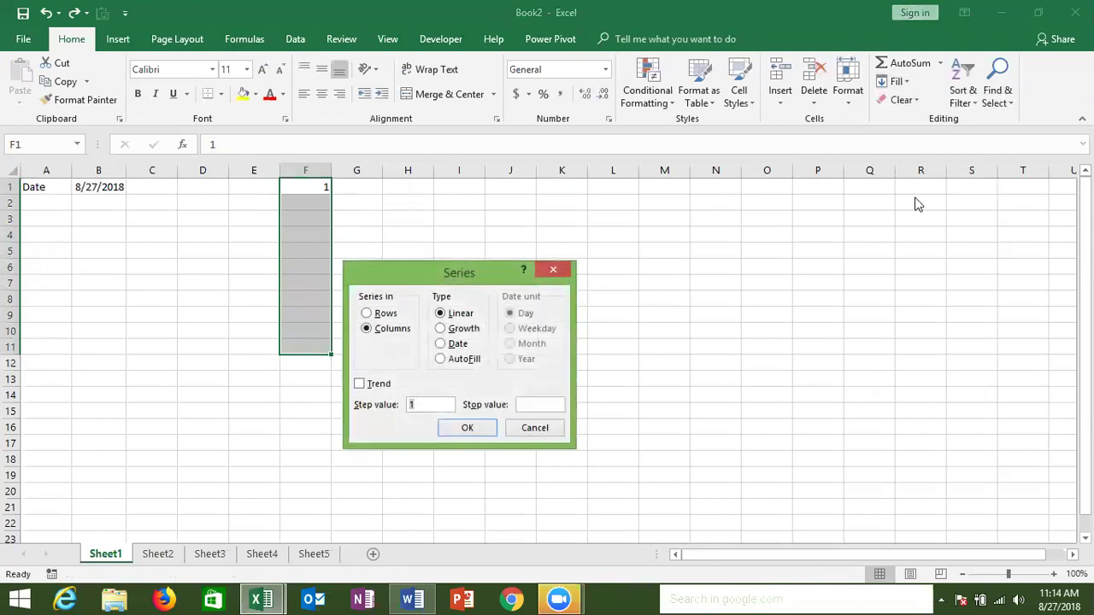
{"action": "left_click", "coordinate": [444, 406]}
{"action": "left_click", "coordinate": [531, 407]}
{"action": "left_click", "coordinate": [413, 404]}
{"action": "left_click", "coordinate": [466, 429]}
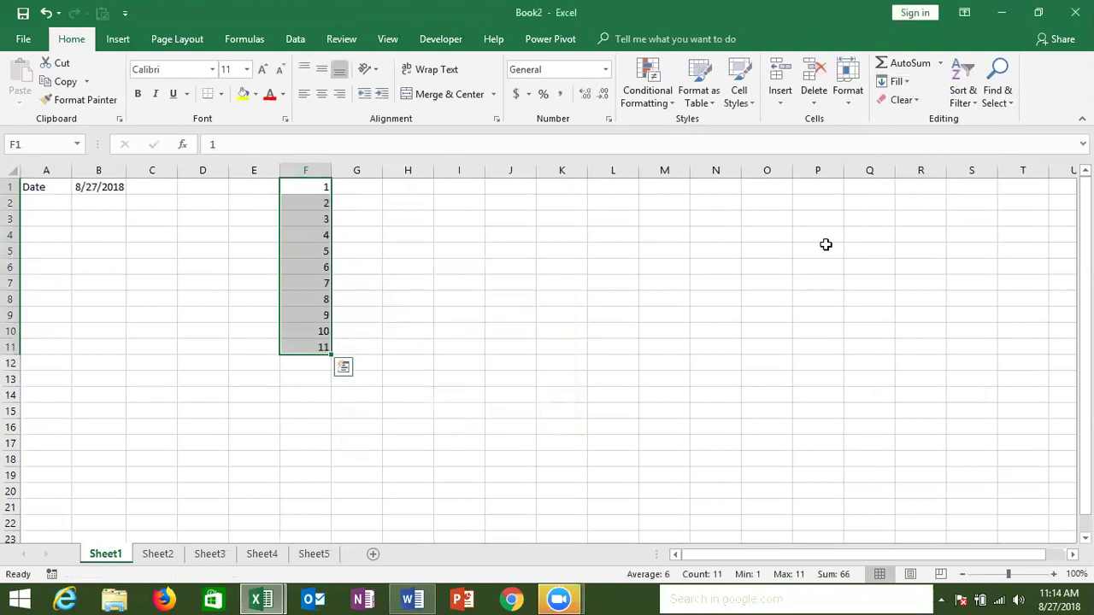
{"action": "left_click", "coordinate": [895, 81]}
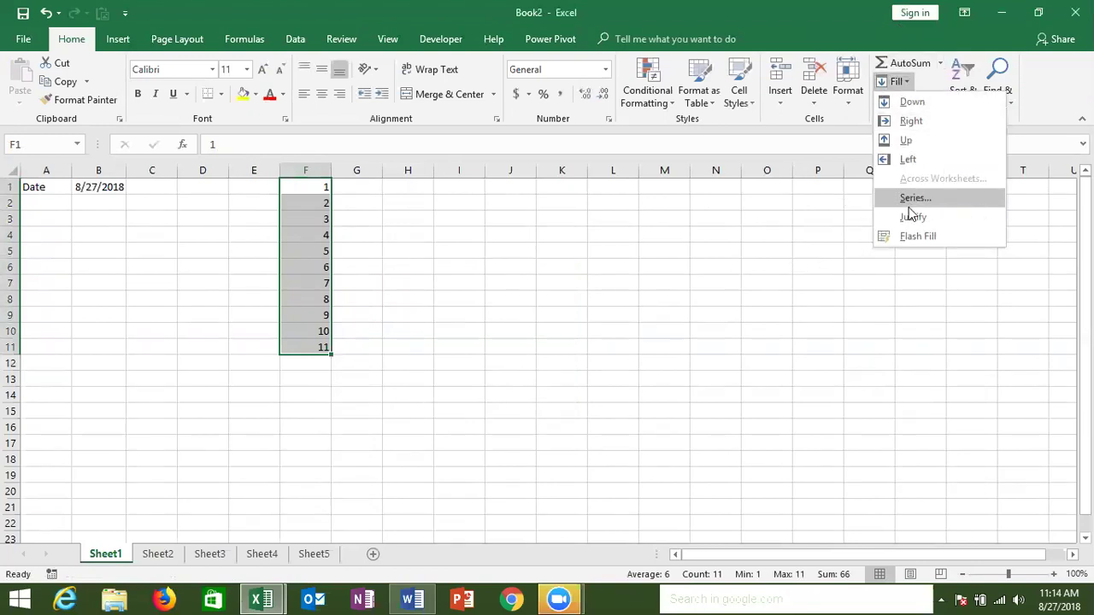
{"action": "left_click", "coordinate": [909, 199]}
{"action": "left_click", "coordinate": [456, 330]}
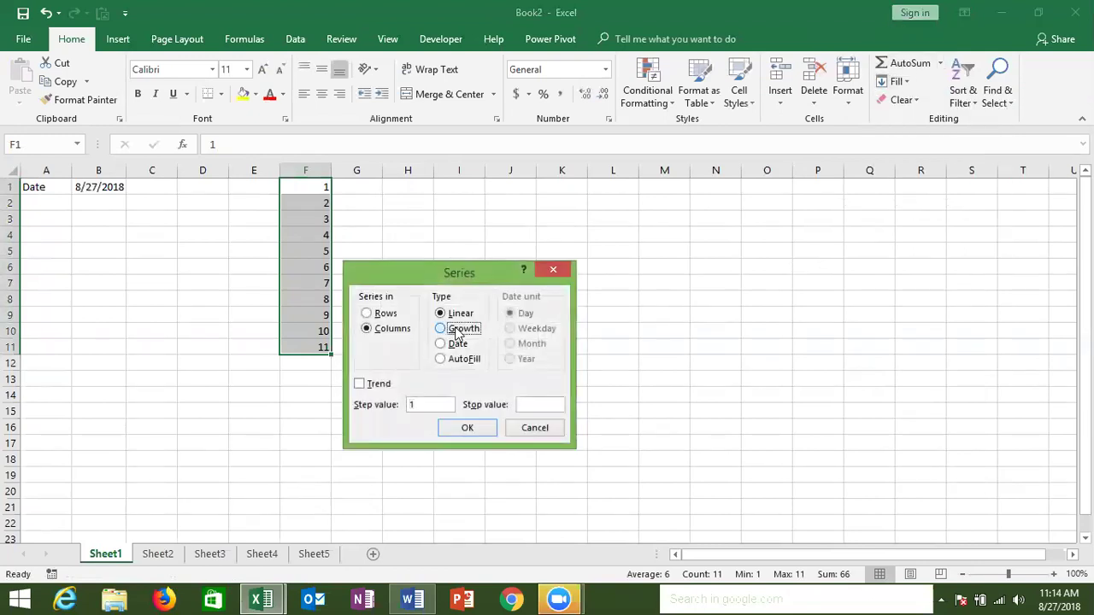
{"action": "left_click", "coordinate": [416, 404]}
{"action": "double_click", "coordinate": [416, 404]}
{"action": "type", "text": "2"}
{"action": "left_click", "coordinate": [466, 429]}
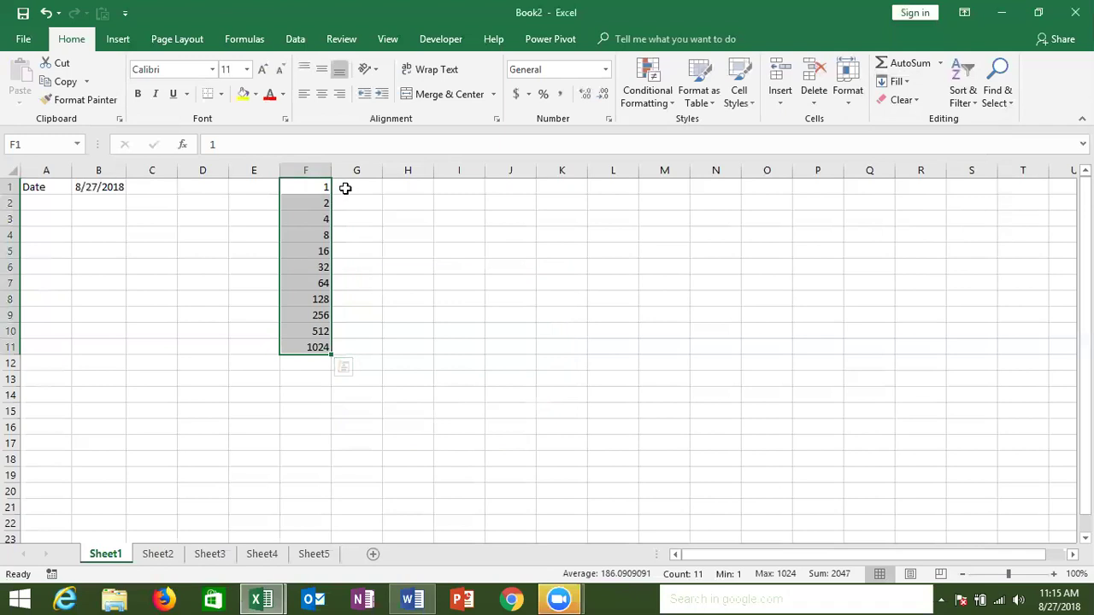
{"action": "key", "text": "ctrl+z"}
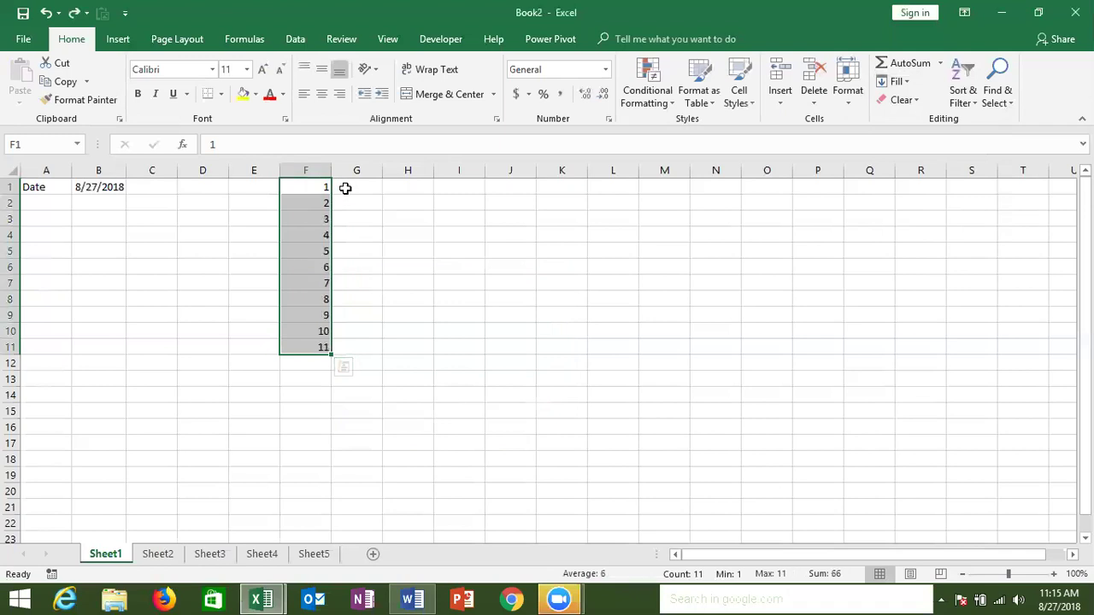
Undo the numbers below F1 and enter the date 8/1 (1-Aug) in F1
{"action": "key", "text": "ctrl+z"}
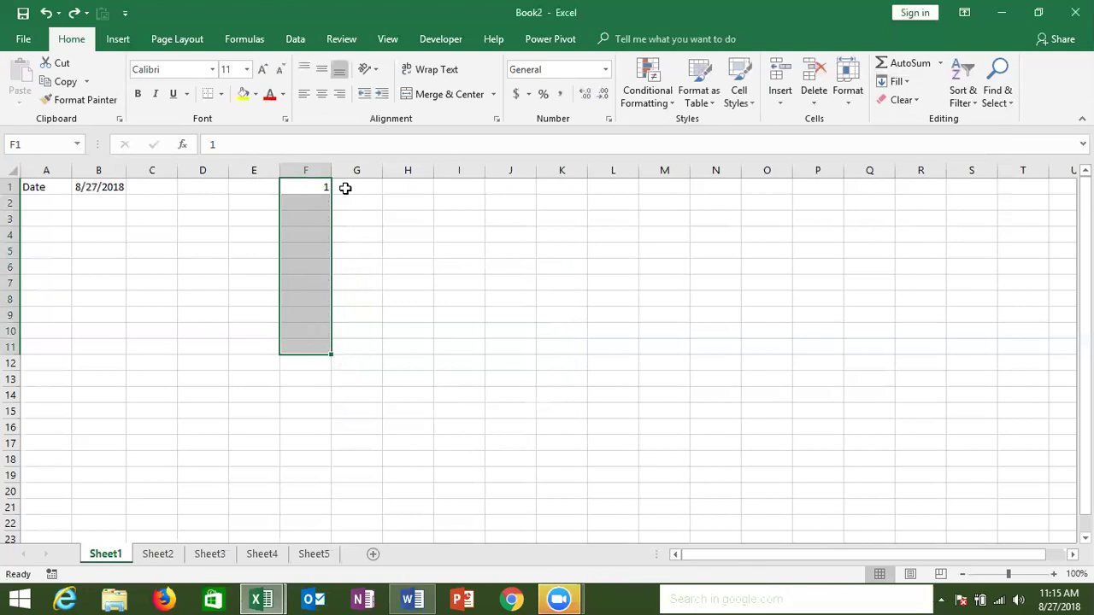
{"action": "key", "text": "ctrl+z"}
{"action": "type", "text": "1/1"}
{"action": "key", "text": "ctrl+Return"}
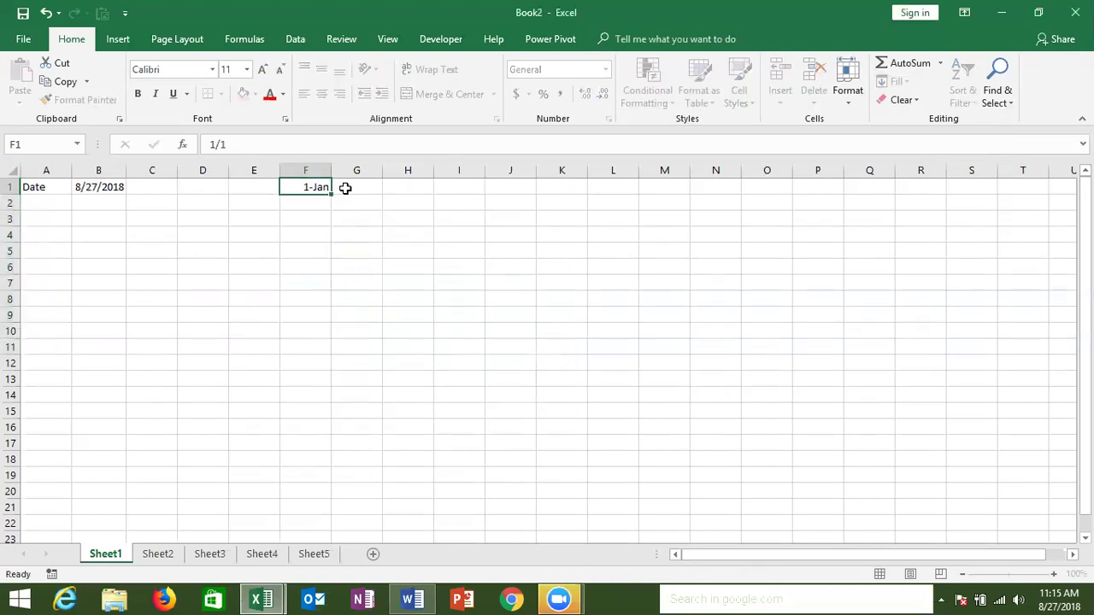
{"action": "type", "text": "8/1"}
{"action": "key", "text": "Return"}
Select F1:F14 and fill a date series by weekday, ending at 20-Aug
{"action": "key", "text": "Up"}
{"action": "key", "text": "shift+Down"}
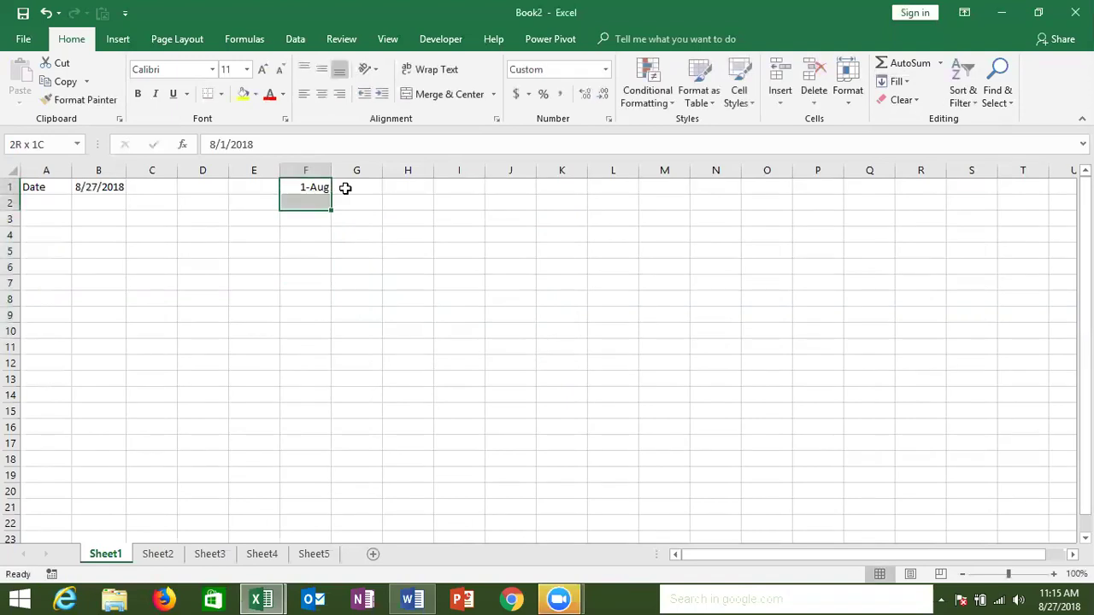
{"action": "key", "text": "shift+Down"}
{"action": "key", "text": "shift+Down"}
{"action": "key", "text": "shift+Down"}
{"action": "key", "text": "shift+Down"}
{"action": "key", "text": "shift+Down"}
{"action": "key", "text": "shift+Down"}
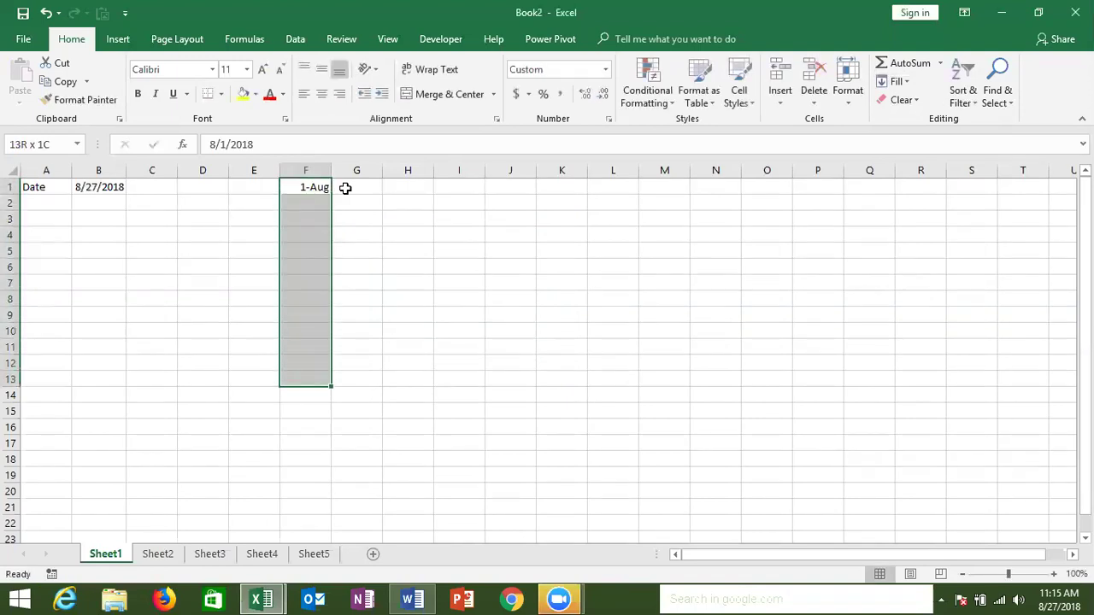
{"action": "key", "text": "shift+Down"}
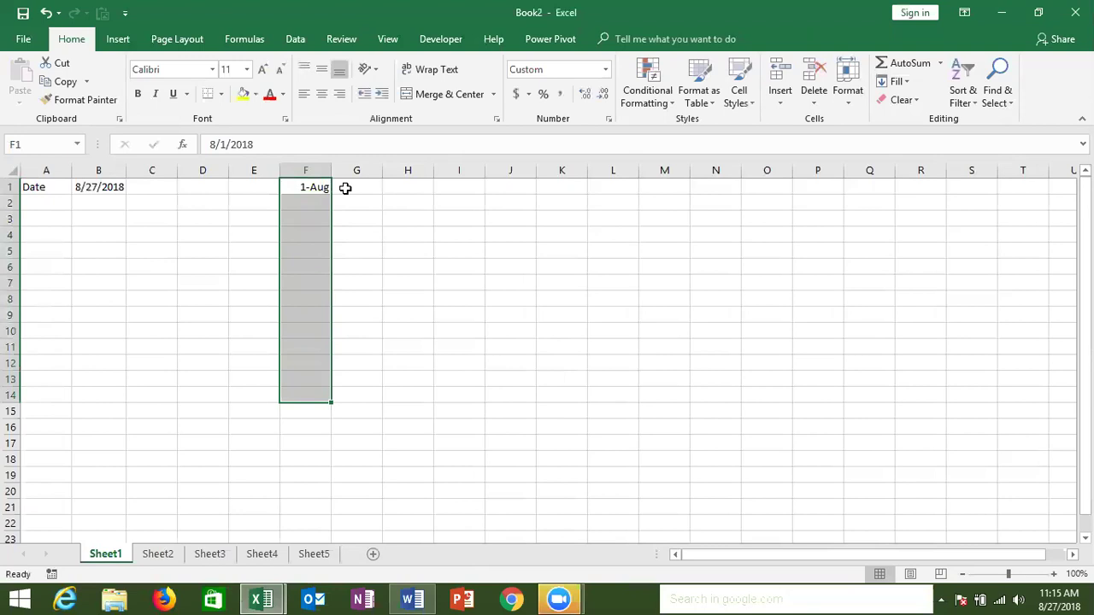
{"action": "left_click", "coordinate": [897, 81]}
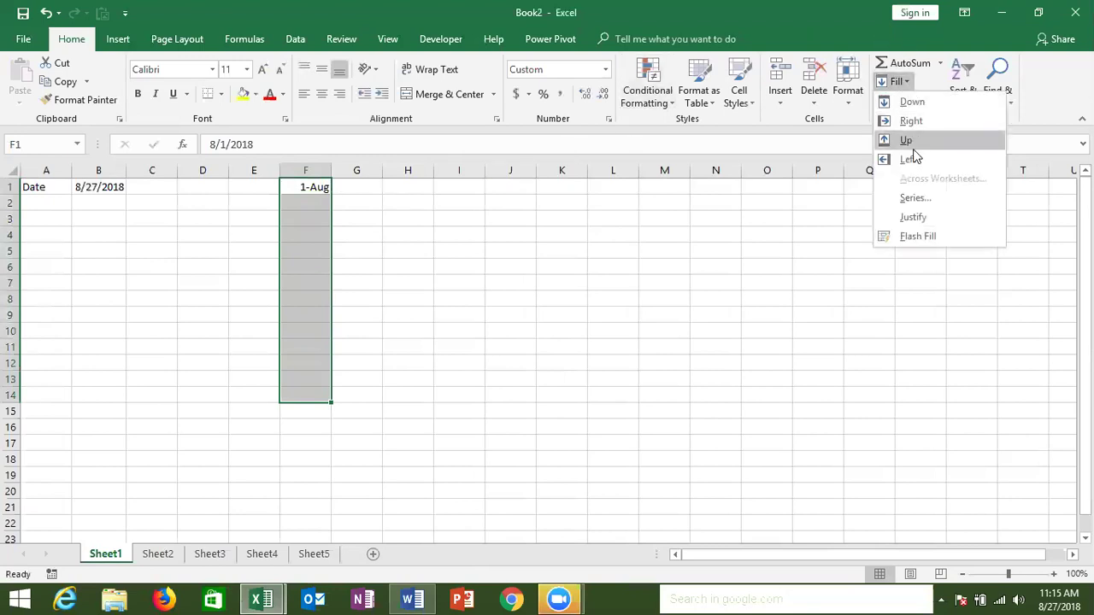
{"action": "left_click", "coordinate": [908, 196]}
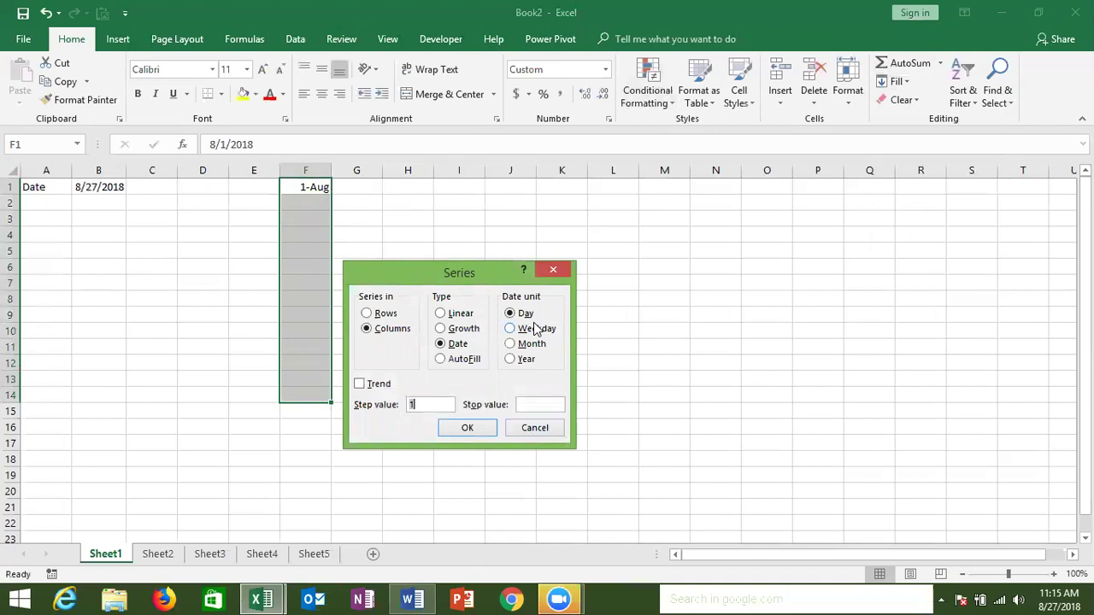
{"action": "left_click", "coordinate": [530, 330]}
{"action": "left_click", "coordinate": [480, 429]}
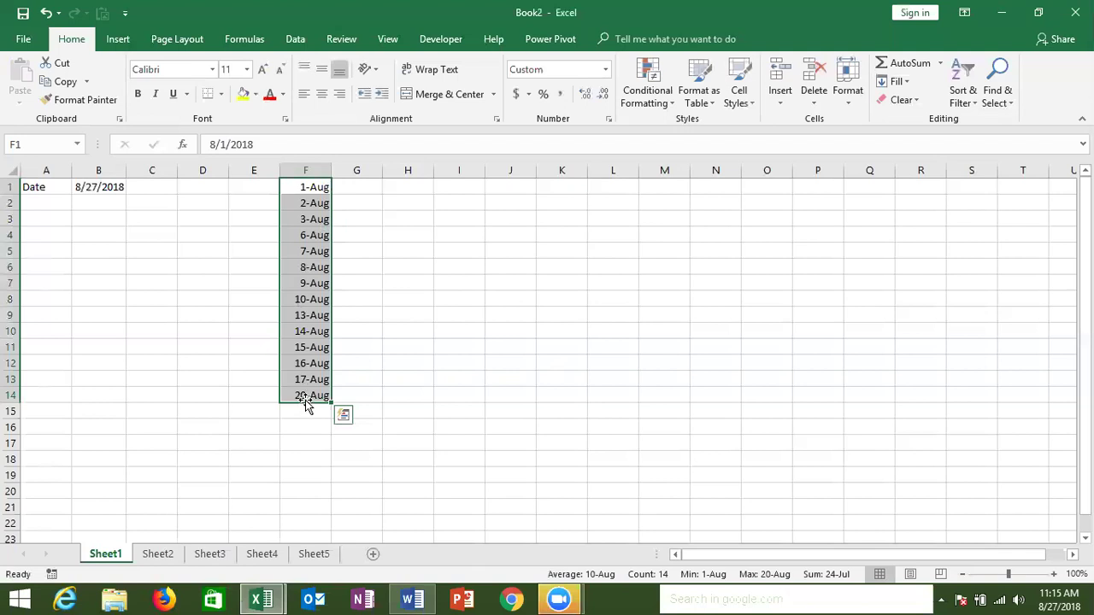
Fill column F with a date series stepping by Month
{"action": "left_click", "coordinate": [907, 82]}
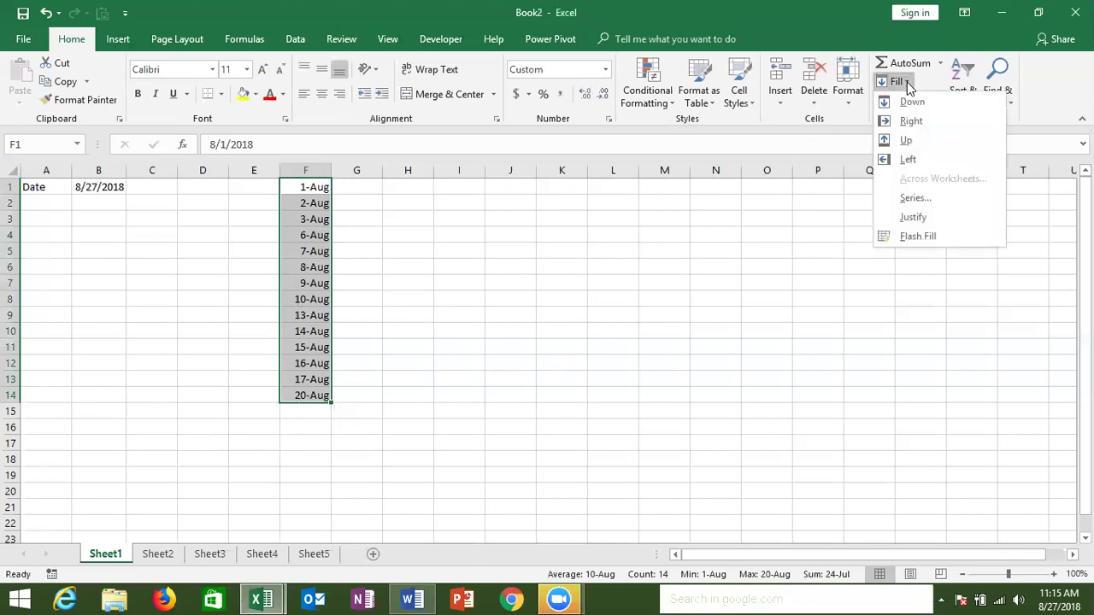
{"action": "left_click", "coordinate": [913, 198]}
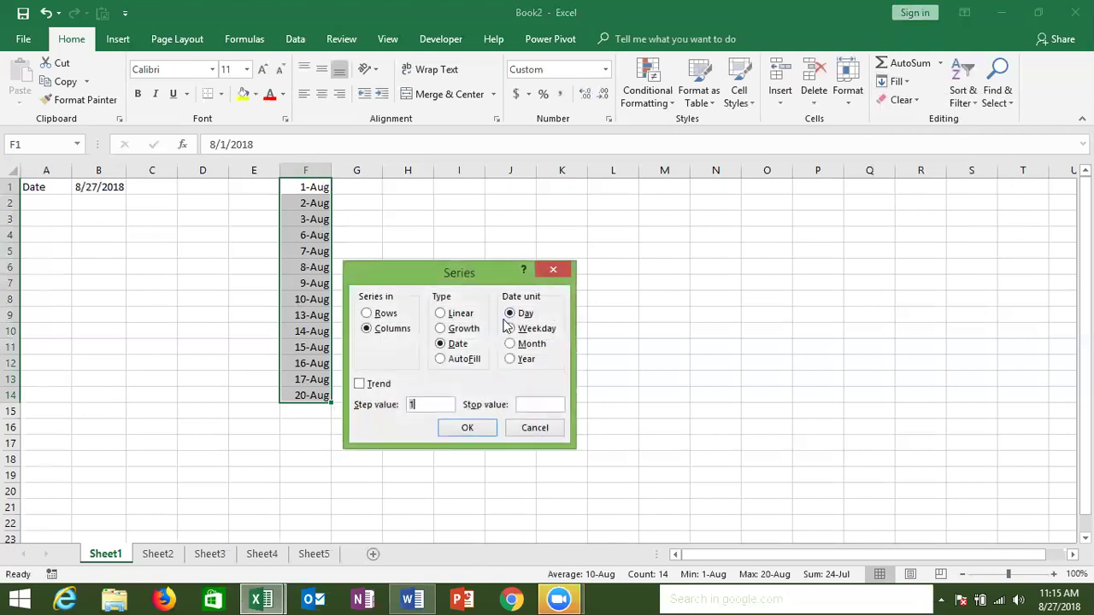
{"action": "left_click", "coordinate": [523, 344]}
{"action": "left_click", "coordinate": [478, 427]}
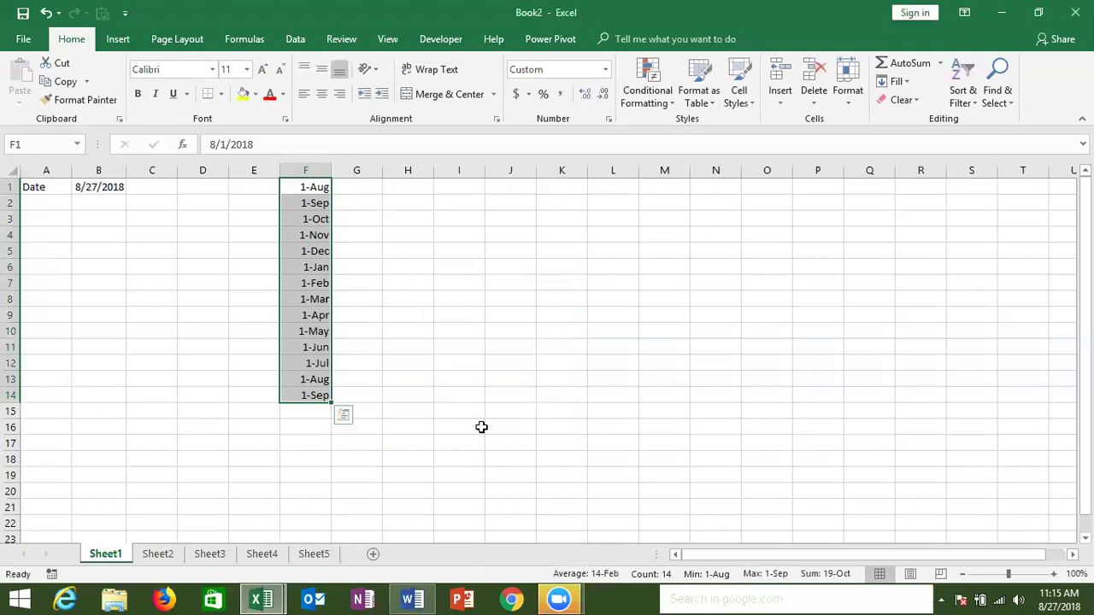
Reopen the Series dialog and cancel it without changes
{"action": "left_click", "coordinate": [896, 81]}
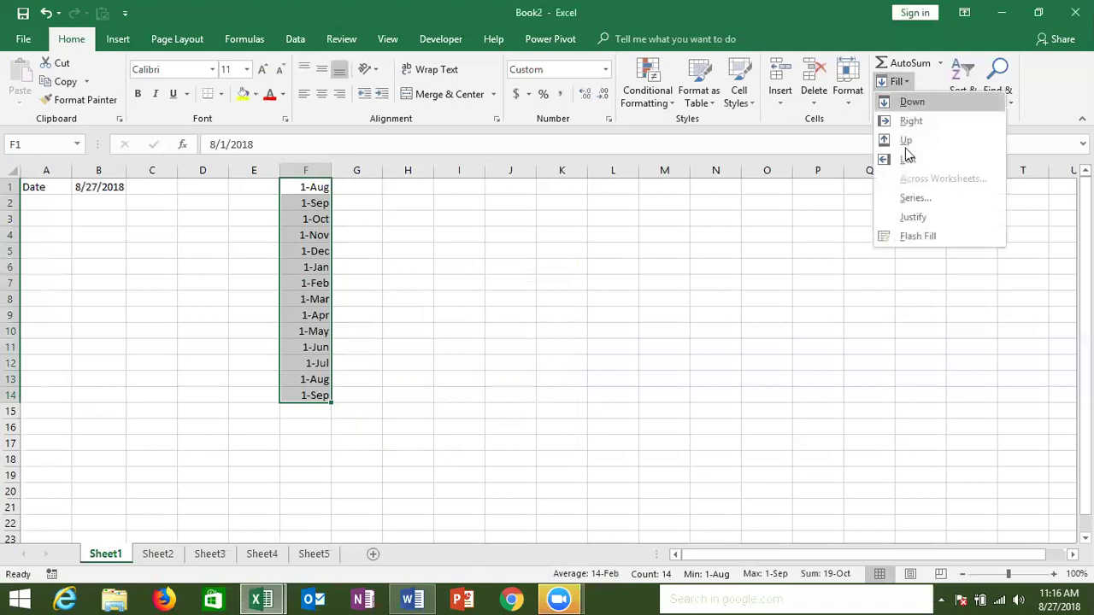
{"action": "left_click", "coordinate": [913, 198]}
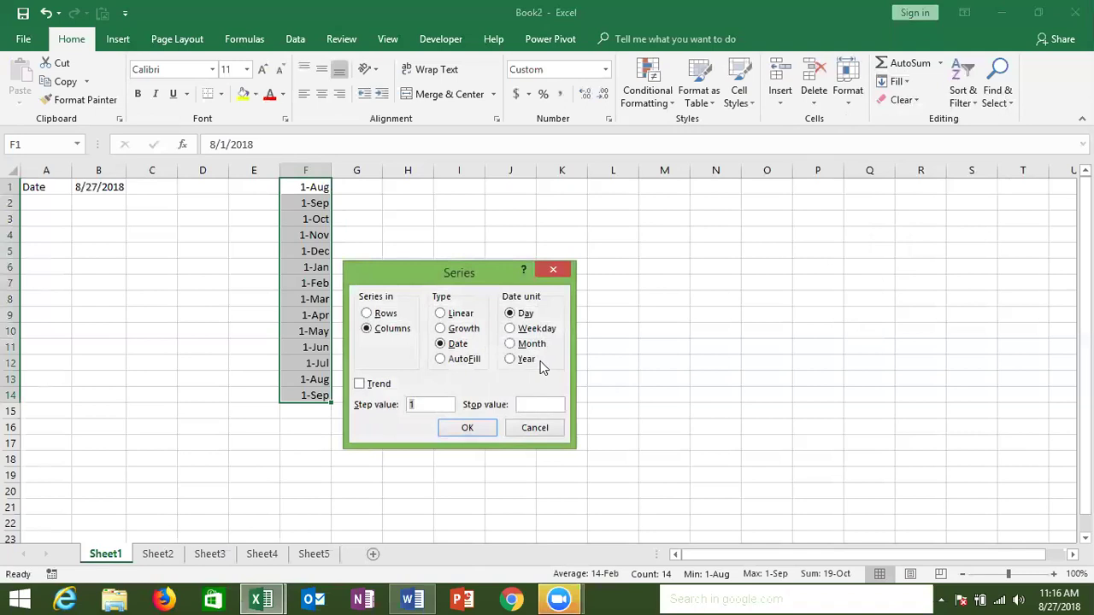
{"action": "left_click", "coordinate": [540, 433]}
Enter Q in cell K3
{"action": "left_click", "coordinate": [554, 215]}
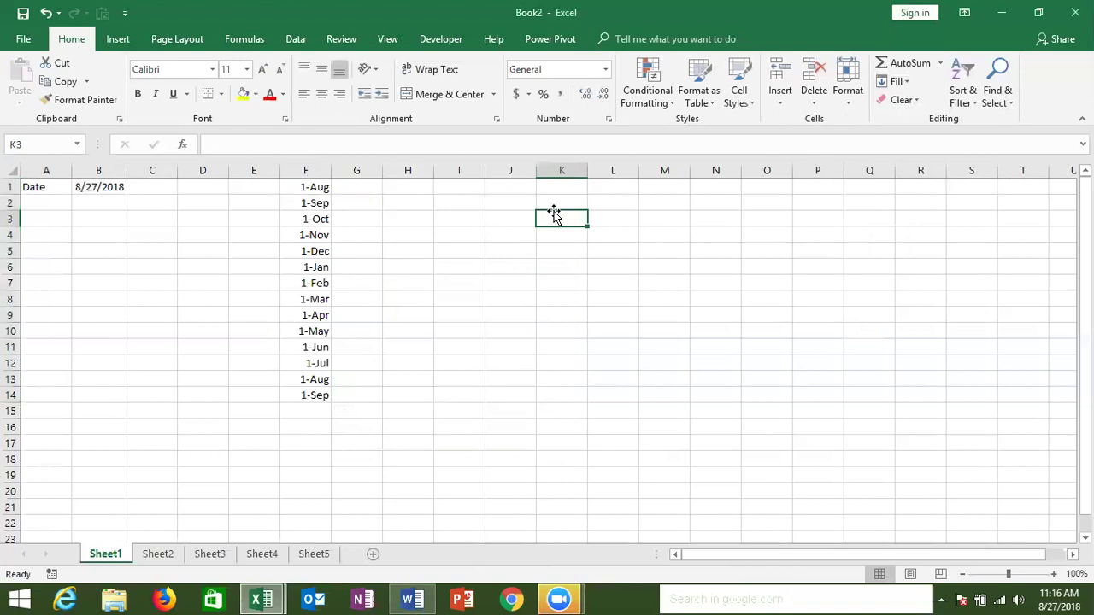
{"action": "type", "text": "Q"}
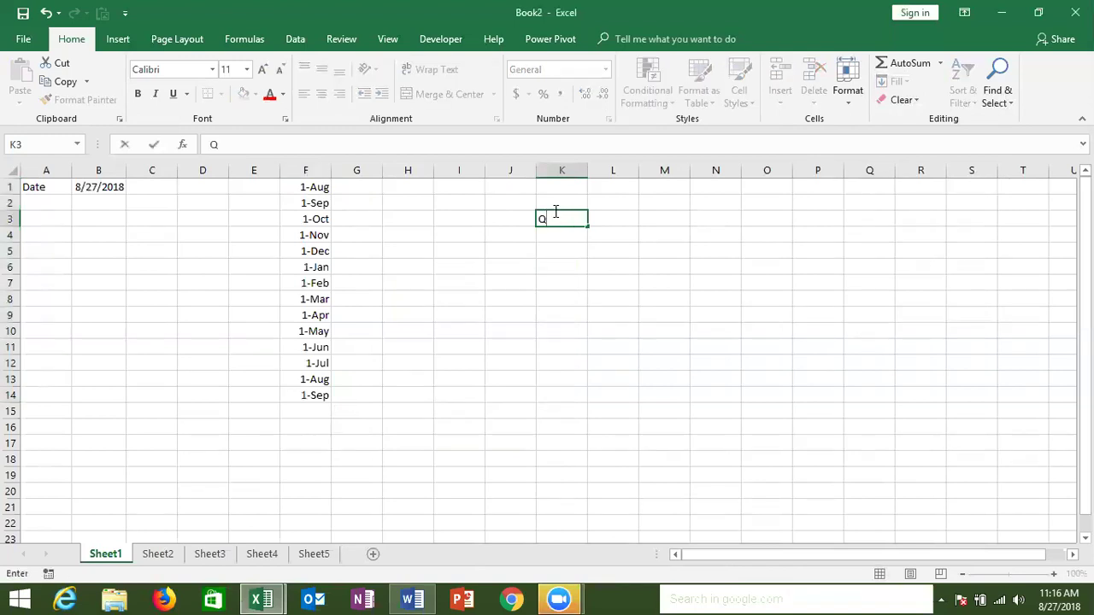
{"action": "key", "text": "Tab"}
{"action": "key", "text": "Down"}
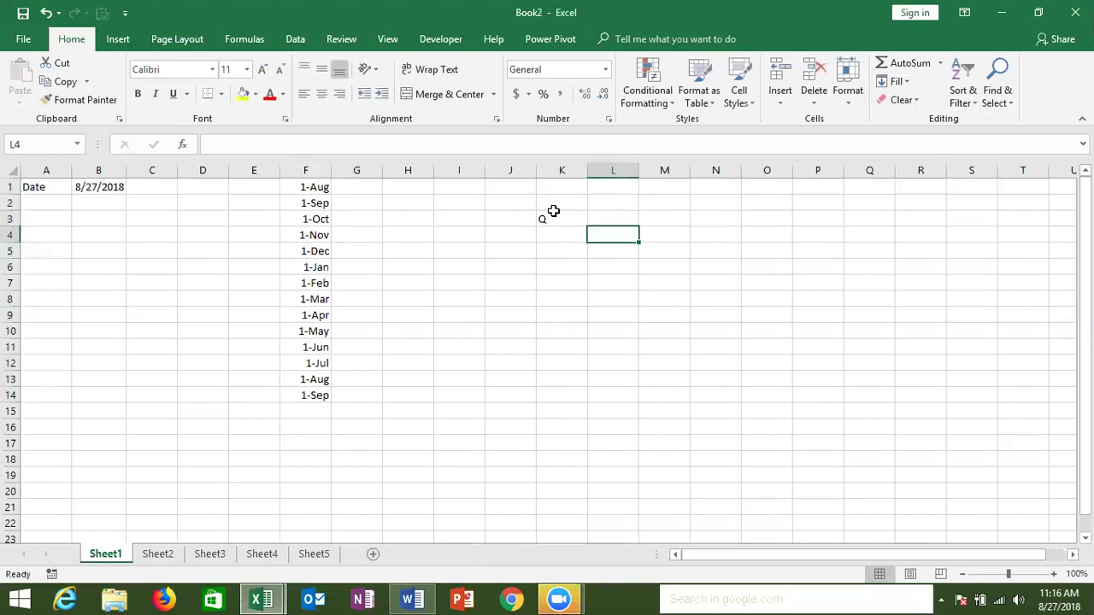
Change K3 to Q1, then try a drag-fill of quarters down column K and undo it
{"action": "left_click", "coordinate": [554, 216]}
{"action": "double_click", "coordinate": [554, 216]}
{"action": "type", "text": "1"}
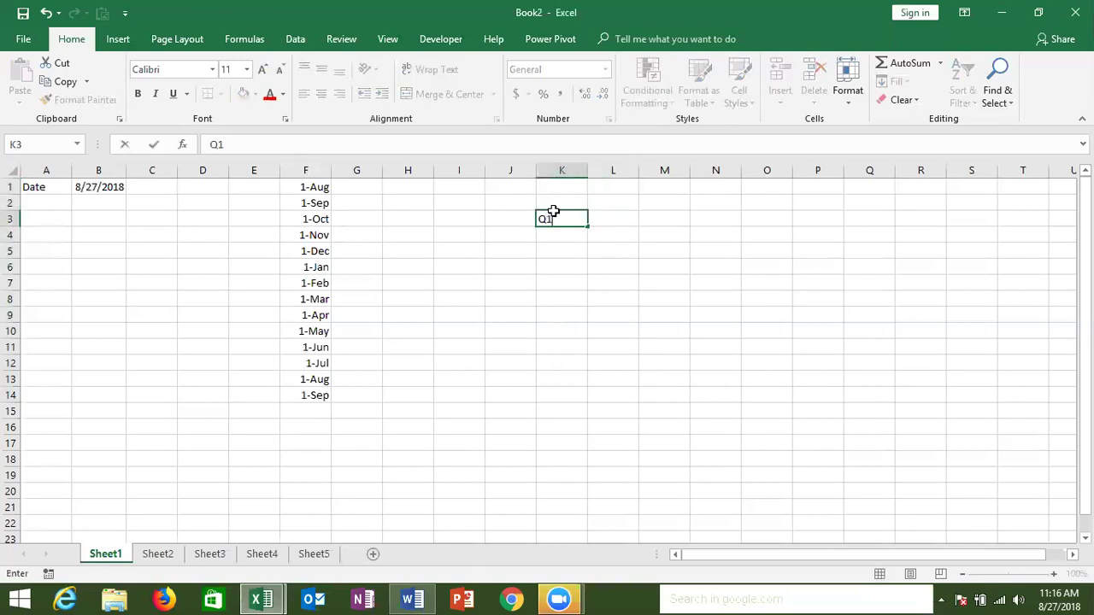
{"action": "key", "text": "Return"}
{"action": "left_click", "coordinate": [554, 216]}
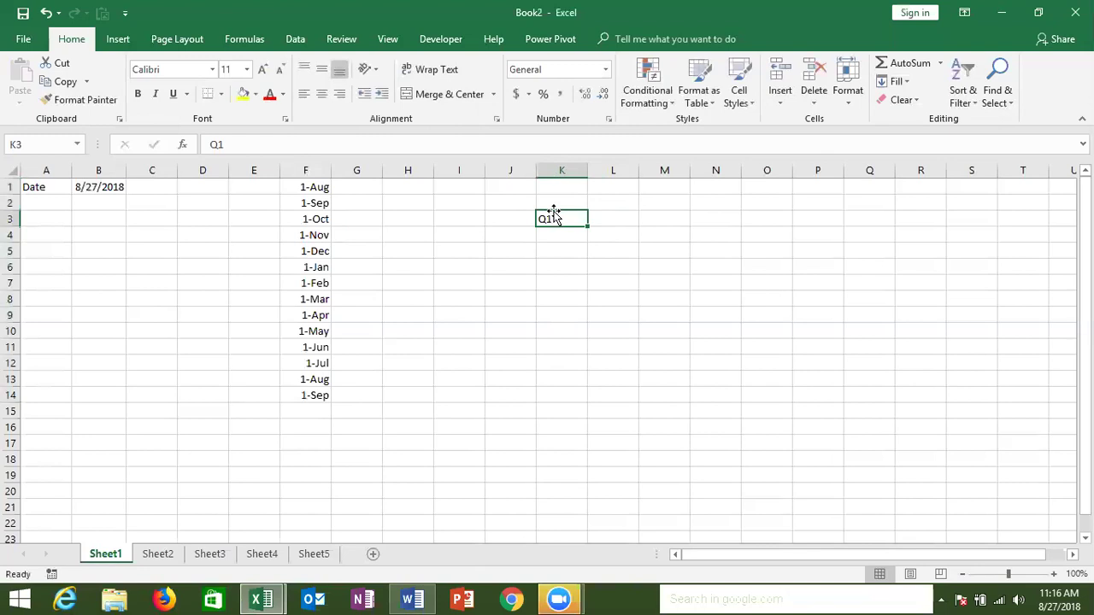
{"action": "key", "text": "shift+Down"}
{"action": "key", "text": "shift+Down"}
{"action": "key", "text": "shift+Down"}
{"action": "key", "text": "shift+Down"}
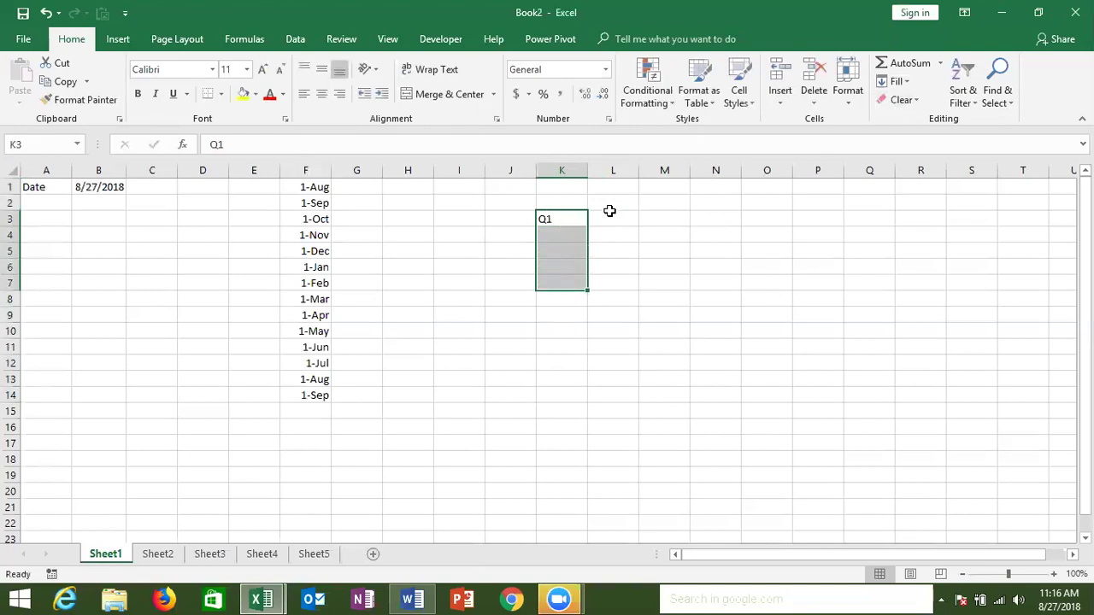
{"action": "left_click", "coordinate": [579, 222]}
{"action": "left_click_drag", "start_coordinate": [588, 227], "coordinate": [589, 284]}
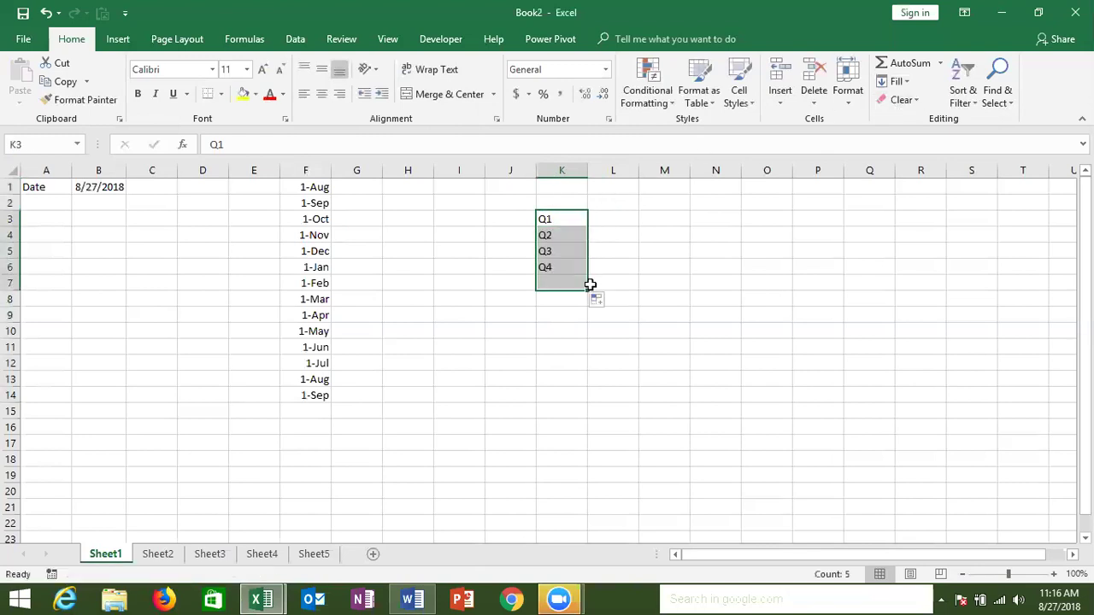
{"action": "key", "text": "ctrl+z"}
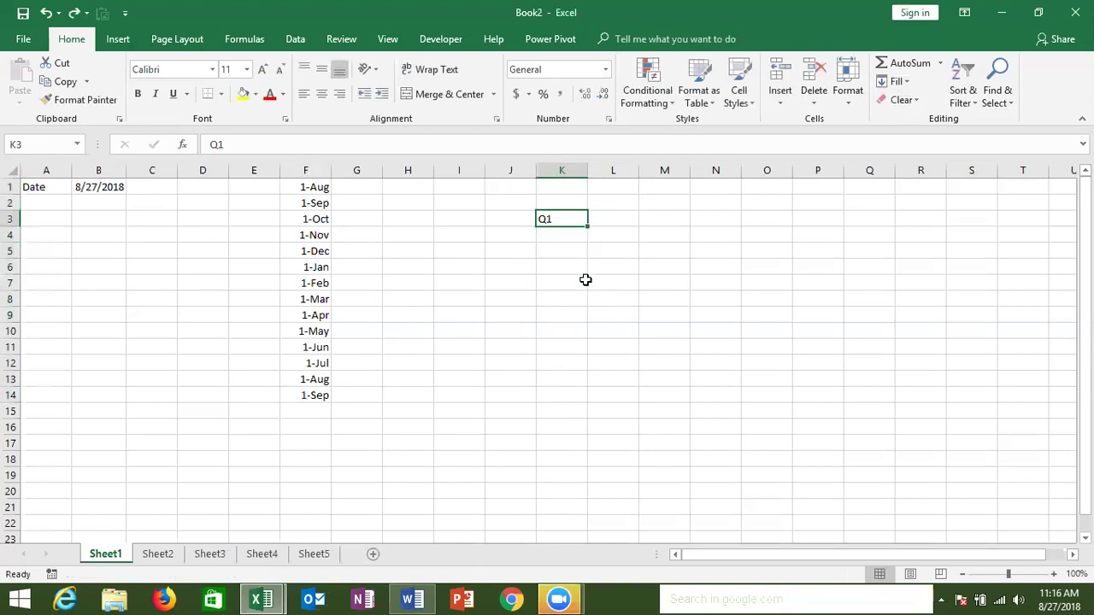
Run an AutoFill-type Series on K3:K9 to repeat the Q1–Q4 labels
{"action": "left_click_drag", "start_coordinate": [553, 220], "coordinate": [556, 314]}
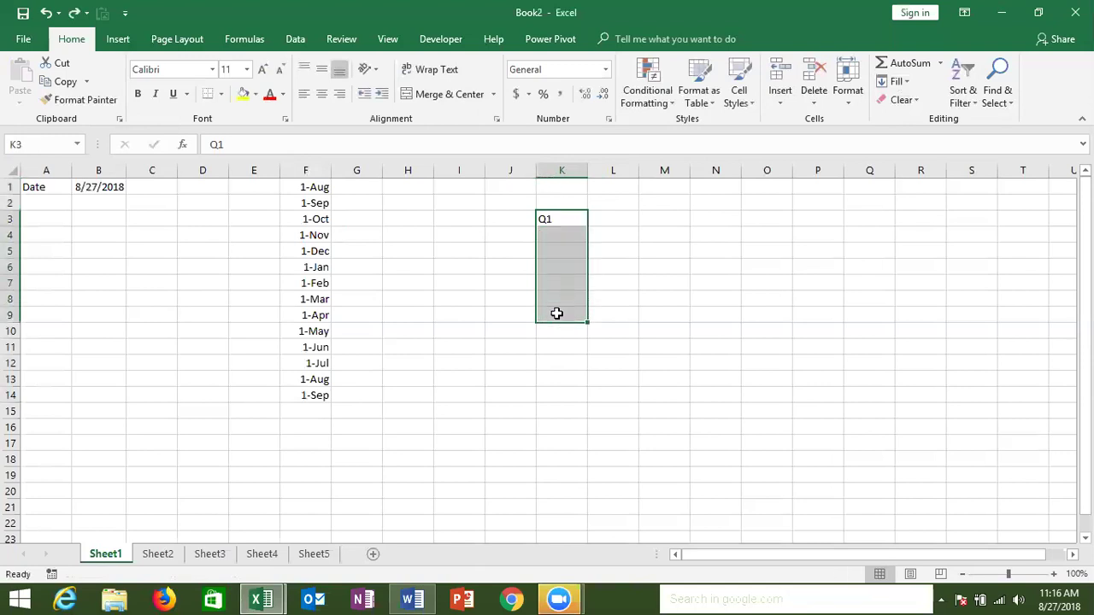
{"action": "left_click", "coordinate": [908, 85]}
{"action": "left_click", "coordinate": [913, 197]}
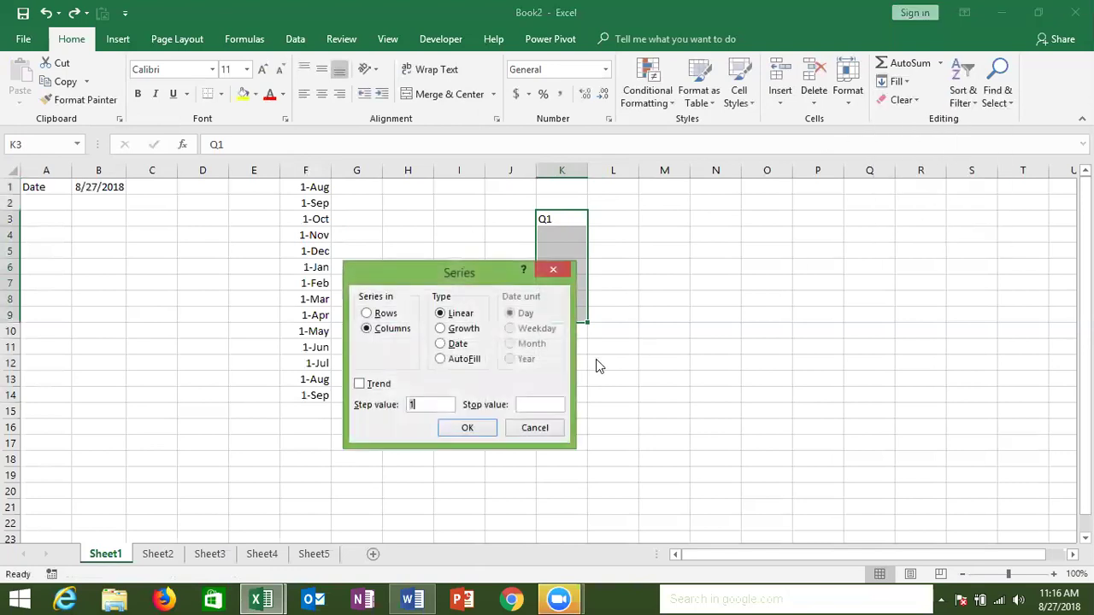
{"action": "left_click", "coordinate": [453, 359]}
{"action": "left_click", "coordinate": [464, 429]}
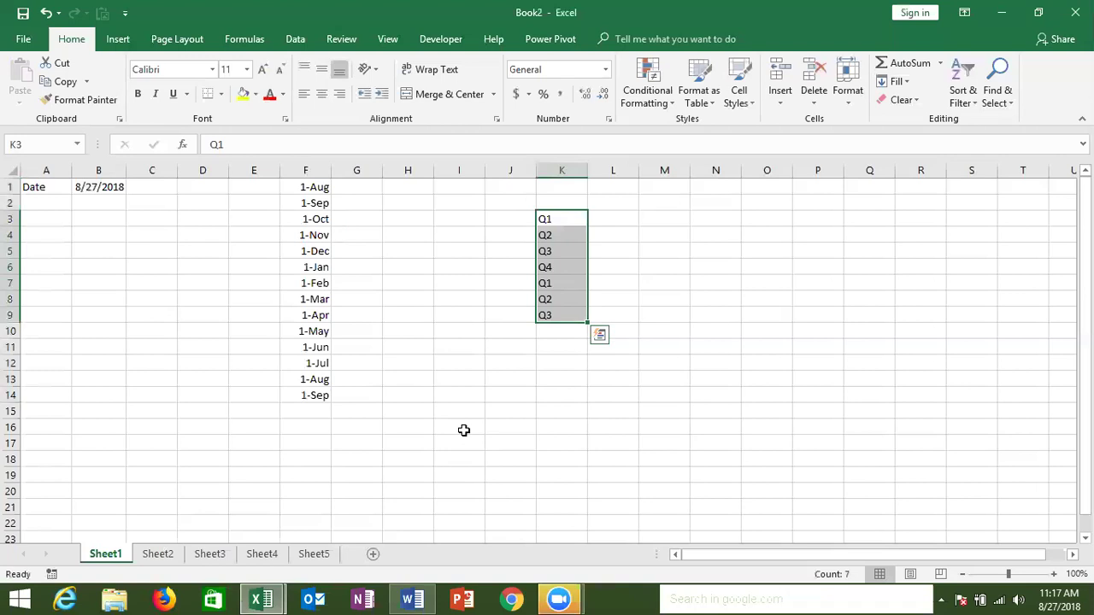
{"action": "left_click", "coordinate": [560, 336]}
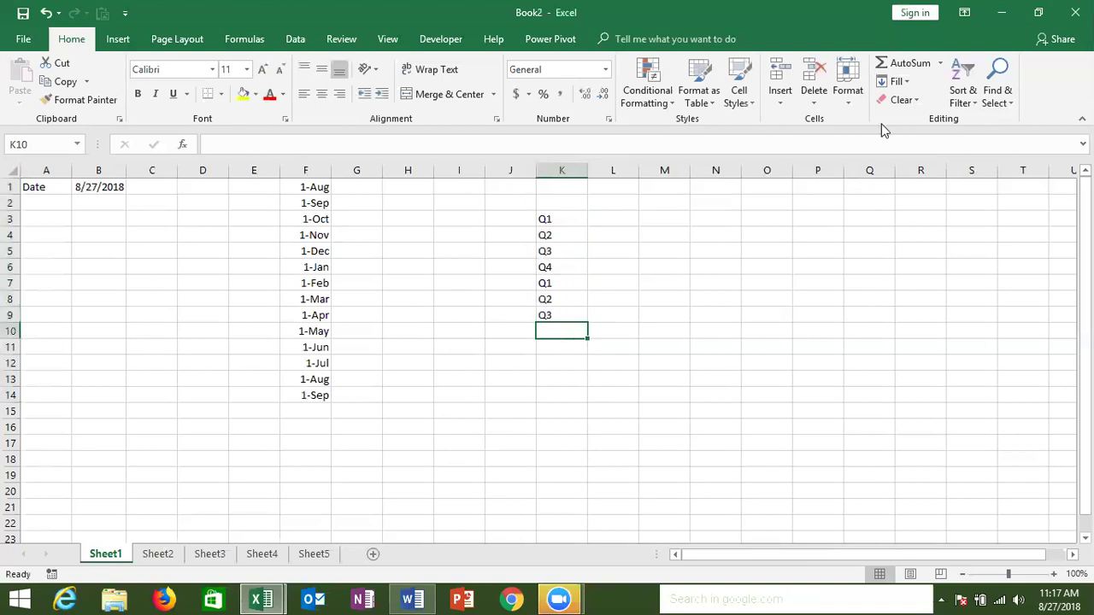
On Sheet2, clear the Date and Time entries from columns A and B
{"action": "left_click", "coordinate": [904, 82]}
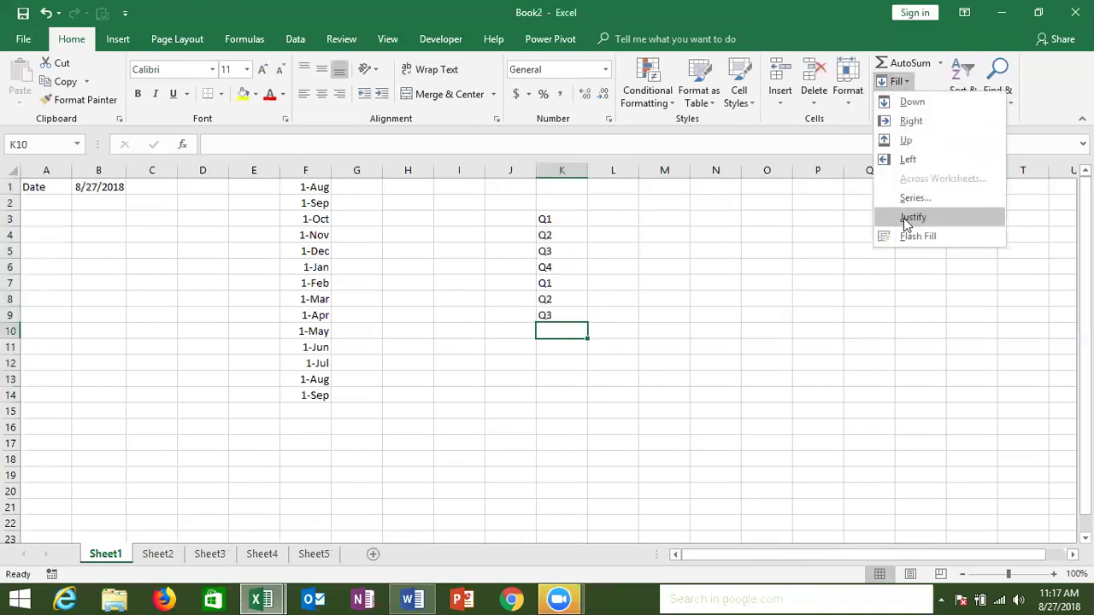
{"action": "left_click", "coordinate": [432, 438]}
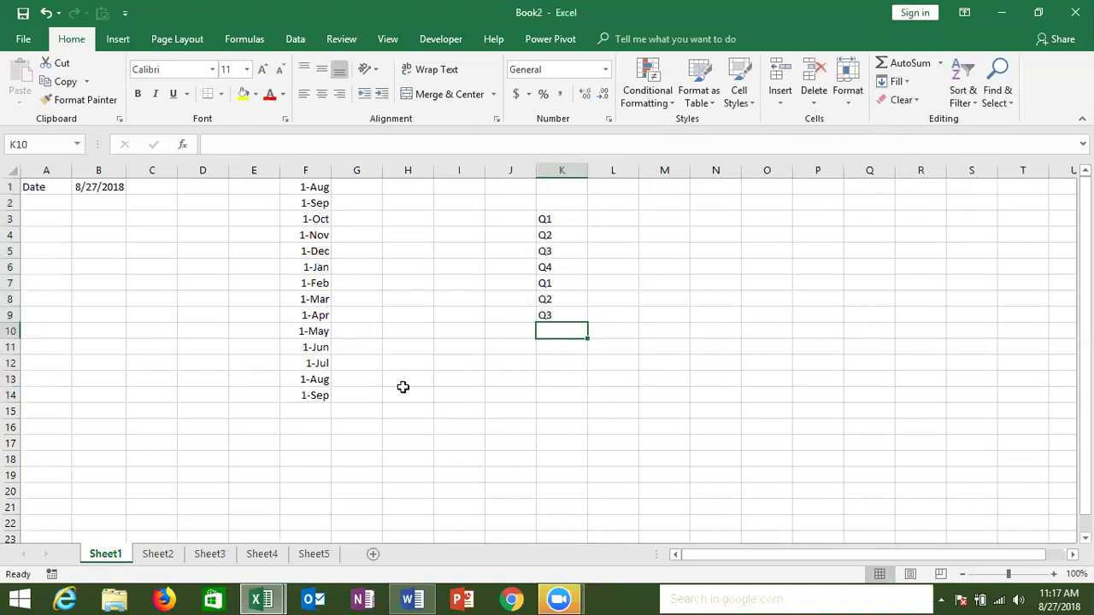
{"action": "left_click", "coordinate": [163, 555]}
{"action": "left_click_drag", "start_coordinate": [52, 170], "coordinate": [119, 165]}
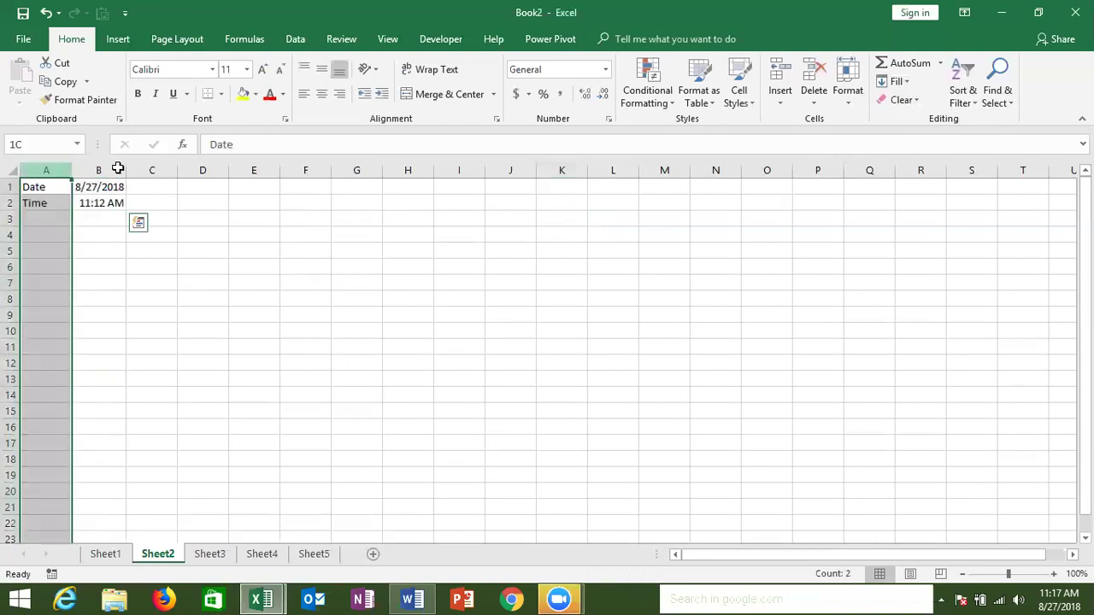
{"action": "key", "text": "Delete"}
Type a first name in A1 and drag-fill the name list down to A11
{"action": "type", "text": "1"}
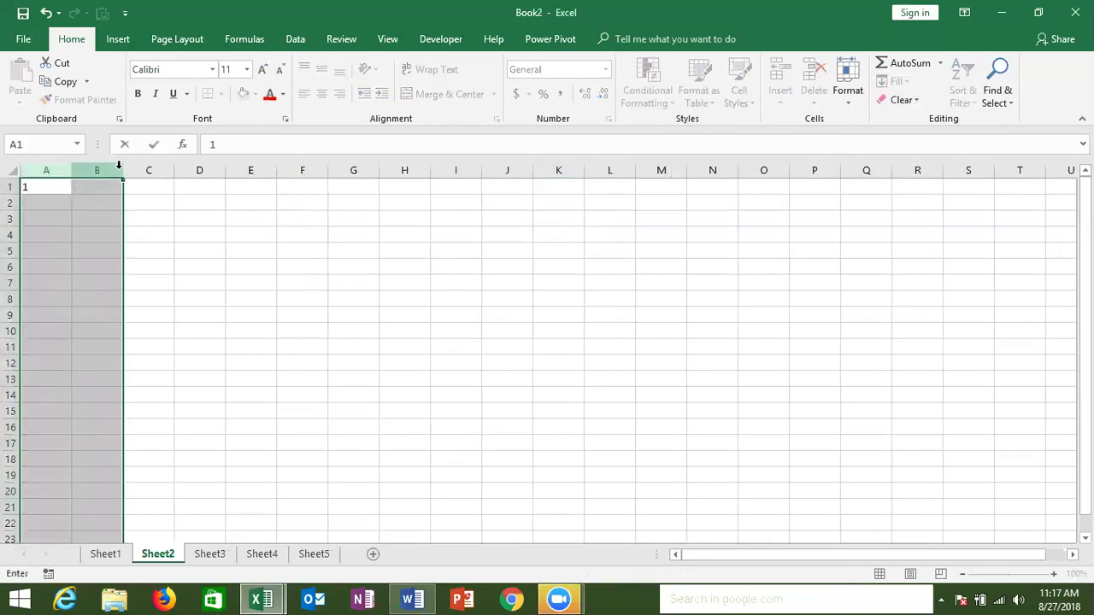
{"action": "key", "text": "Down"}
{"action": "key", "text": "ctrl+z"}
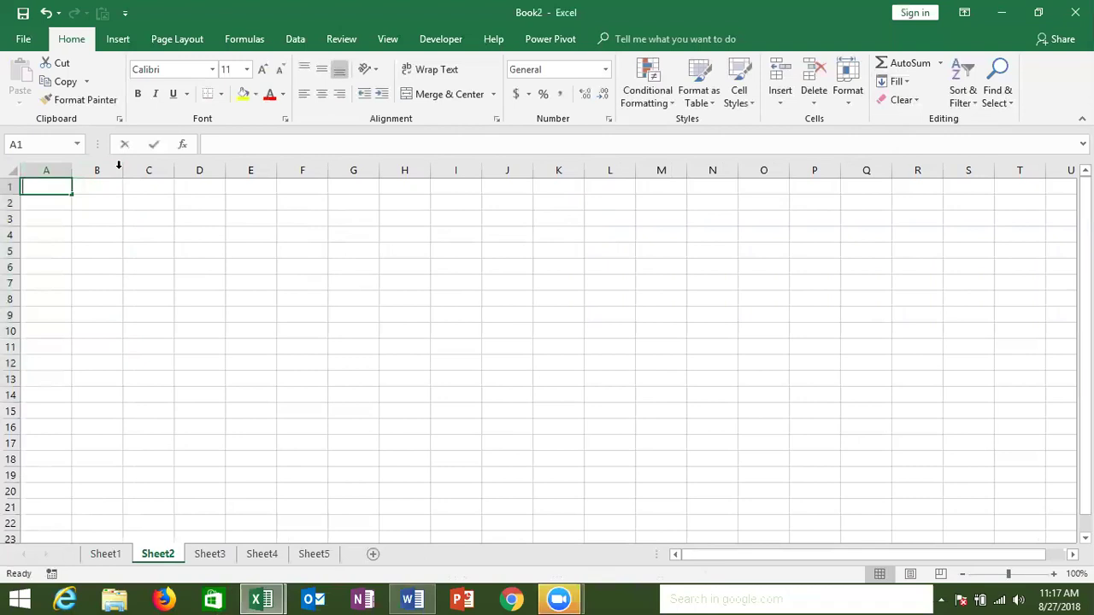
{"action": "type", "text": "Puja"}
{"action": "key", "text": "Return"}
{"action": "key", "text": "Up"}
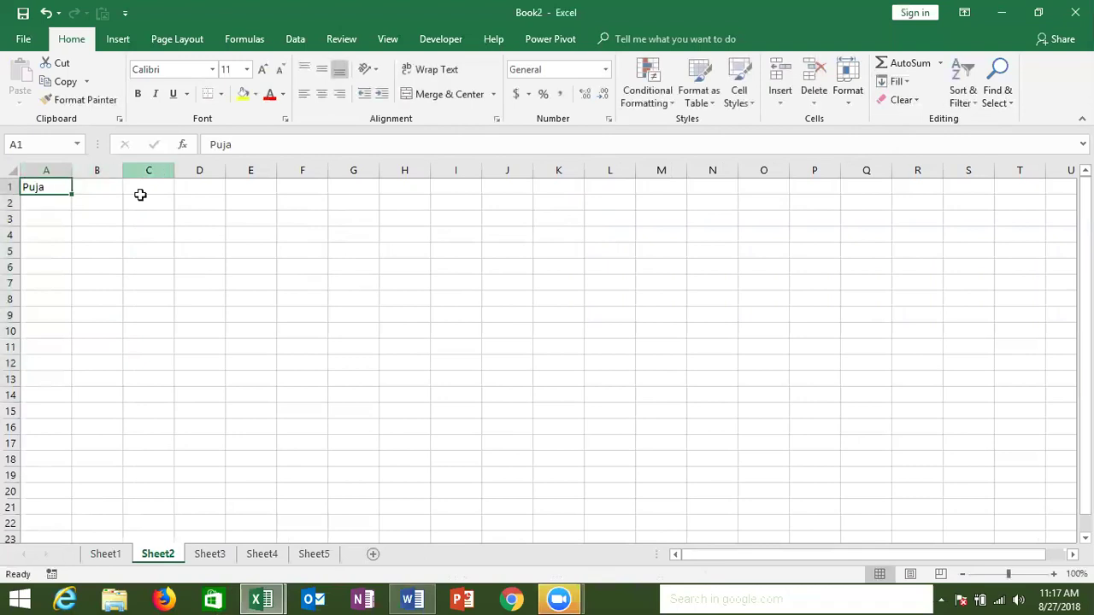
{"action": "left_click_drag", "start_coordinate": [72, 195], "coordinate": [66, 347]}
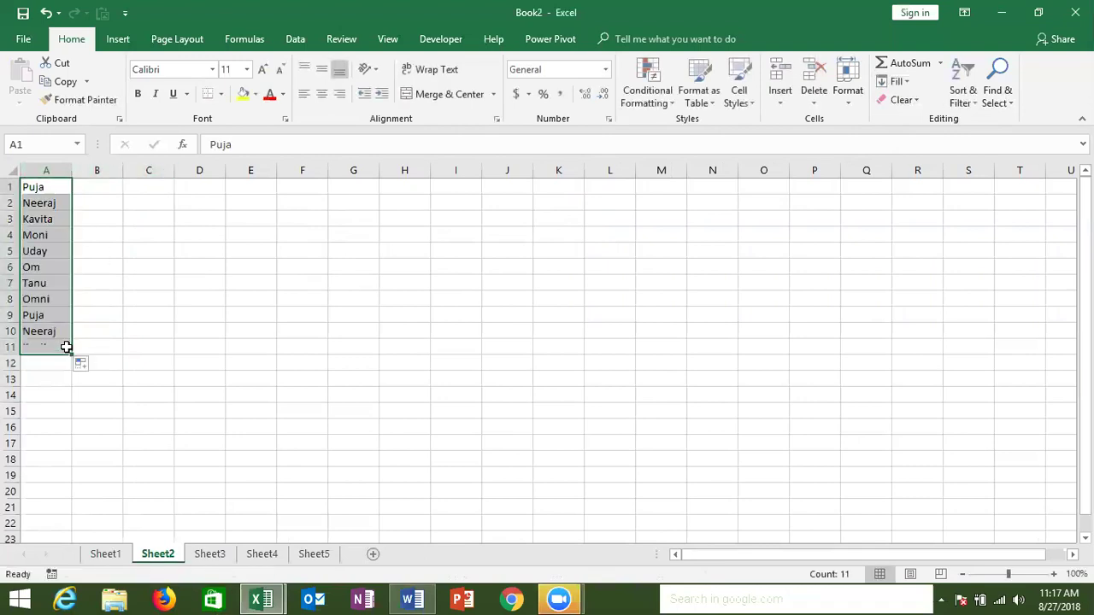
Abandon a comma-separated name entry in B1 and widen column A
{"action": "left_click", "coordinate": [113, 187]}
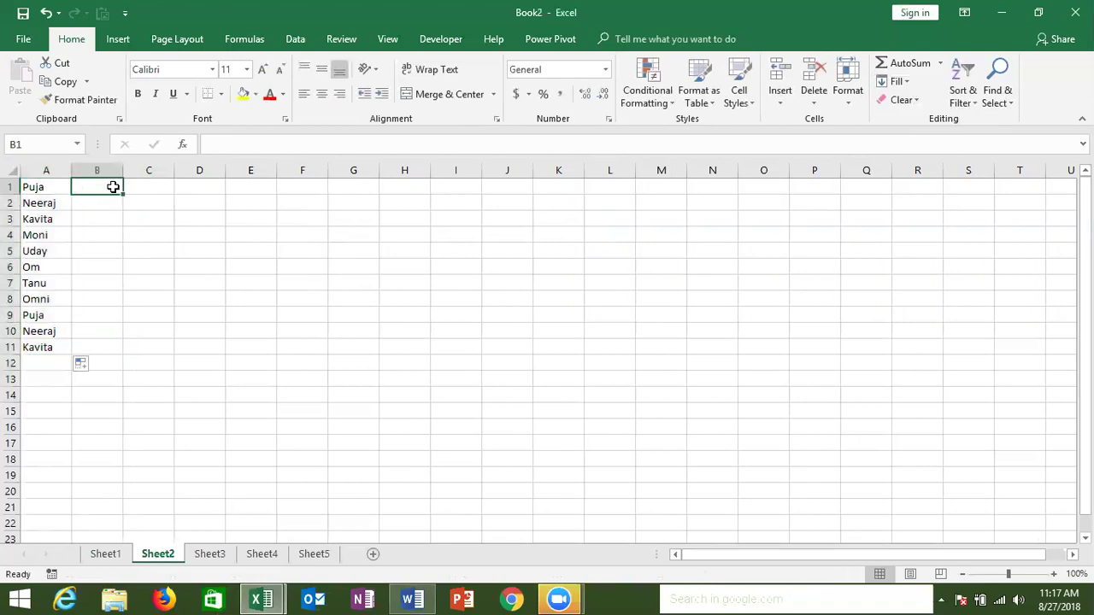
{"action": "type", "text": "Jan"}
{"action": "key", "text": "BackSpace"}
{"action": "key", "text": "BackSpace"}
{"action": "key", "text": "BackSpace"}
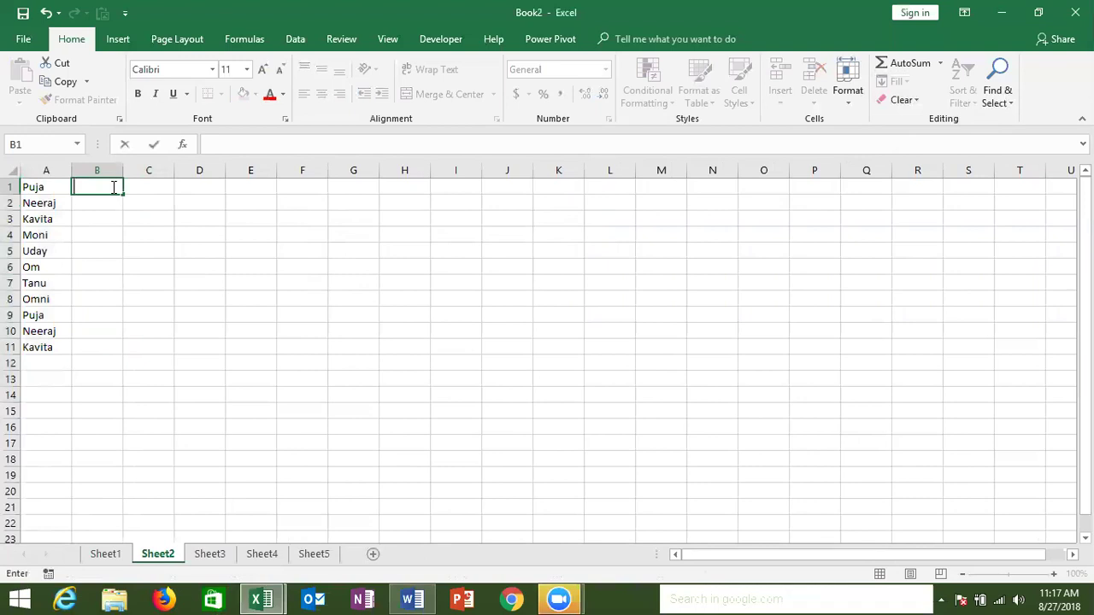
{"action": "type", "text": "Puja"}
{"action": "type", "text": ",Neeraj,"}
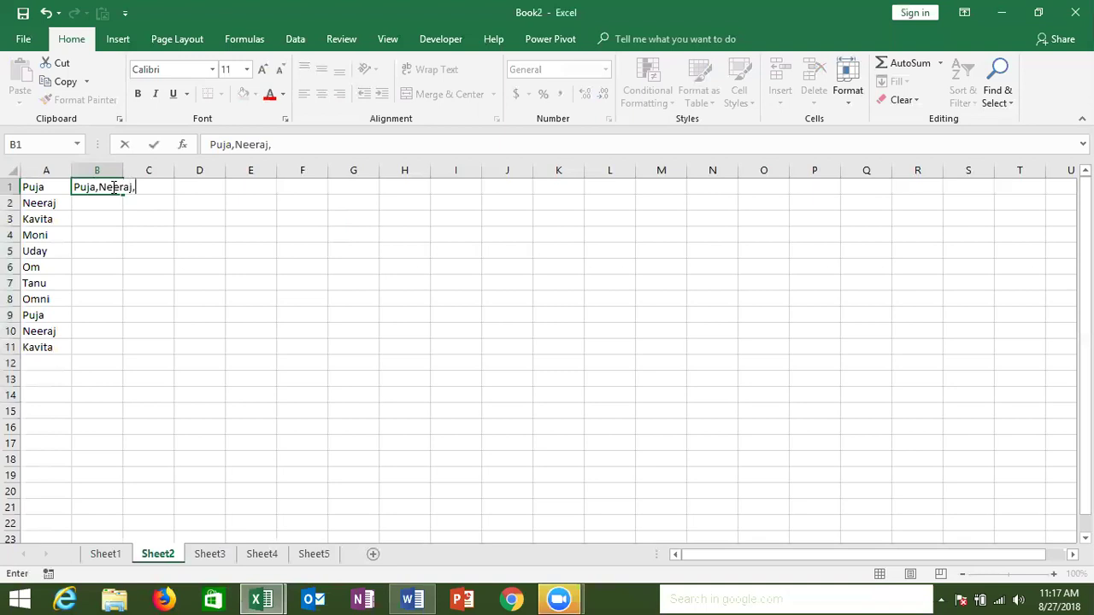
{"action": "type", "text": "Kavita,Uday"}
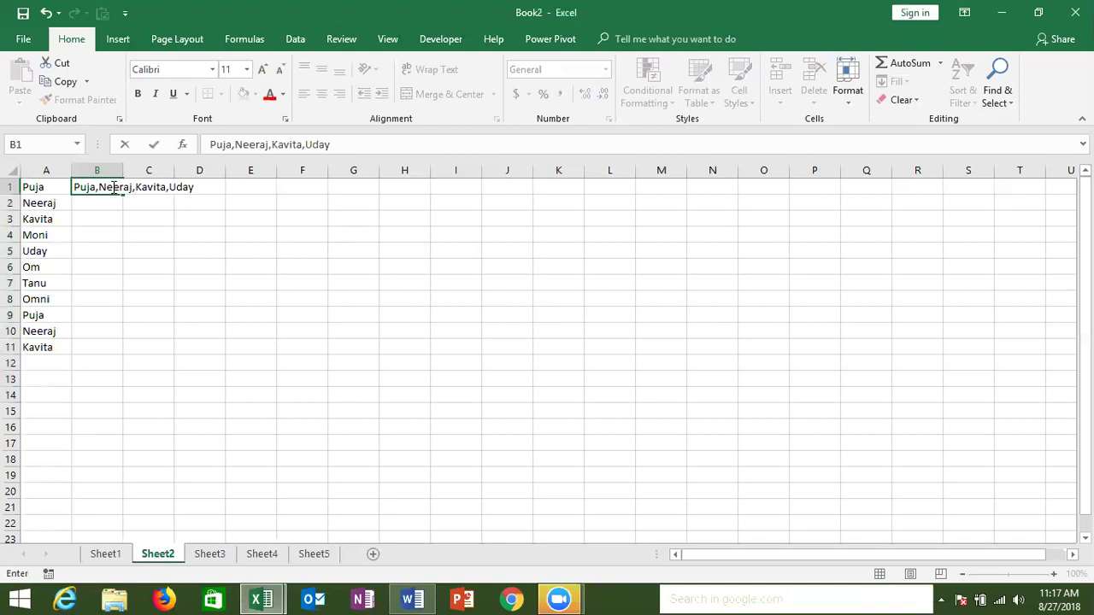
{"action": "key", "text": "Escape"}
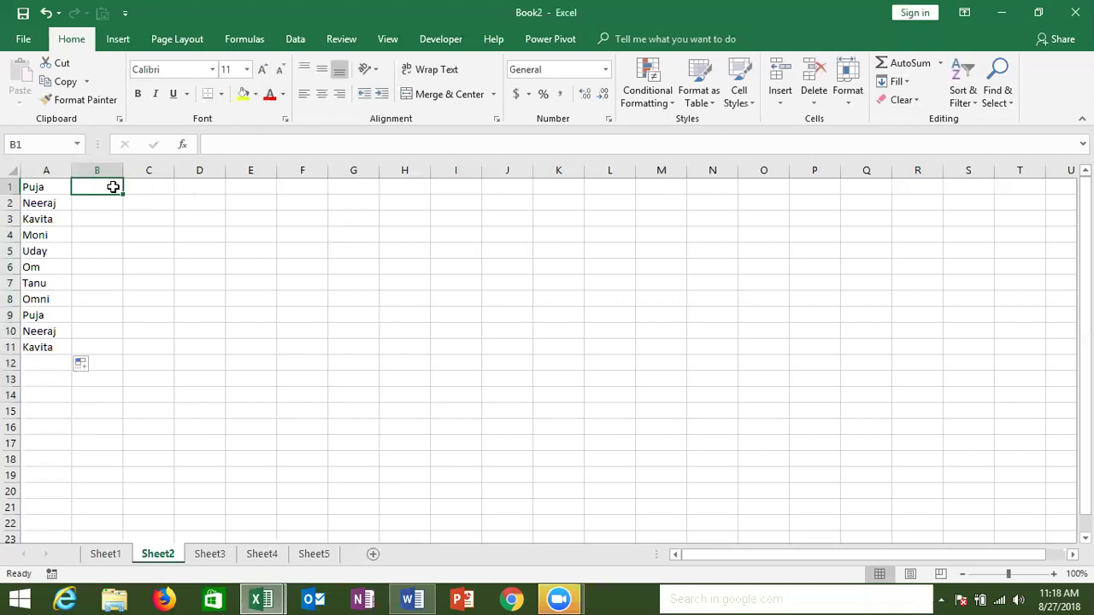
{"action": "mouse_move", "coordinate": [72, 170]}
{"action": "left_mouse_down"}
{"action": "mouse_move", "coordinate": [253, 176]}
{"action": "mouse_move", "coordinate": [233, 344]}
{"action": "left_mouse_up"}
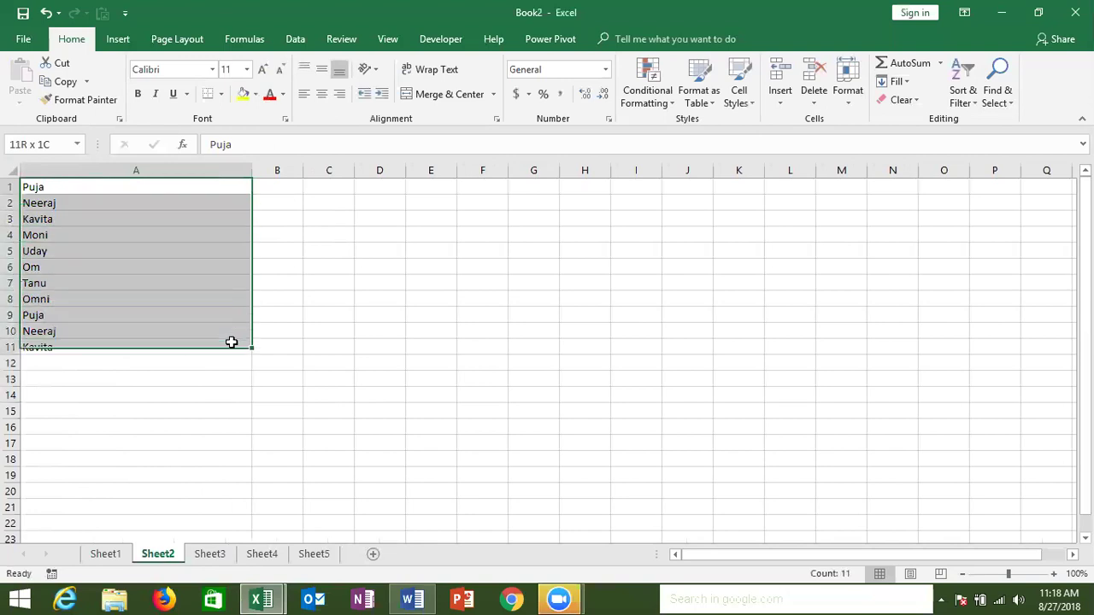
Justify the names, widen column A to 80, and Justify them into A1
{"action": "left_click", "coordinate": [897, 82]}
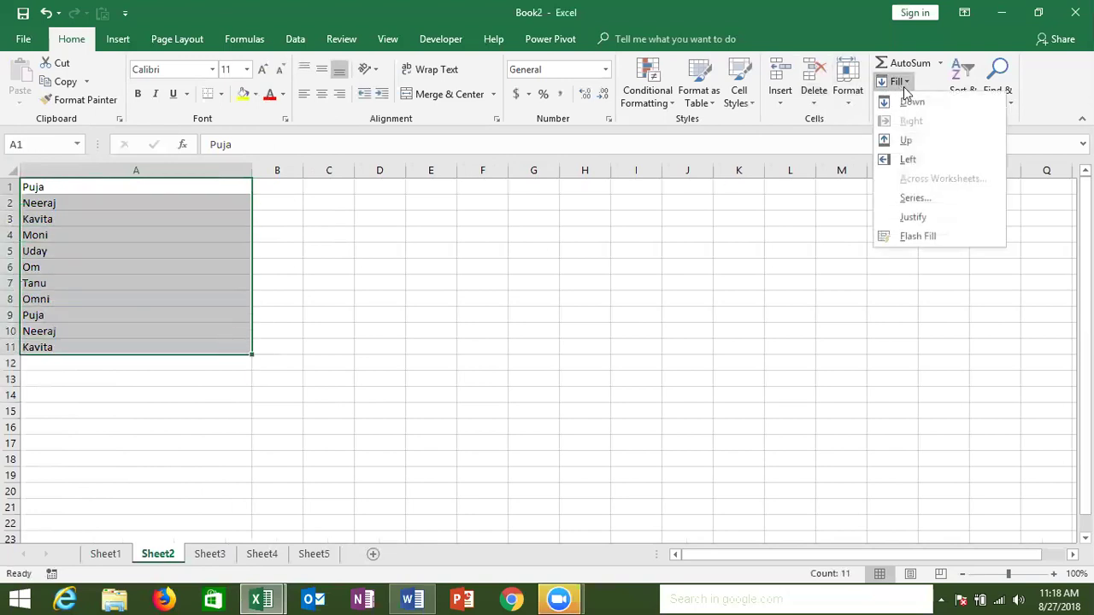
{"action": "left_click", "coordinate": [913, 217]}
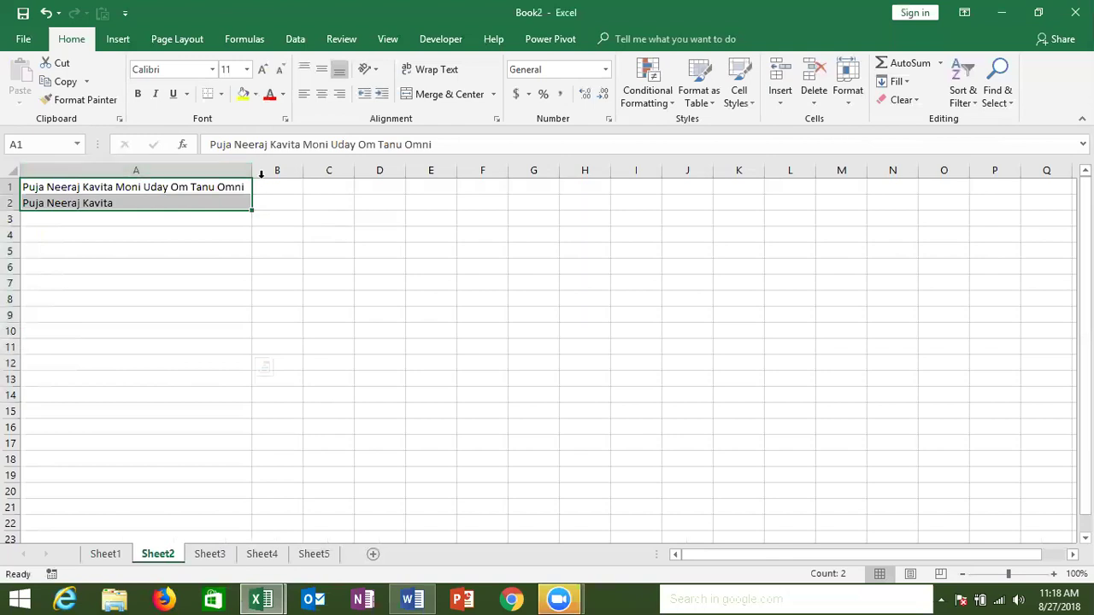
{"action": "left_click_drag", "start_coordinate": [252, 170], "coordinate": [472, 179]}
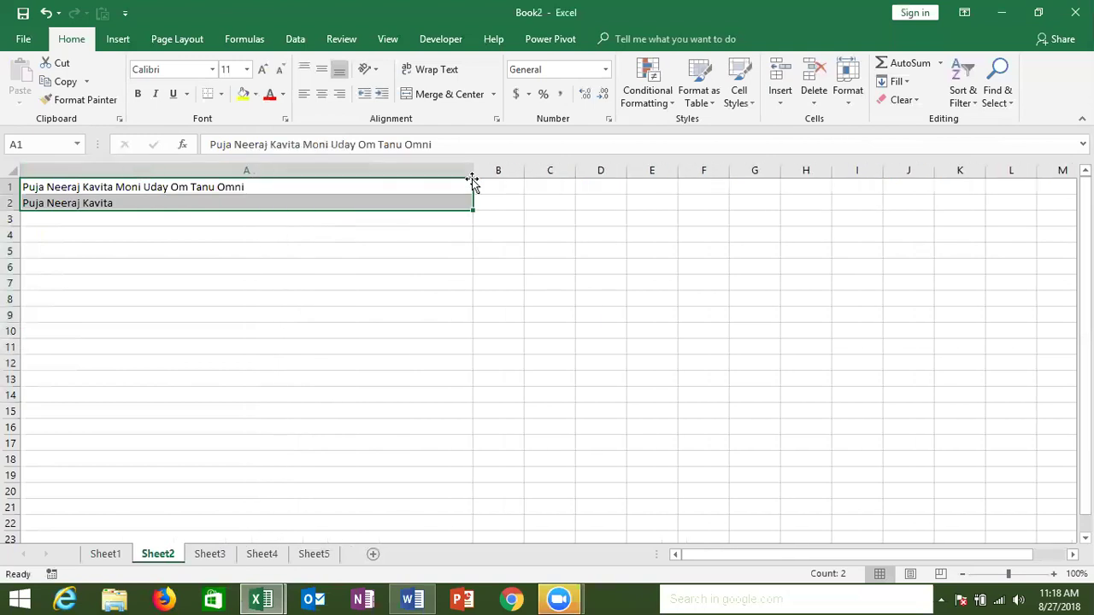
{"action": "left_click", "coordinate": [891, 88]}
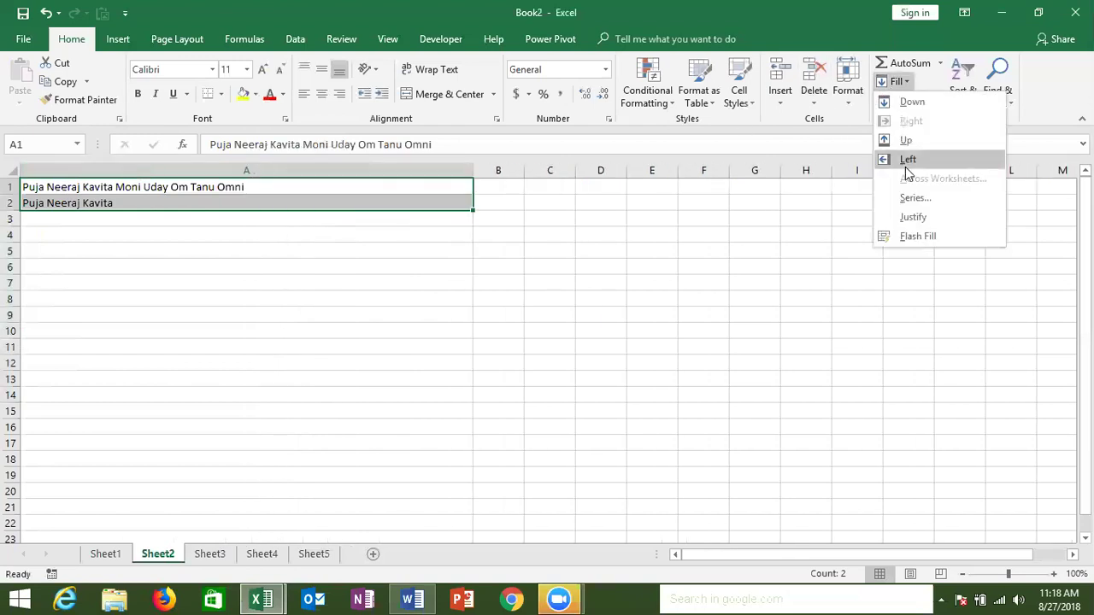
{"action": "left_click", "coordinate": [910, 223]}
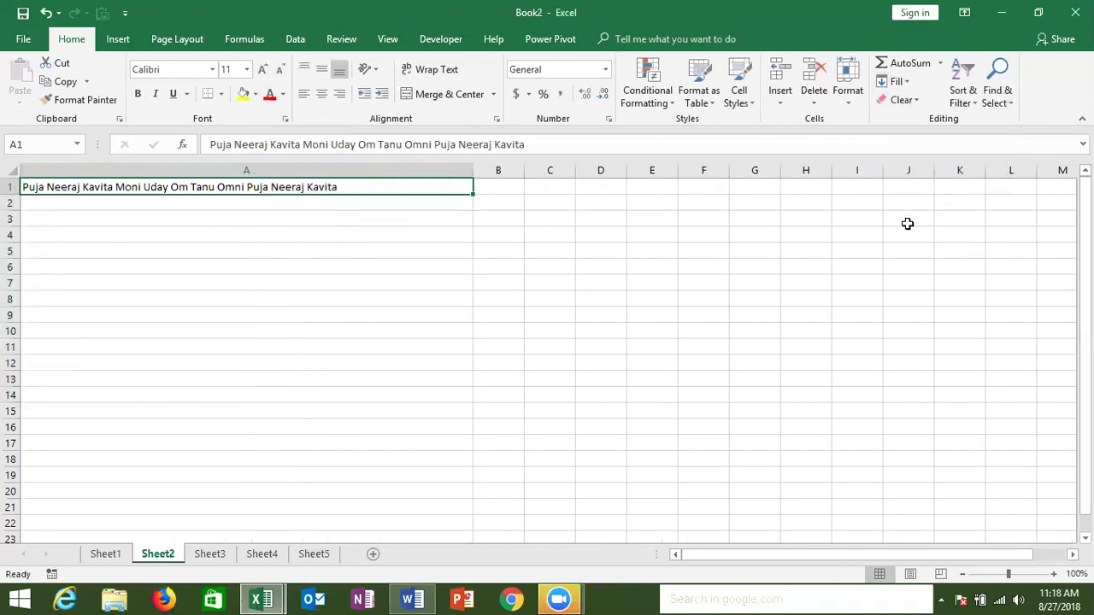
Narrow column A to 4.43 and Justify, letting the text extend below the range
{"action": "left_click_drag", "start_coordinate": [473, 170], "coordinate": [39, 202]}
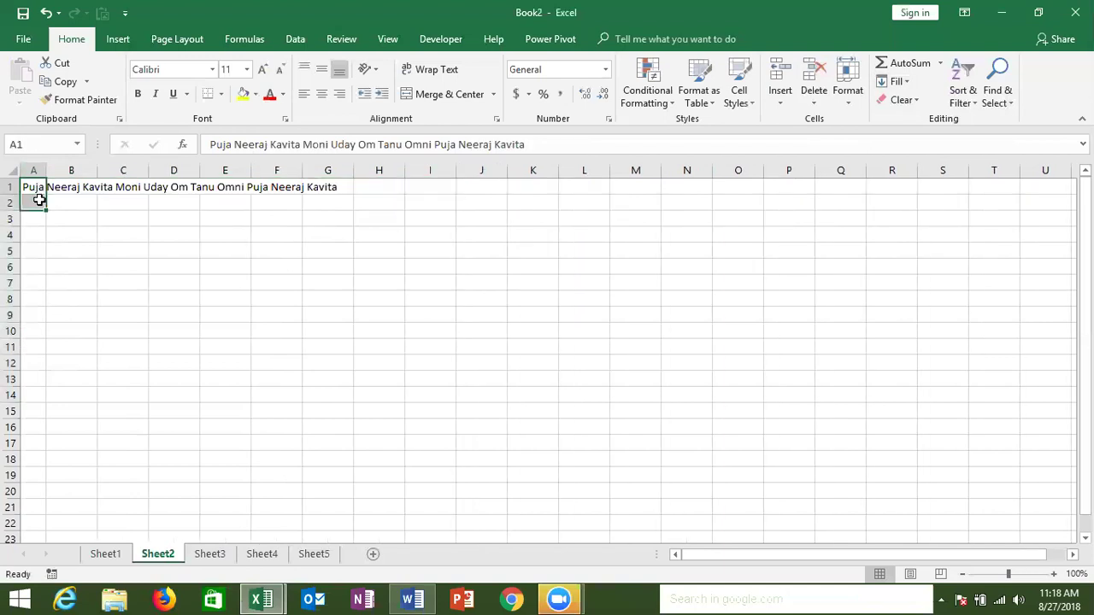
{"action": "left_click", "coordinate": [902, 82]}
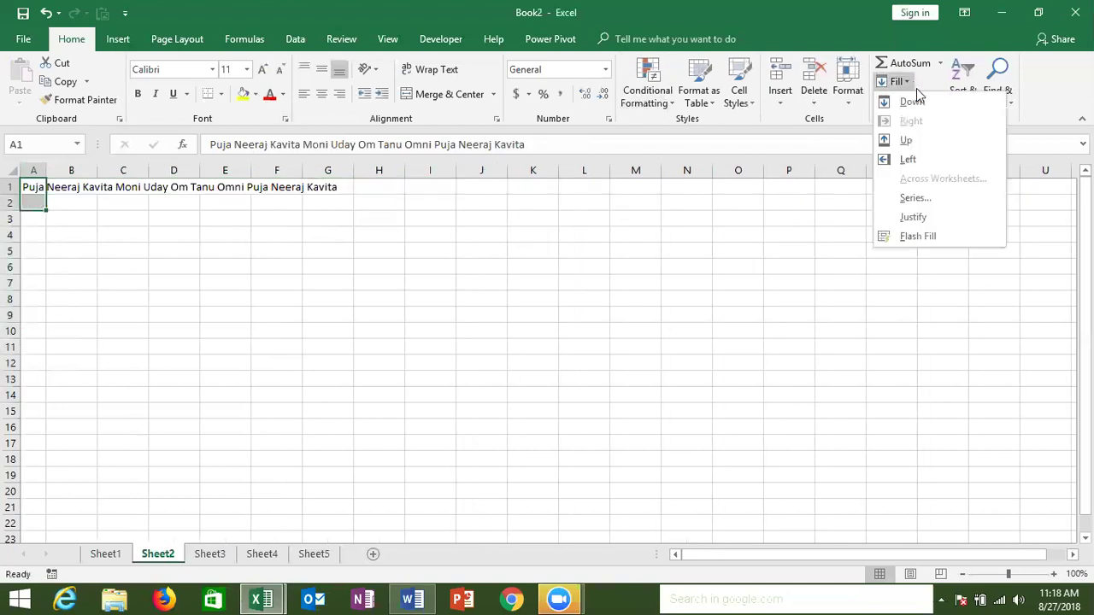
{"action": "left_click", "coordinate": [939, 214]}
{"action": "left_click", "coordinate": [523, 349]}
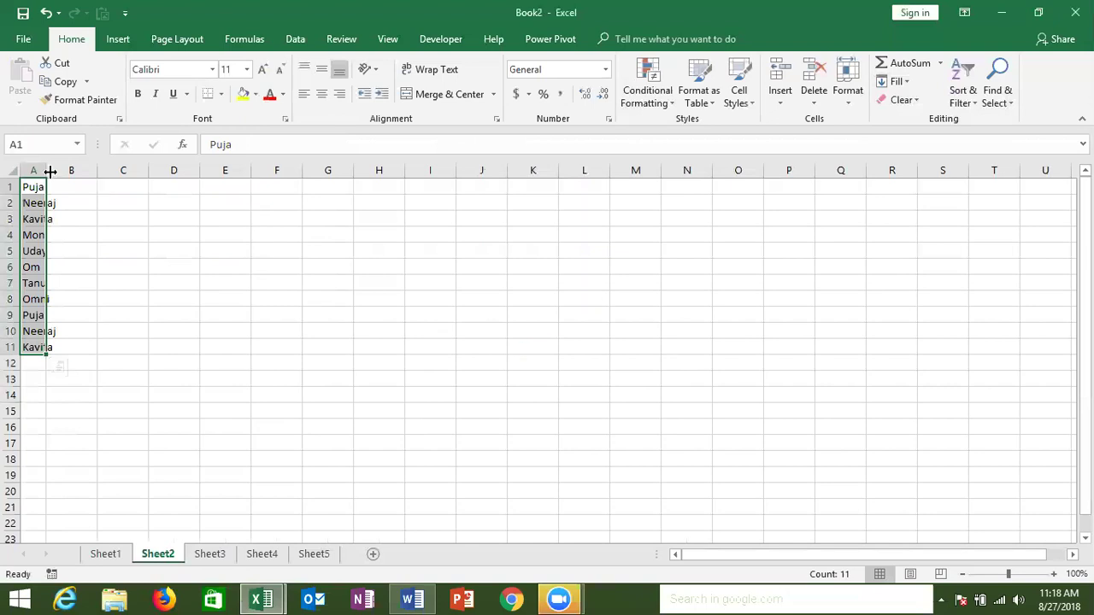
Widen column A again and Justify the names into one line in A1
{"action": "left_click_drag", "start_coordinate": [51, 171], "coordinate": [489, 183]}
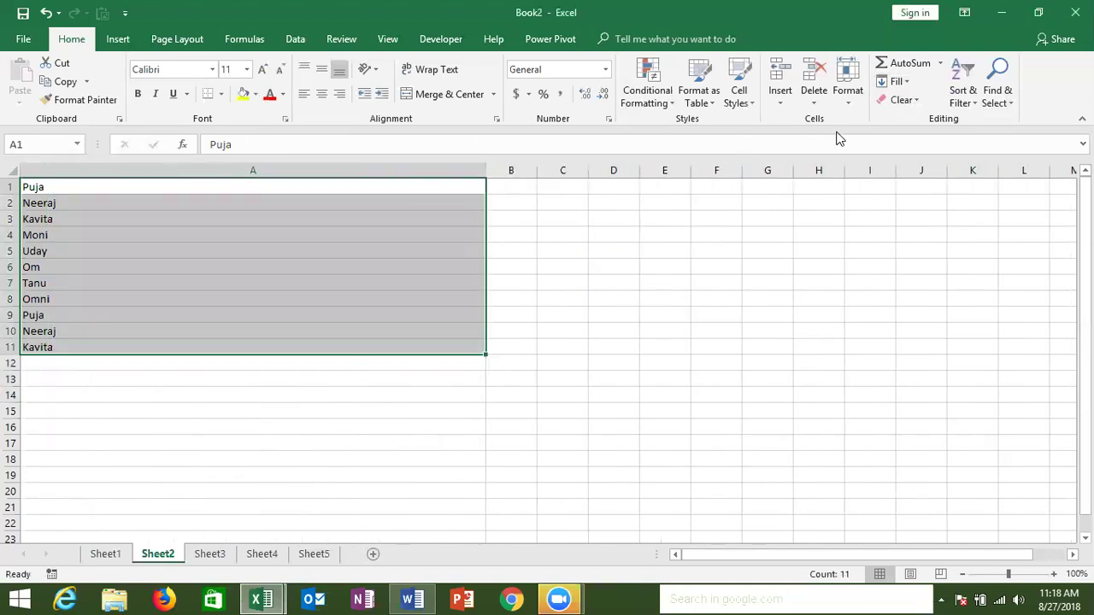
{"action": "left_click", "coordinate": [896, 81]}
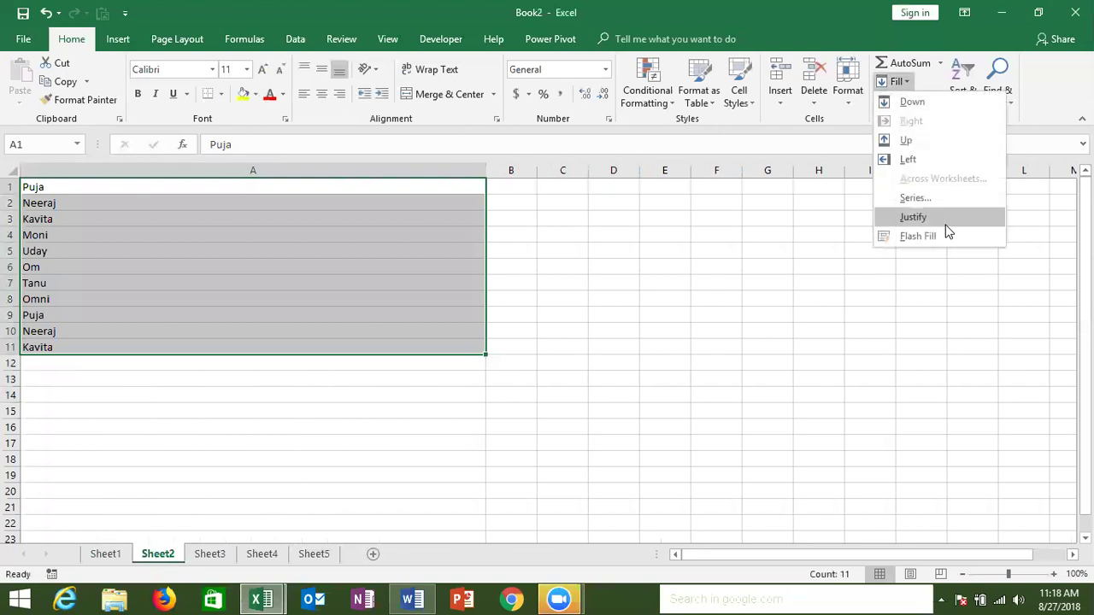
{"action": "left_click", "coordinate": [913, 217]}
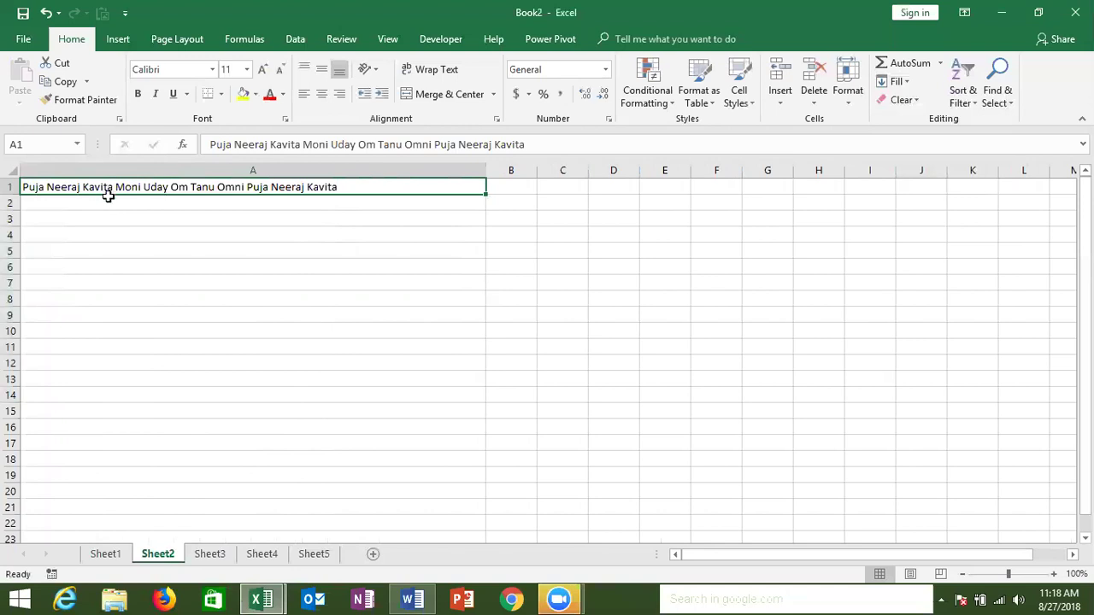
{"action": "left_click_drag", "start_coordinate": [106, 190], "coordinate": [104, 203]}
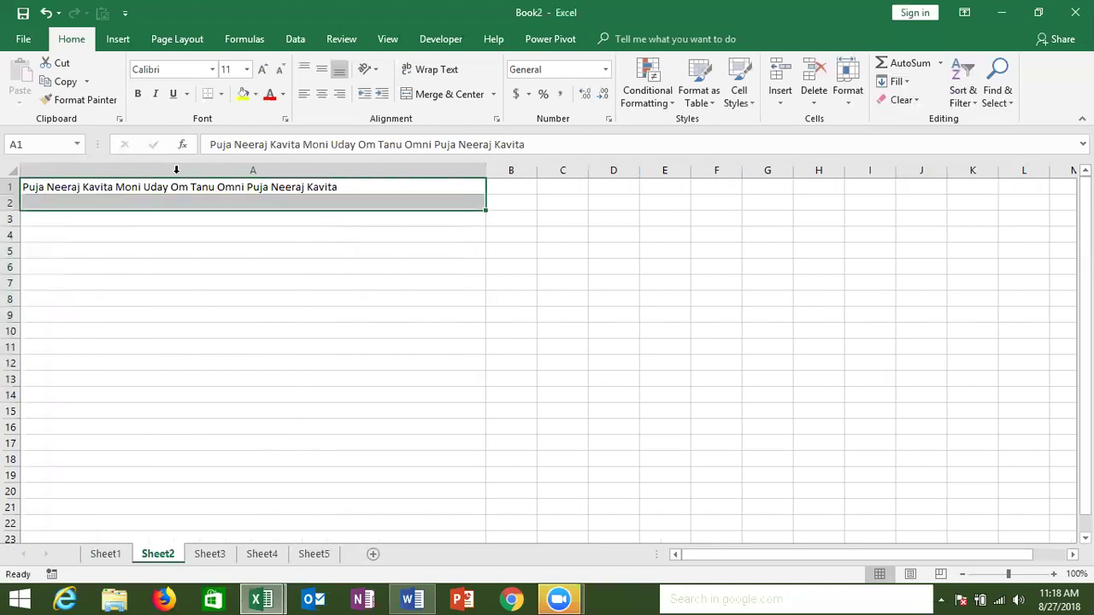
Replace every space in A1 with a comma via Replace All, then run Flash Fill
{"action": "left_click", "coordinate": [1006, 95]}
{"action": "left_click", "coordinate": [996, 139]}
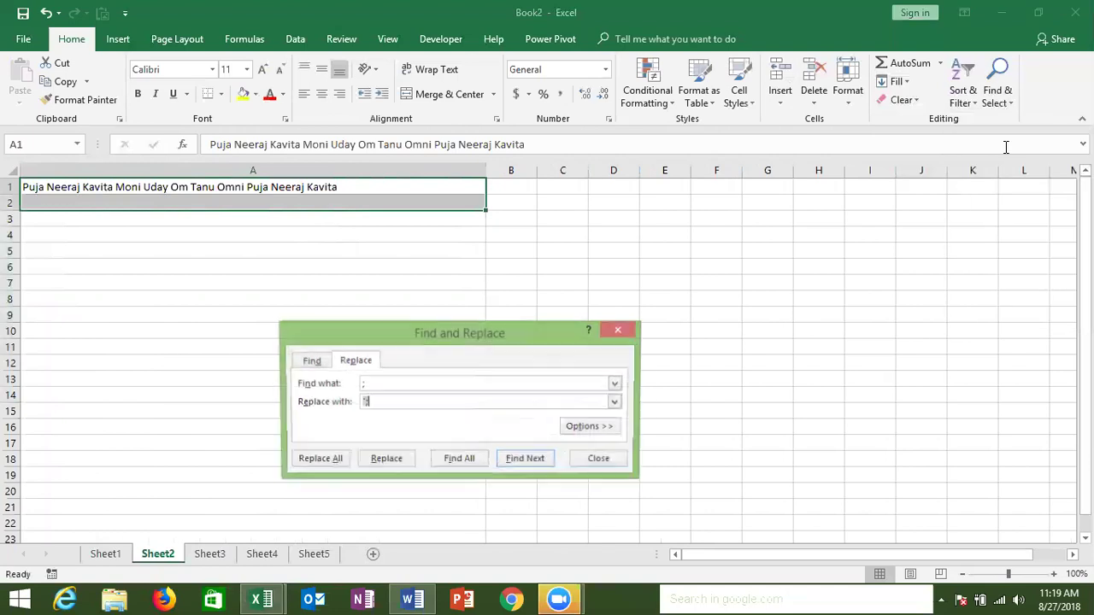
{"action": "left_click", "coordinate": [365, 384]}
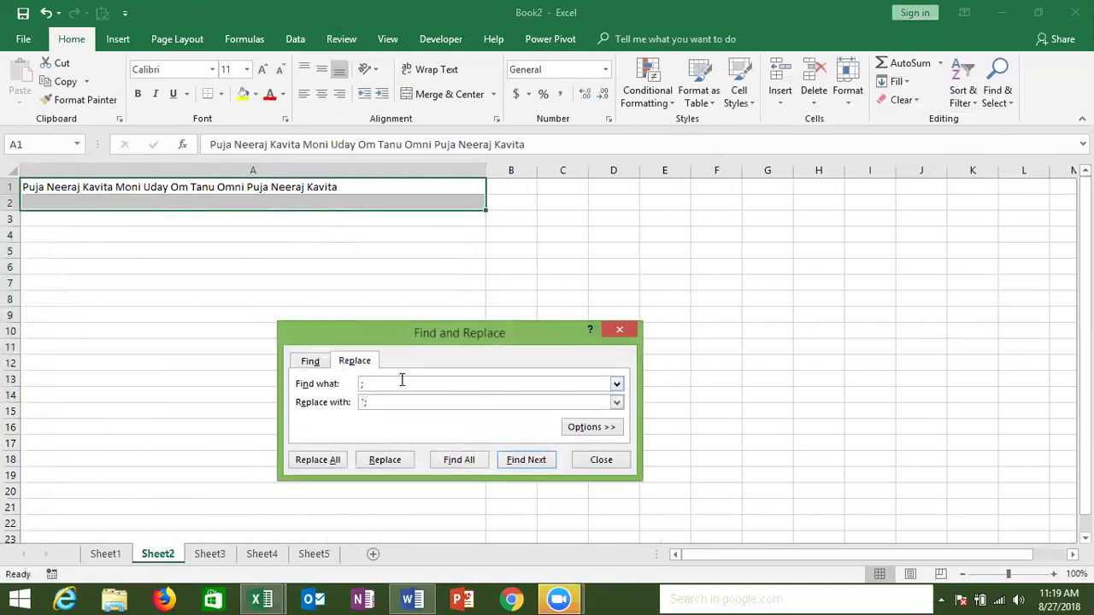
{"action": "left_click", "coordinate": [377, 402]}
{"action": "type", "text": ","}
{"action": "left_click", "coordinate": [332, 462]}
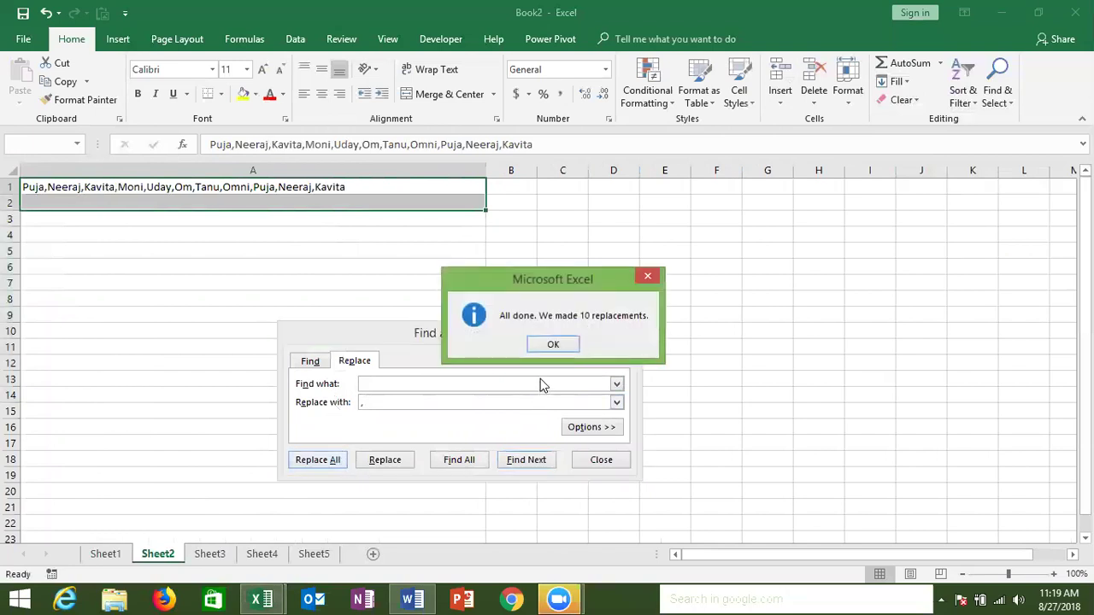
{"action": "left_click", "coordinate": [553, 343]}
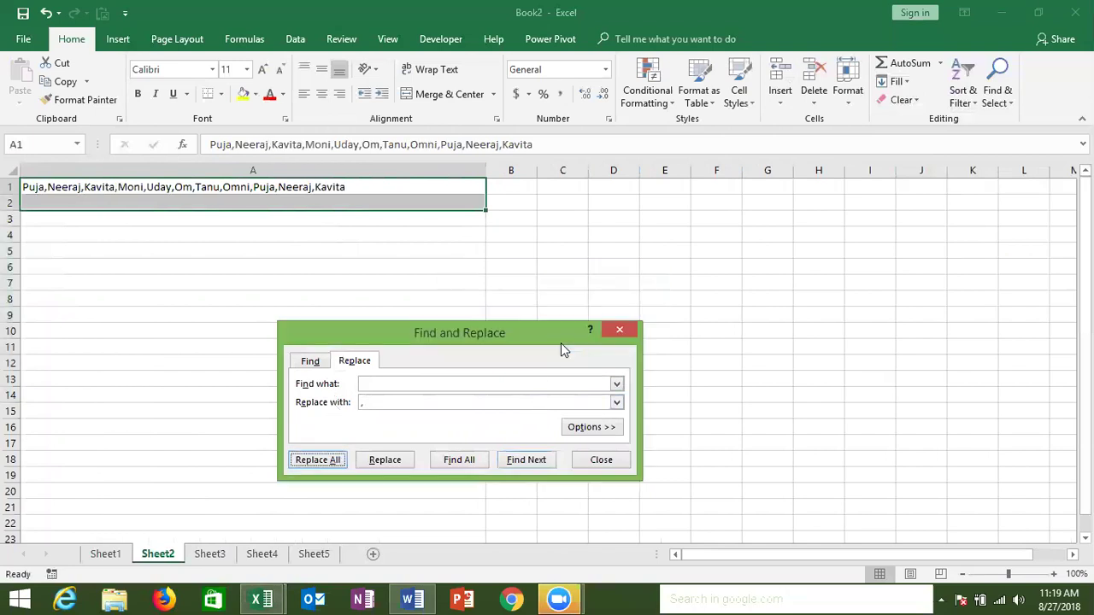
{"action": "left_click", "coordinate": [596, 460]}
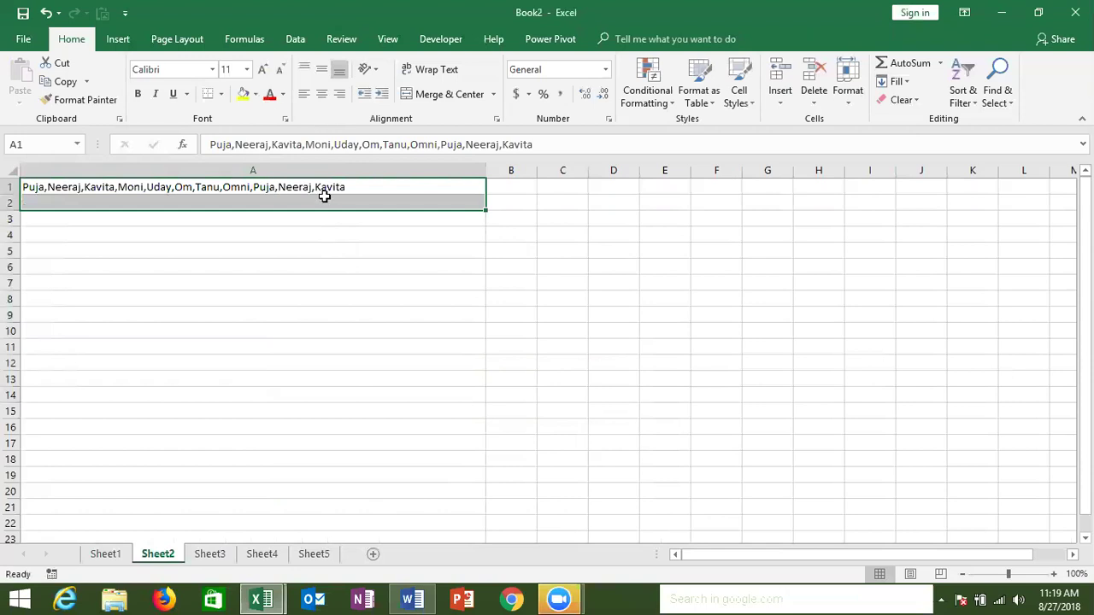
{"action": "left_click", "coordinate": [900, 84]}
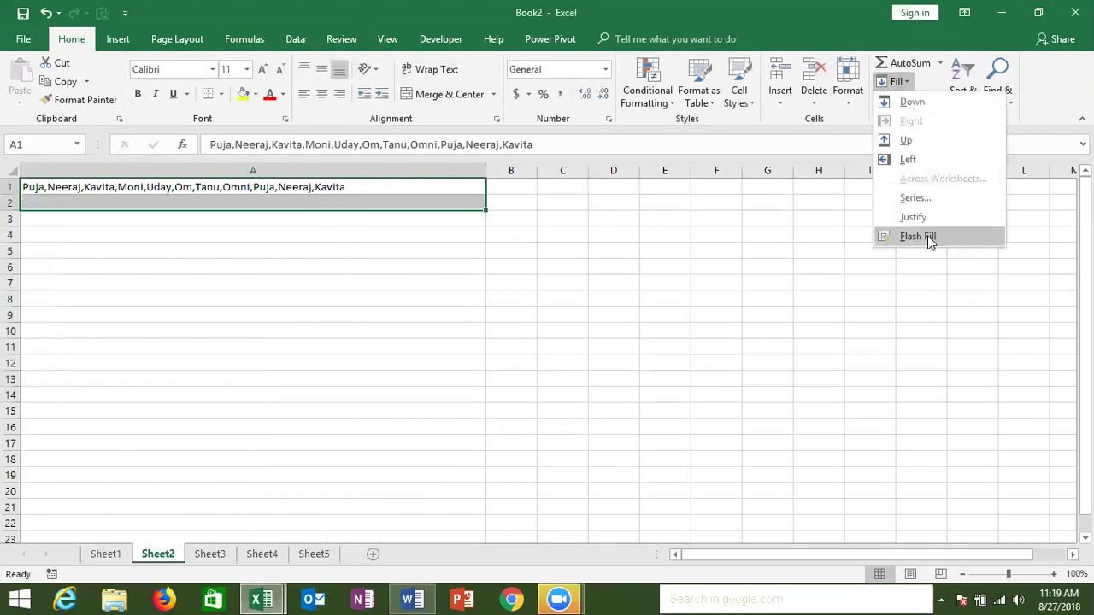
{"action": "left_click", "coordinate": [930, 242]}
On Sheet3, clear the Date and Time entries and delete columns A and B
{"action": "left_click", "coordinate": [224, 548]}
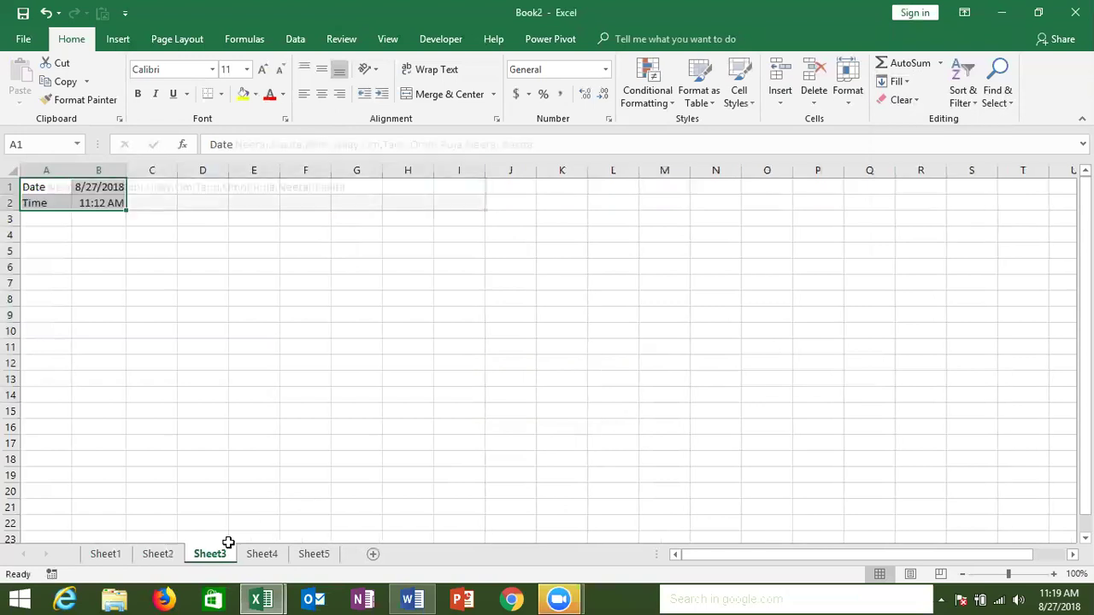
{"action": "key", "text": "Delete"}
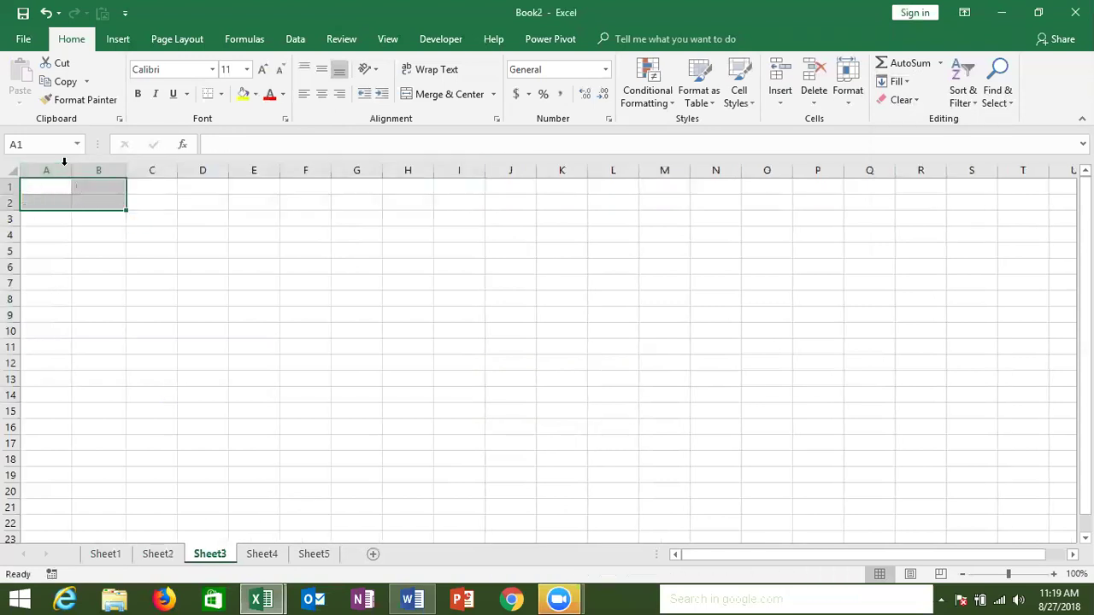
{"action": "left_click_drag", "start_coordinate": [77, 170], "coordinate": [85, 170]}
{"action": "key", "text": "ctrl+minus"}
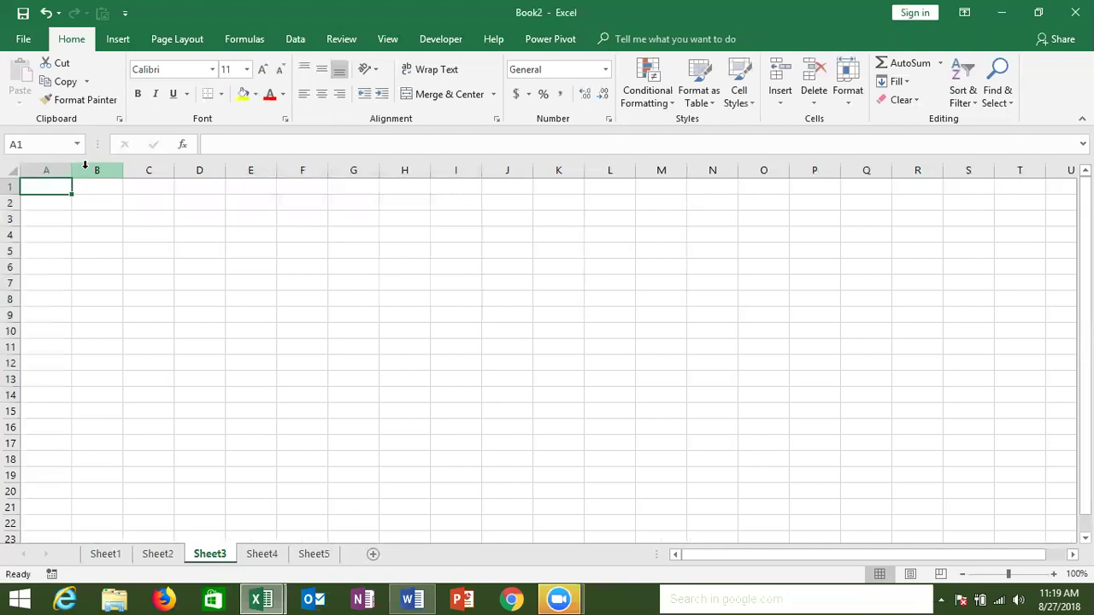
Type the Name heading in A1 and the first full name in A2
{"action": "key", "text": "Return"}
{"action": "key", "text": "Up"}
{"action": "type", "text": "Name"}
{"action": "key", "text": "Return"}
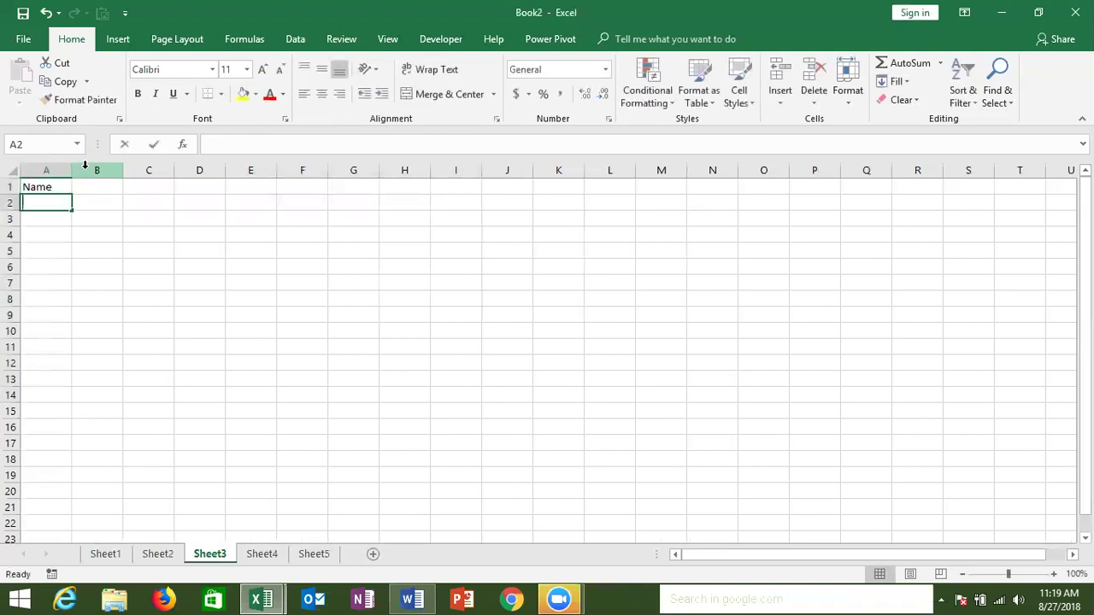
{"action": "type", "text": "Sujeet Kumar Singh"}
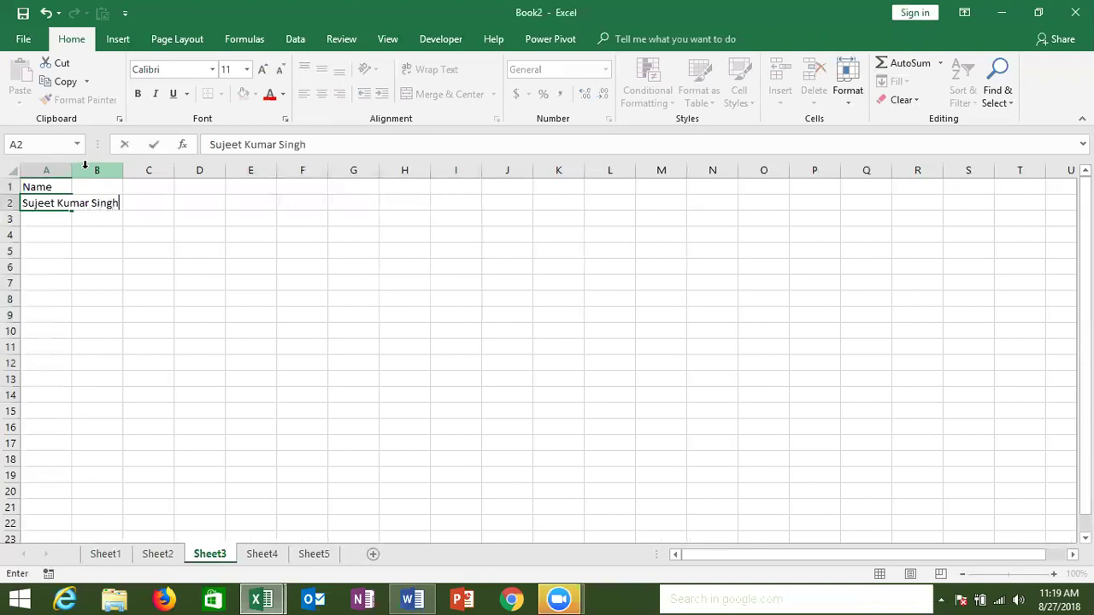
{"action": "key", "text": "Return"}
Enter the remaining four full names in A3:A6, correcting a typo in one
{"action": "type", "text": "Manisha K"}
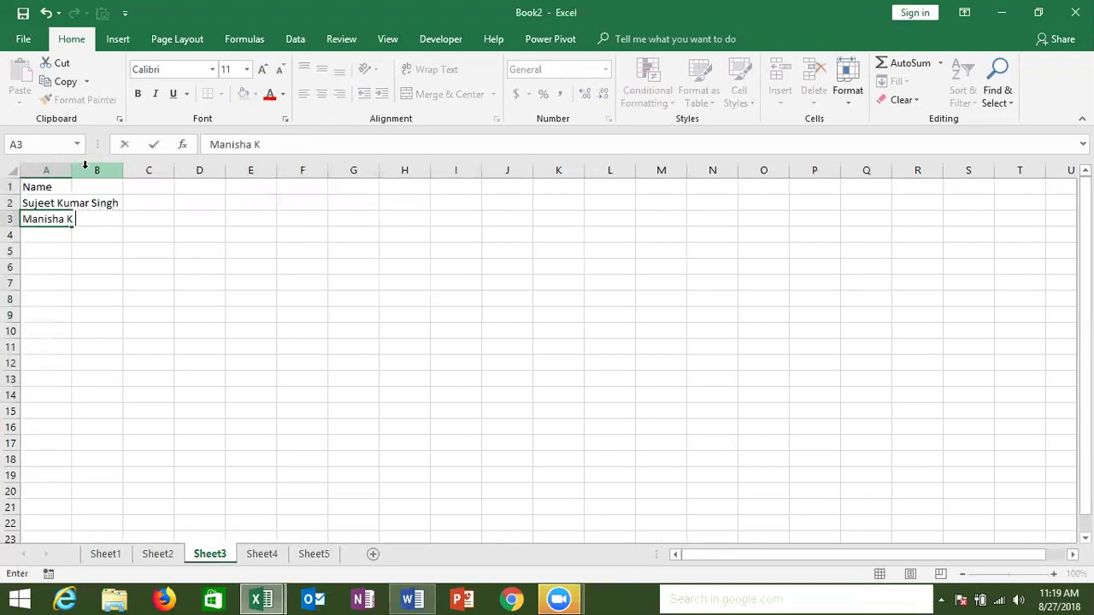
{"action": "type", "text": " Khan"}
{"action": "type", "text": "na"}
{"action": "key", "text": "Return"}
{"action": "type", "text": "Ravi Kum"}
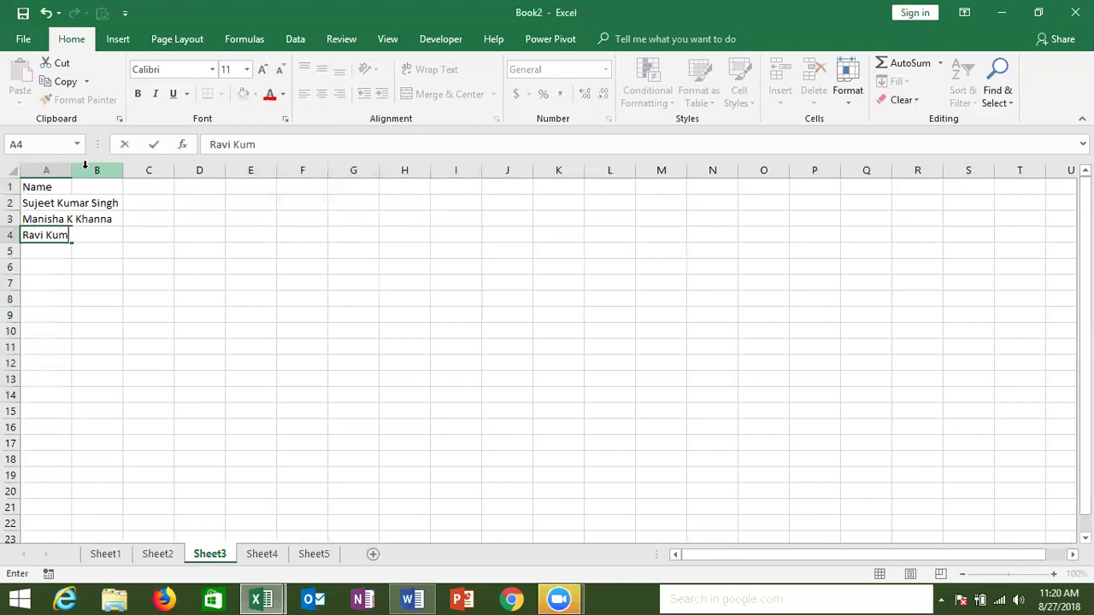
{"action": "type", "text": "ar"}
{"action": "key", "text": "Return"}
{"action": "type", "text": "Om Pr"}
{"action": "type", "text": "kas"}
{"action": "key", "text": "BackSpace"}
{"action": "key", "text": "BackSpace"}
{"action": "key", "text": "BackSpace"}
{"action": "type", "text": "akash"}
{"action": "key", "text": "Return"}
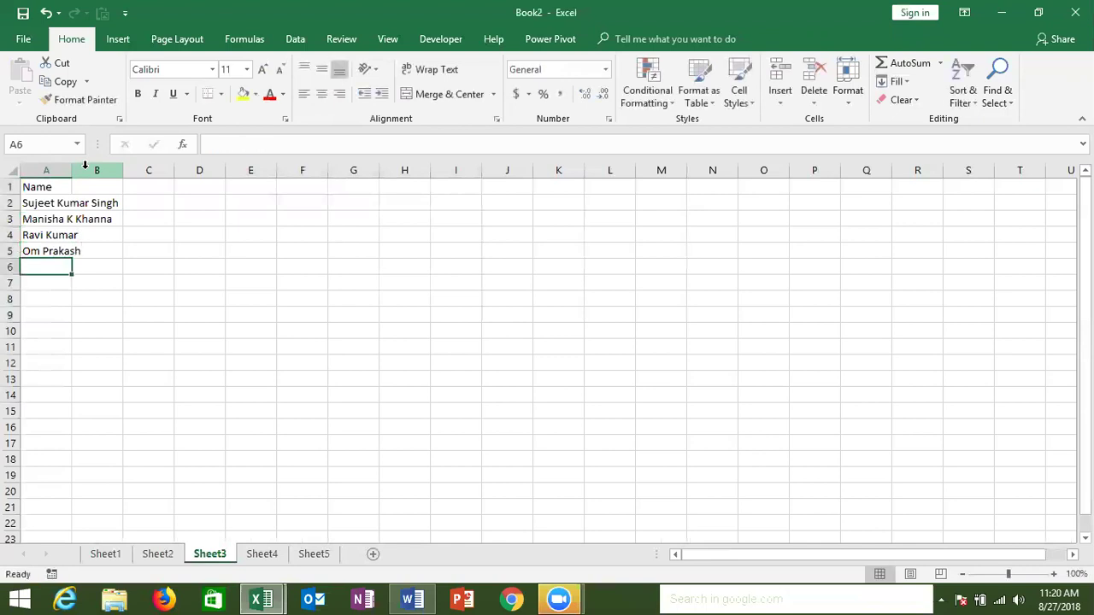
{"action": "type", "text": "Mohan"}
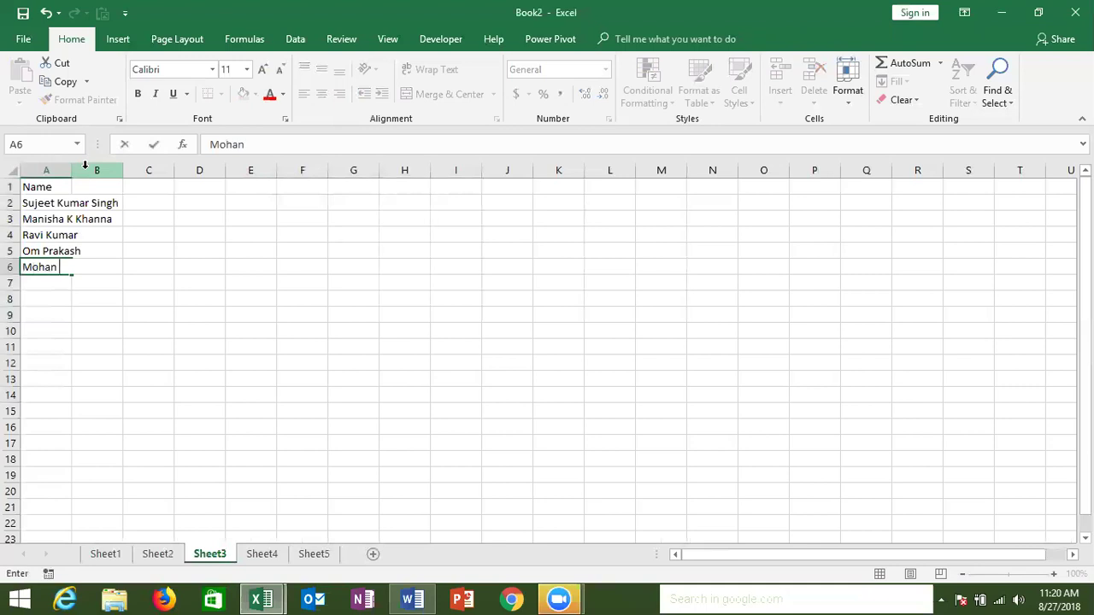
{"action": "type", "text": " Kant Dubey"}
{"action": "key", "text": "Return"}
AutoFit column A to the longest name
{"action": "double_click", "coordinate": [75, 171]}
{"action": "left_click", "coordinate": [79, 202]}
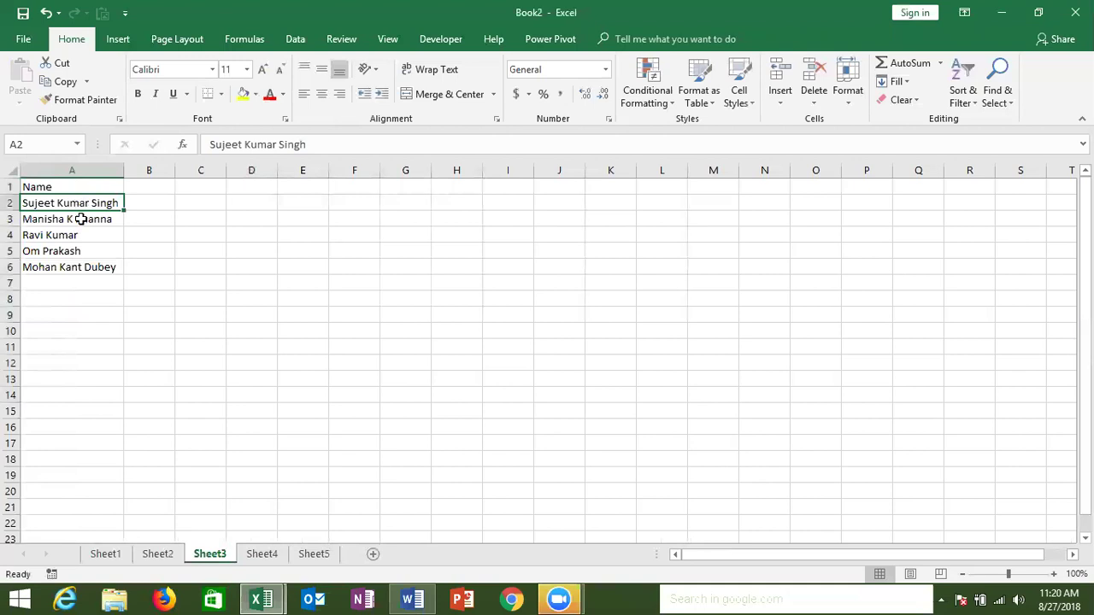
{"action": "left_click", "coordinate": [77, 232]}
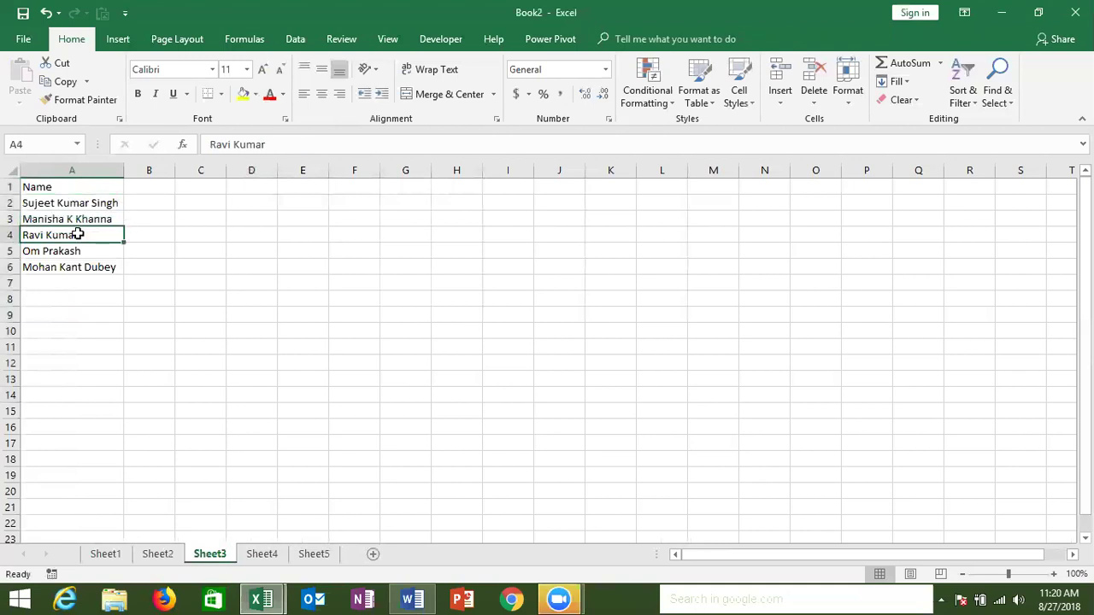
{"action": "left_click", "coordinate": [143, 194]}
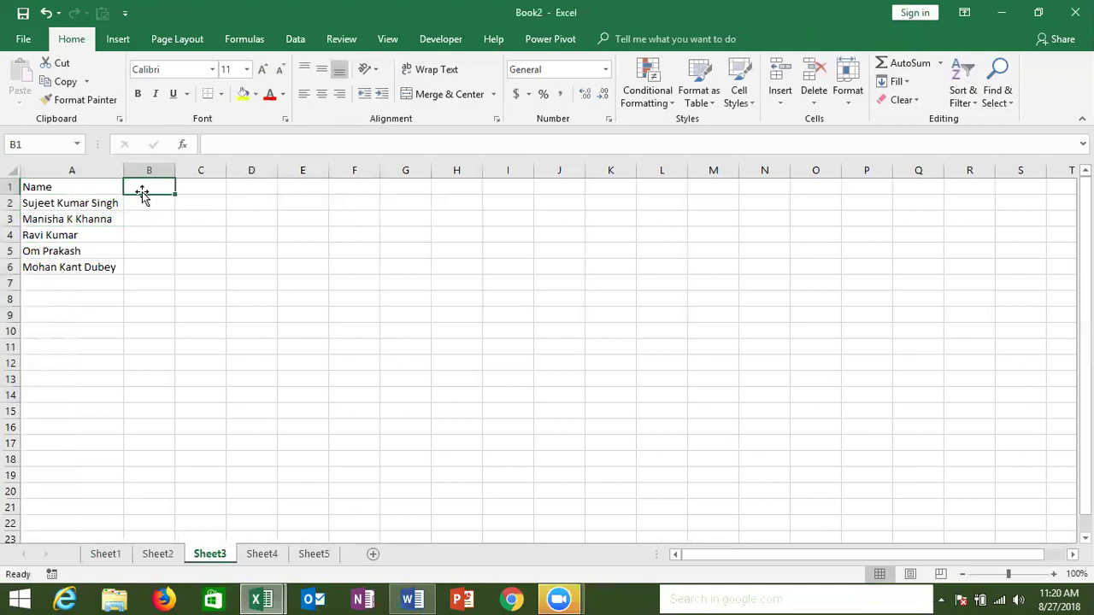
Add the headings F in B1 and L in C1
{"action": "type", "text": "F"}
{"action": "key", "text": "Tab"}
{"action": "type", "text": "L"}
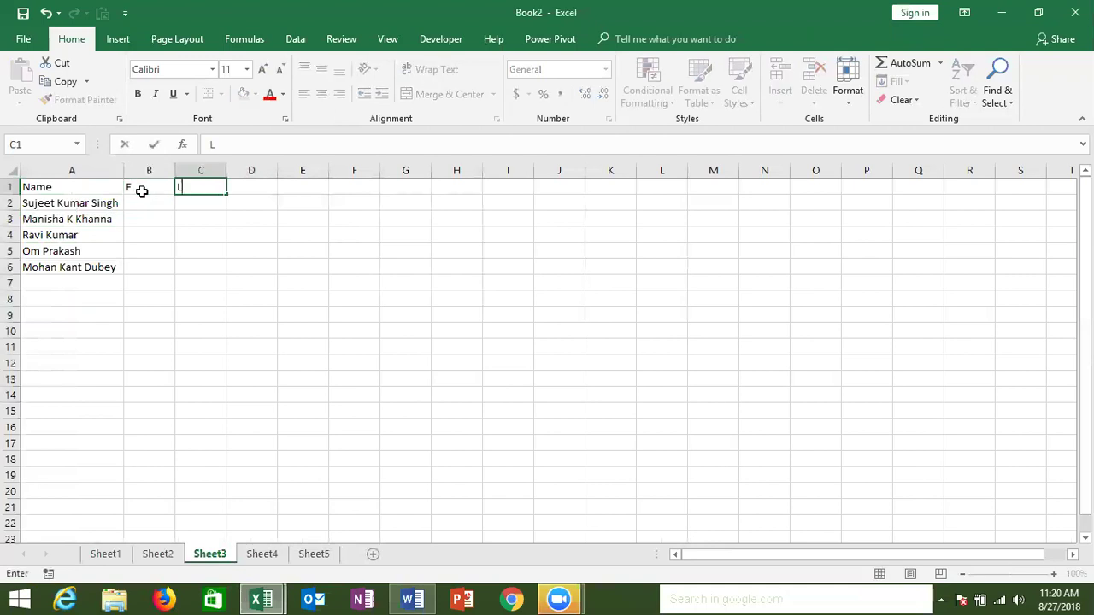
{"action": "key", "text": "Return"}
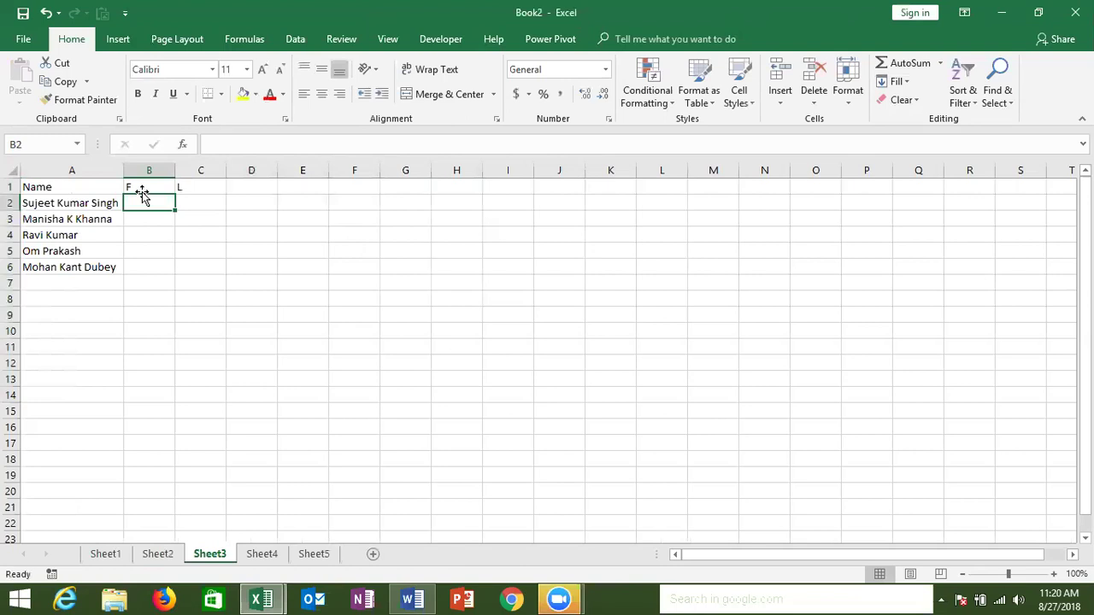
Type an example first name in B2 and Flash Fill first names into B3:B6
{"action": "type", "text": "Sujeet"}
{"action": "key", "text": "ctrl+Return"}
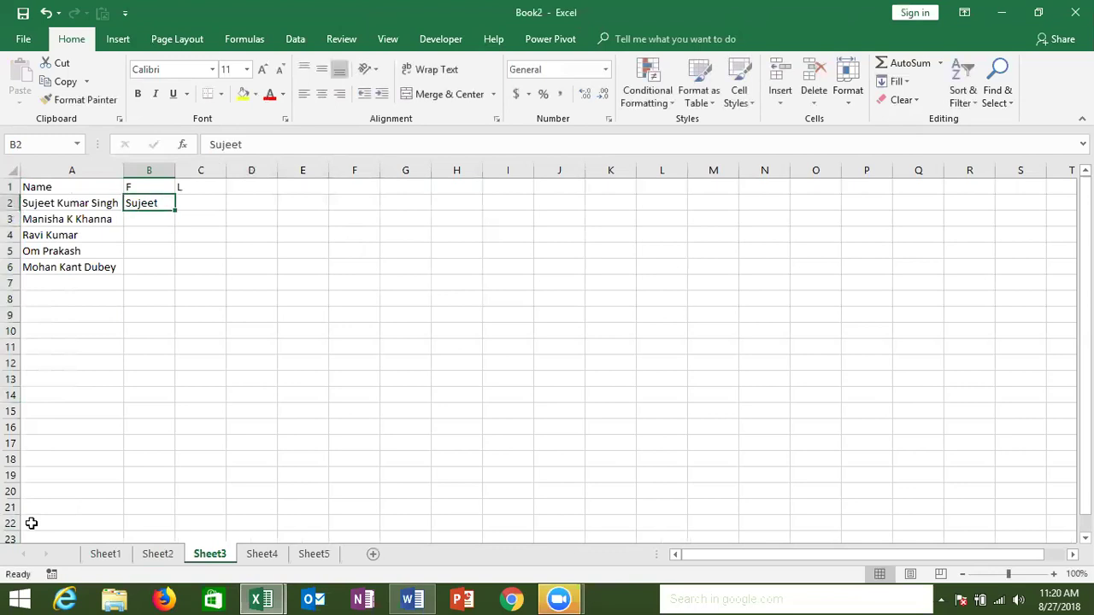
{"action": "left_click", "coordinate": [908, 89]}
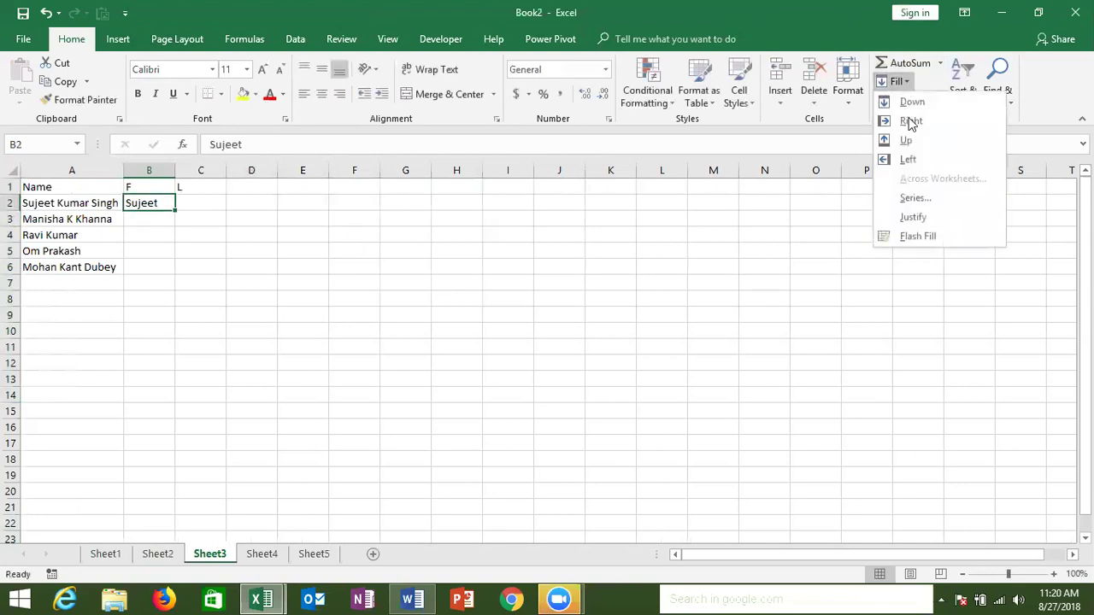
{"action": "left_click", "coordinate": [942, 232]}
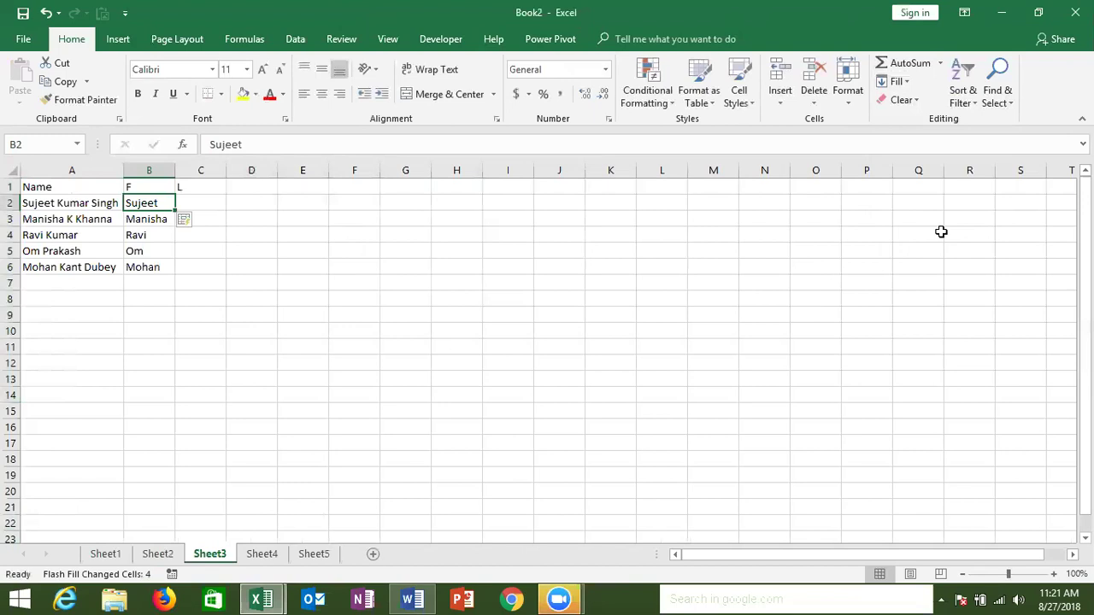
{"action": "left_click", "coordinate": [194, 199]}
Enter an example surname in C2 and Flash Fill the remaining surnames into C3:C6
{"action": "type", "text": "Singh"}
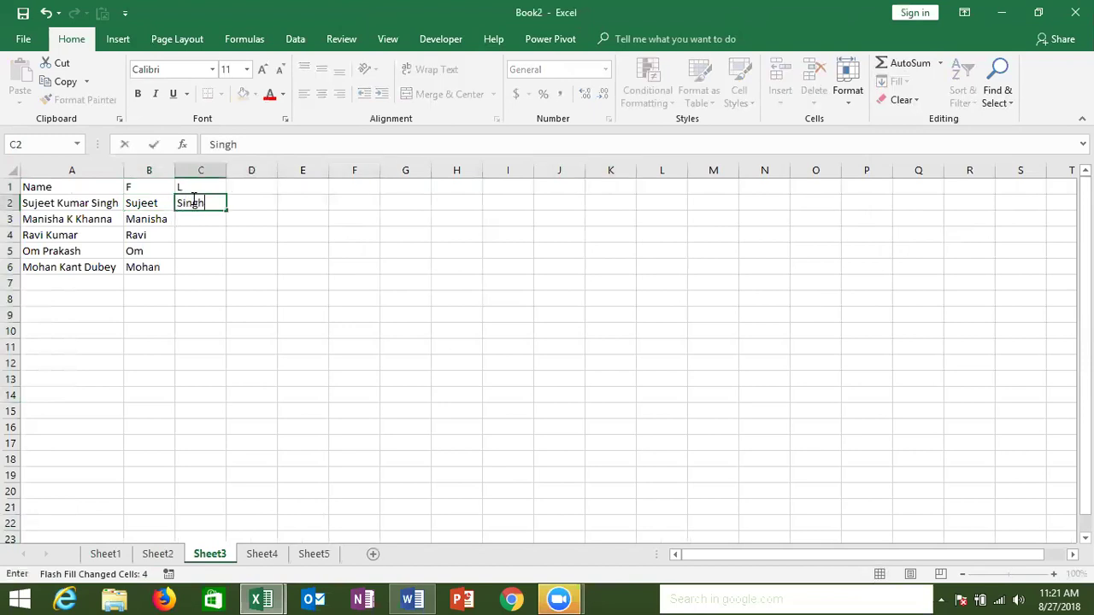
{"action": "key", "text": "Return"}
{"action": "left_click", "coordinate": [192, 200]}
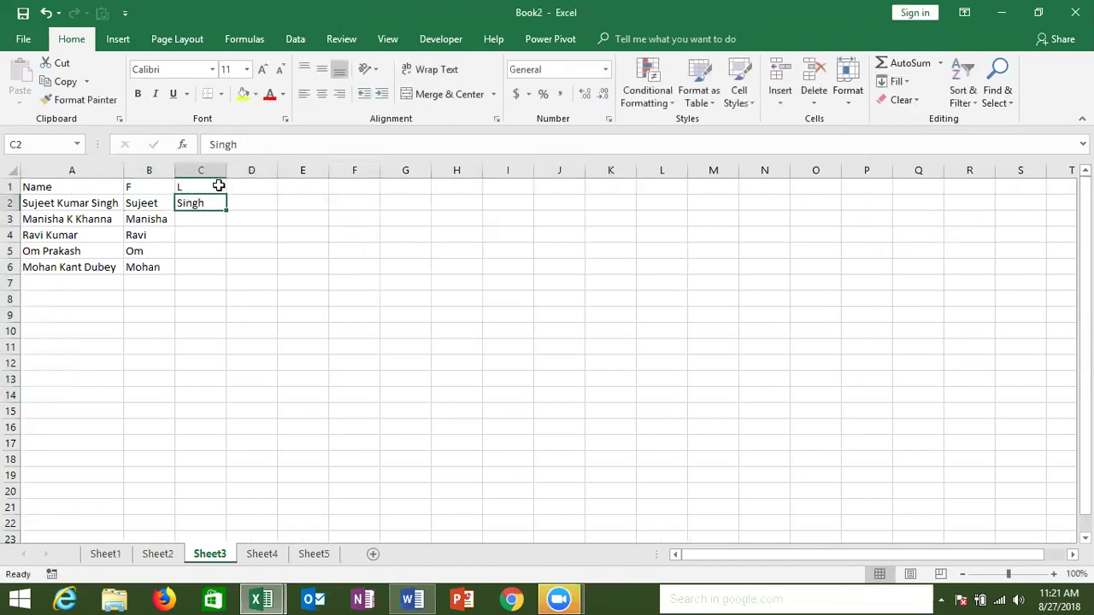
{"action": "left_click", "coordinate": [895, 82]}
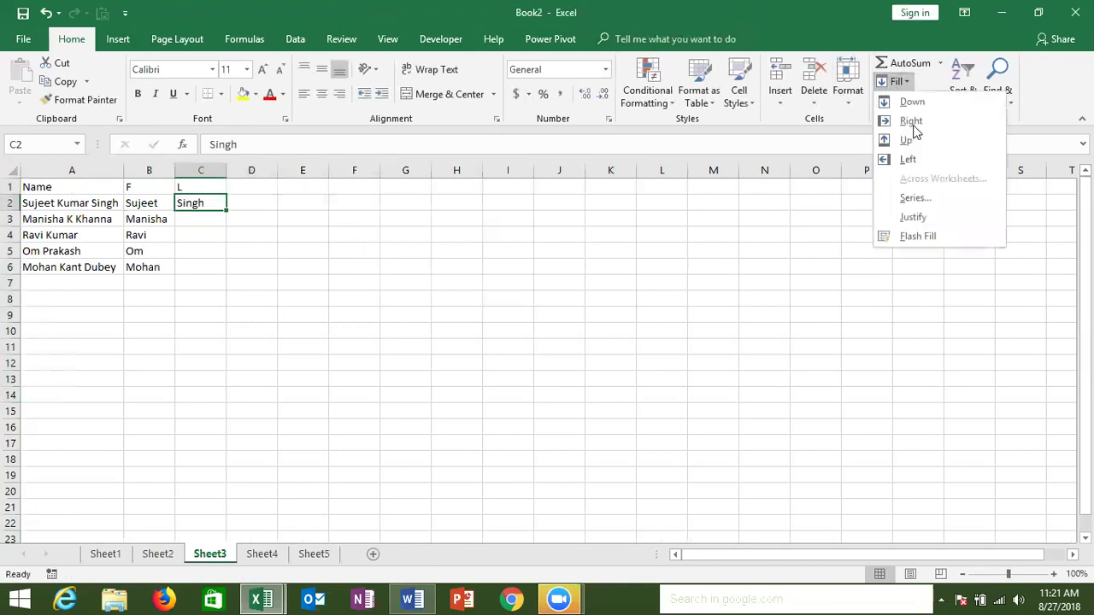
{"action": "left_click", "coordinate": [927, 236]}
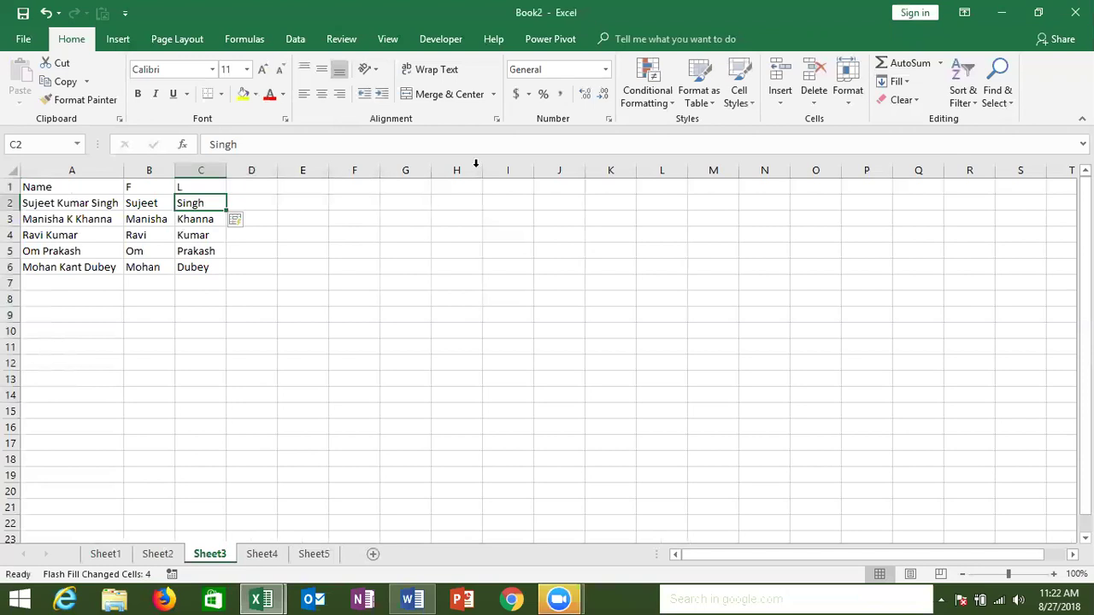
{"action": "left_click", "coordinate": [357, 190]}
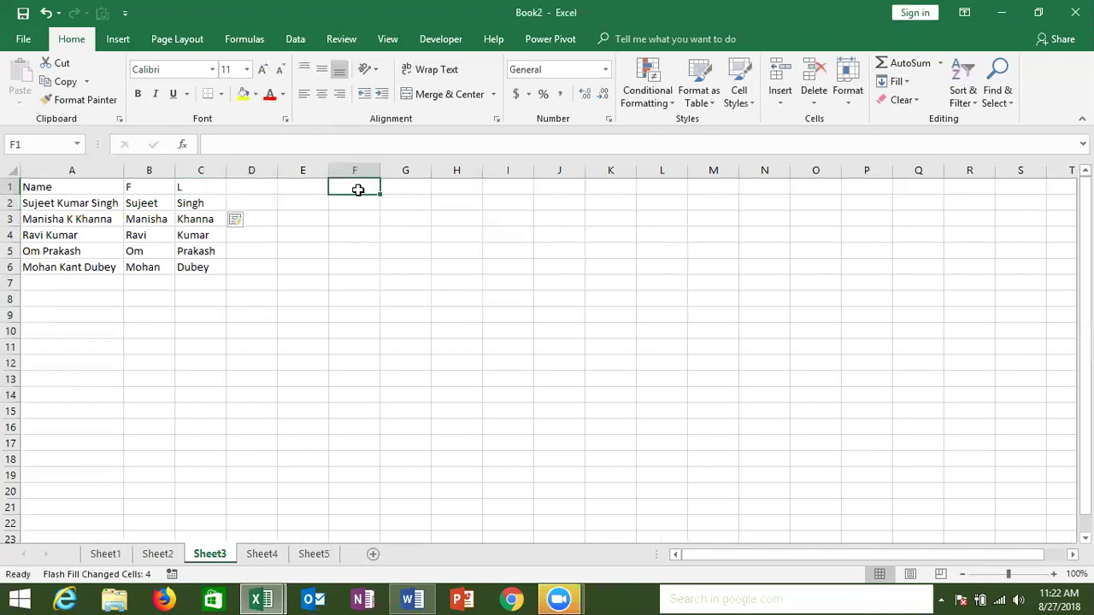
Enter 8/1 in F1 and fill =F1+30 from F2 down to F6
{"action": "type", "text": "8/1"}
{"action": "key", "text": "Return"}
{"action": "type", "text": "="}
{"action": "left_click", "coordinate": [357, 189]}
{"action": "type", "text": "+30"}
{"action": "key", "text": "ctrl+Return"}
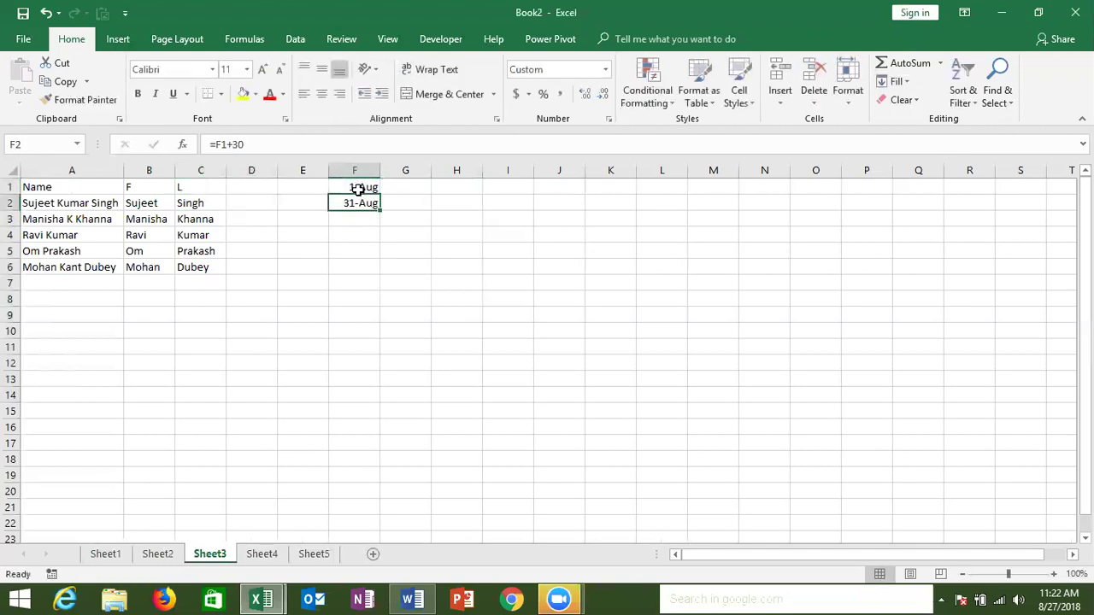
{"action": "key", "text": "shift+Down"}
{"action": "key", "text": "shift+Down"}
{"action": "key", "text": "shift+Down"}
{"action": "key", "text": "shift+Down"}
{"action": "key", "text": "ctrl+d"}
Type Aug in G1 and Flash Fill the month names down column G
{"action": "left_click", "coordinate": [357, 190]}
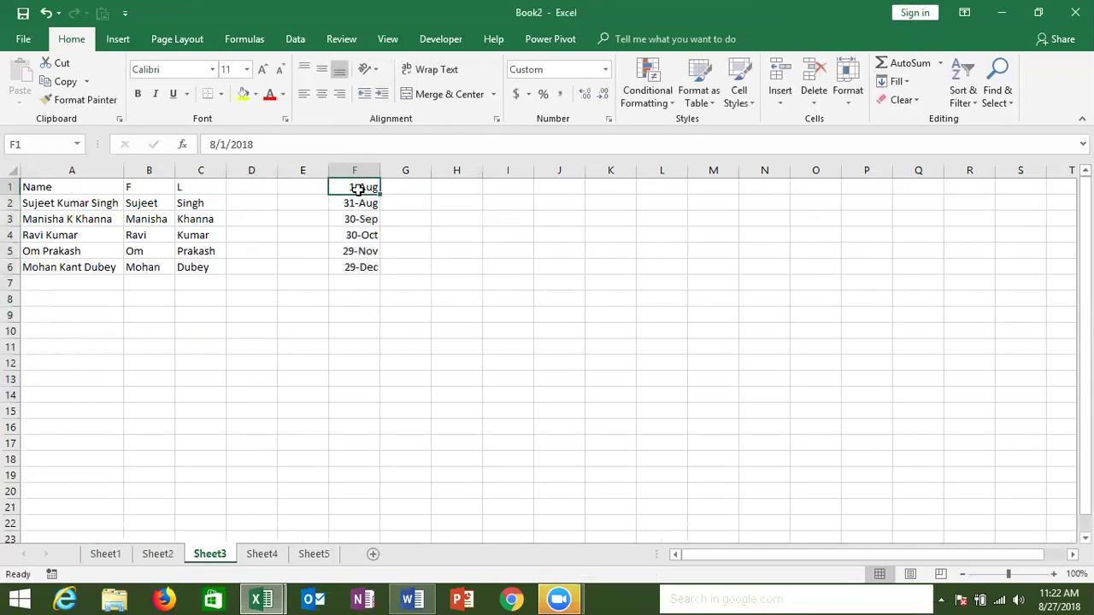
{"action": "key", "text": "Right"}
{"action": "type", "text": "Au"}
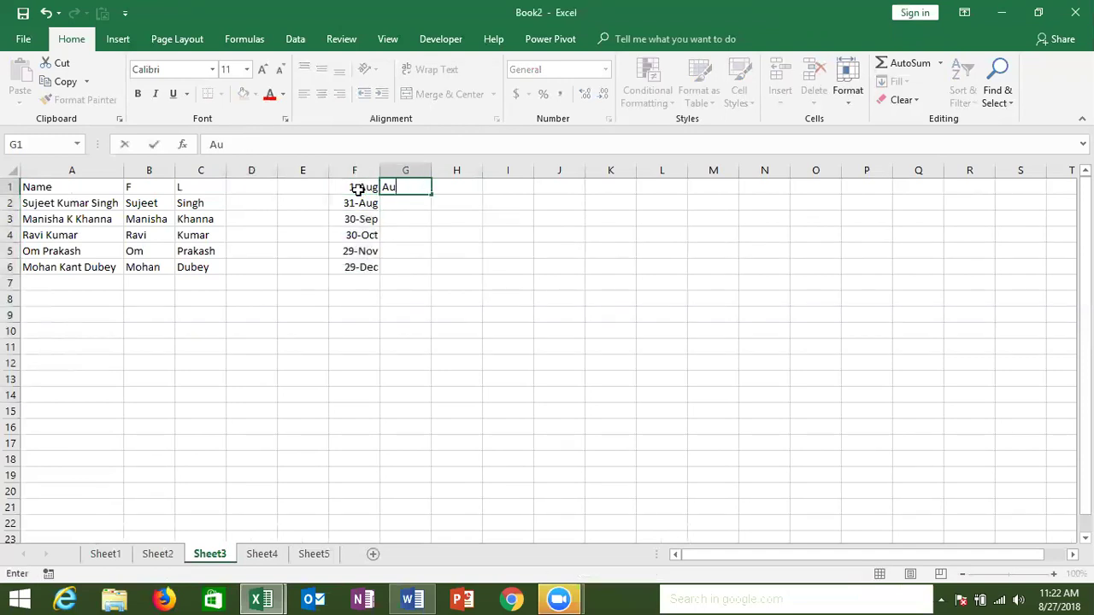
{"action": "type", "text": "g"}
{"action": "key", "text": "Return"}
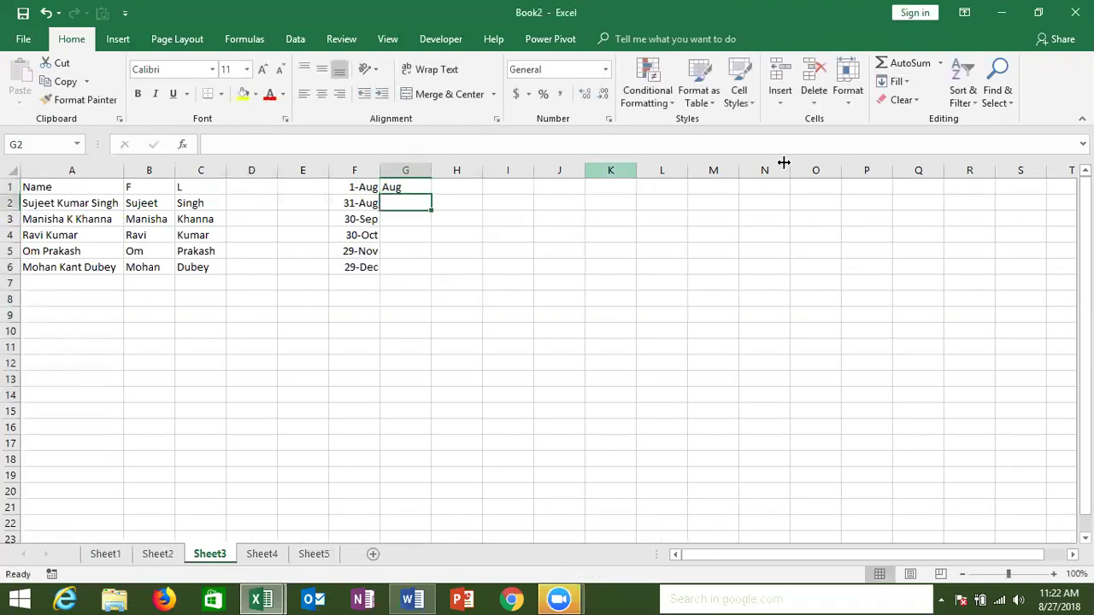
{"action": "left_click", "coordinate": [907, 89]}
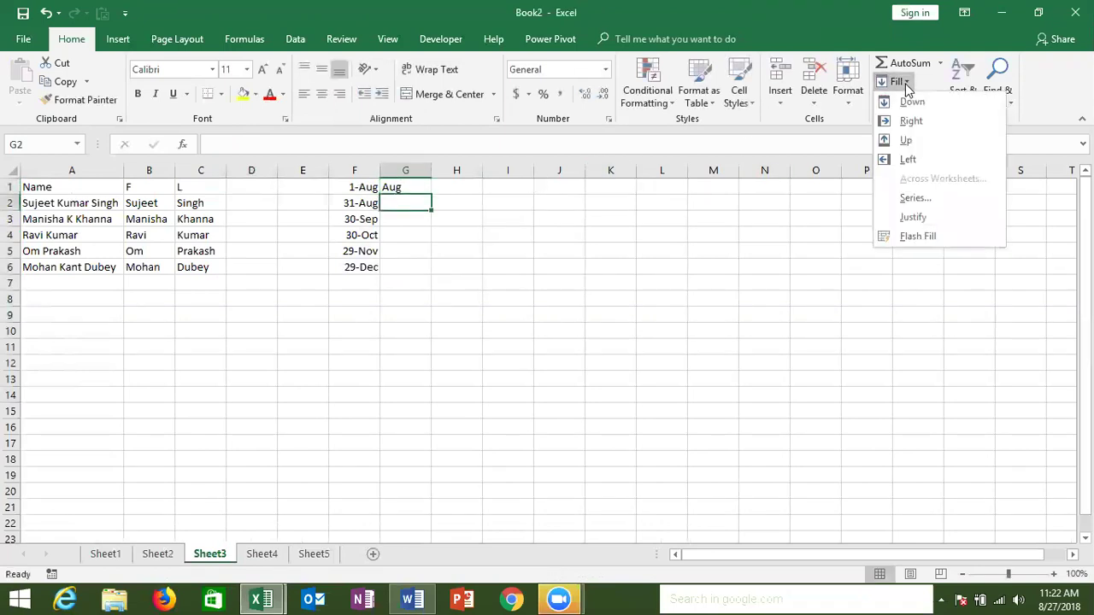
{"action": "left_click", "coordinate": [916, 234]}
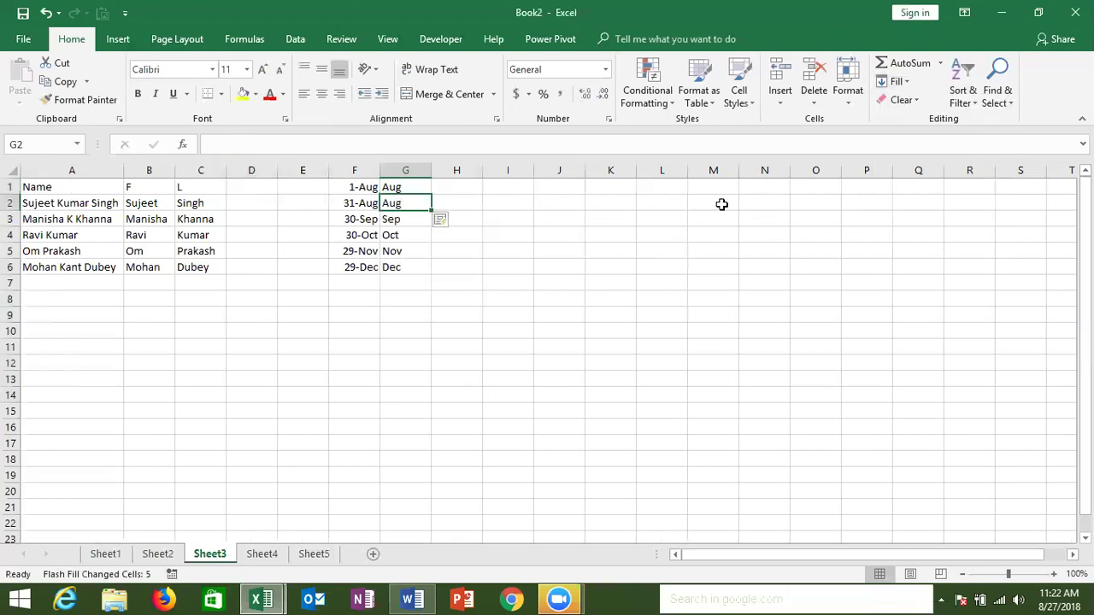
{"action": "left_click", "coordinate": [565, 190]}
Enter 26.36, 85.85 and 36.78 in J1:J3
{"action": "type", "text": "26.3"}
{"action": "type", "text": "6"}
{"action": "key", "text": "Return"}
{"action": "type", "text": "8525"}
{"action": "key", "text": "BackSpace"}
{"action": "key", "text": "BackSpace"}
{"action": "type", "text": ".85"}
{"action": "key", "text": "Return"}
{"action": "type", "text": "36"}
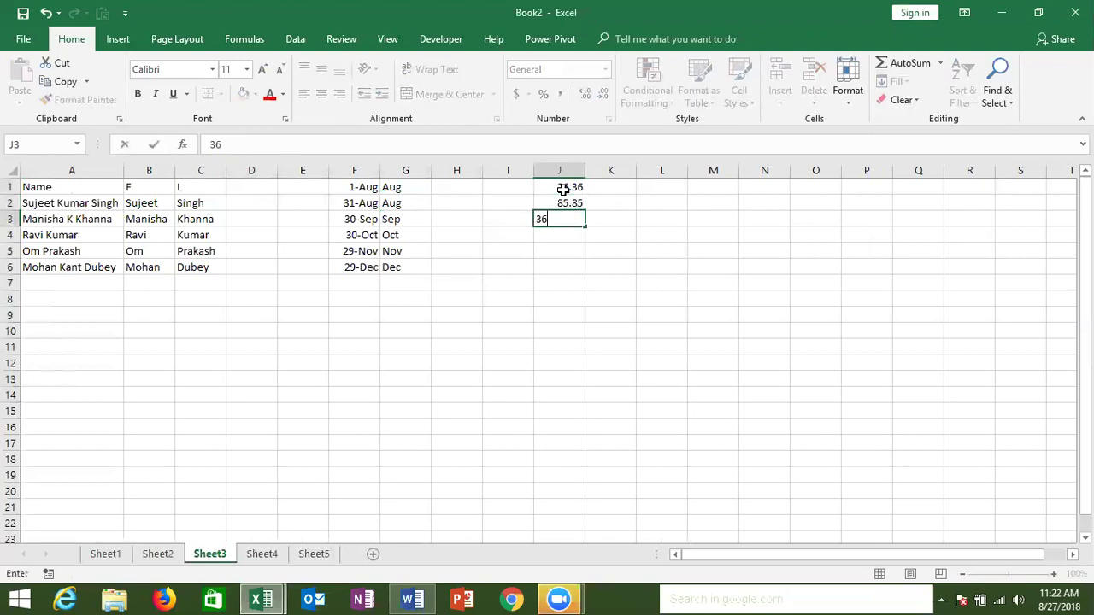
{"action": "type", "text": ".78"}
{"action": "key", "text": "Return"}
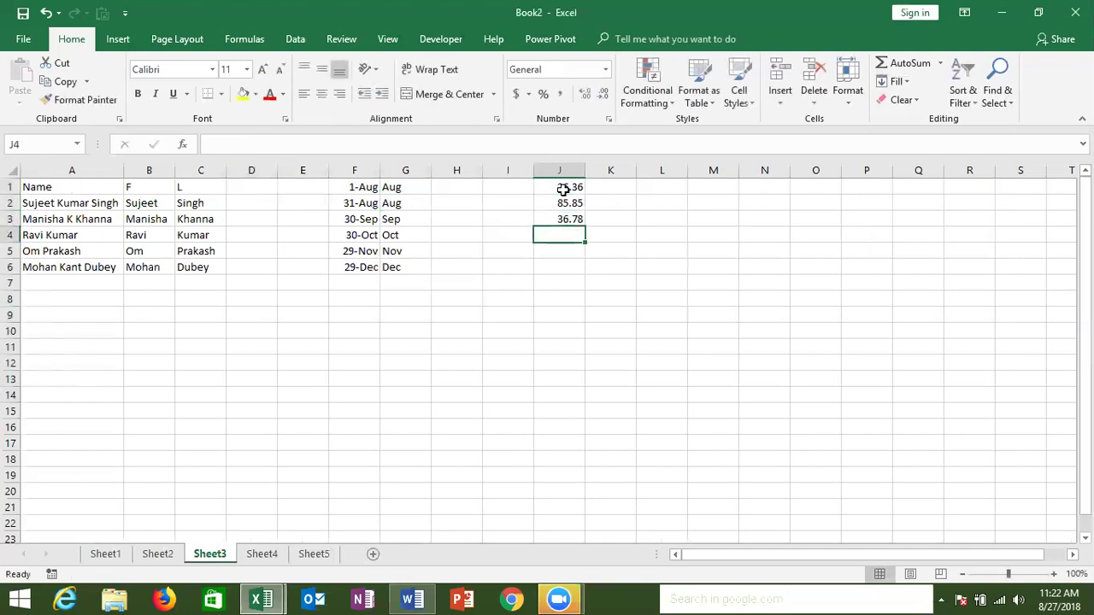
Type 0.36 in K1 and Flash Fill the decimal parts into K2:K3
{"action": "left_click", "coordinate": [616, 189]}
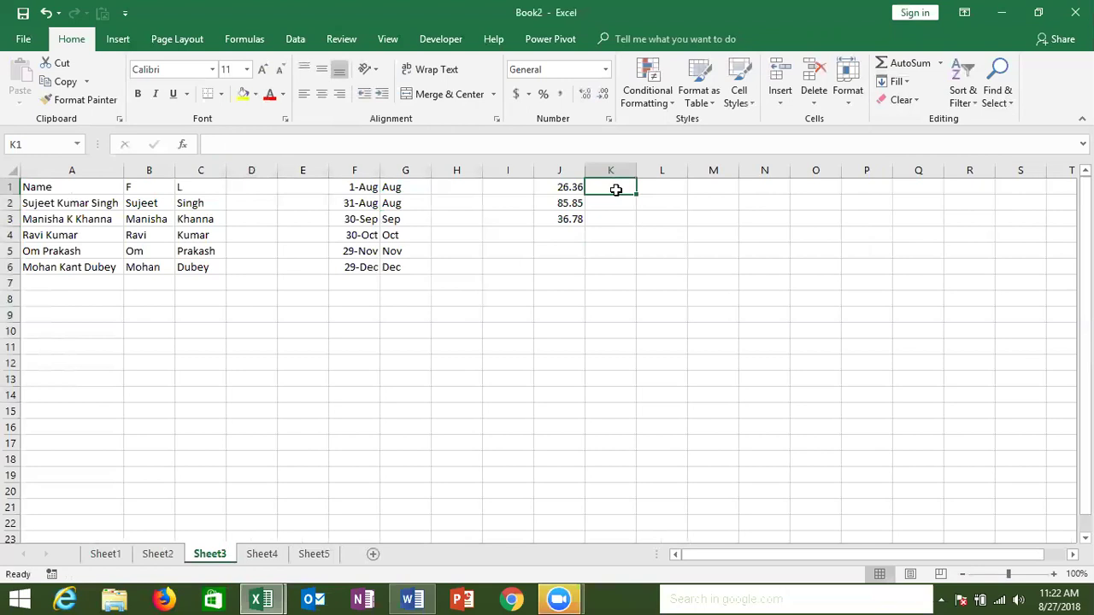
{"action": "type", "text": "0.36"}
{"action": "key", "text": "Return"}
{"action": "left_click", "coordinate": [615, 189]}
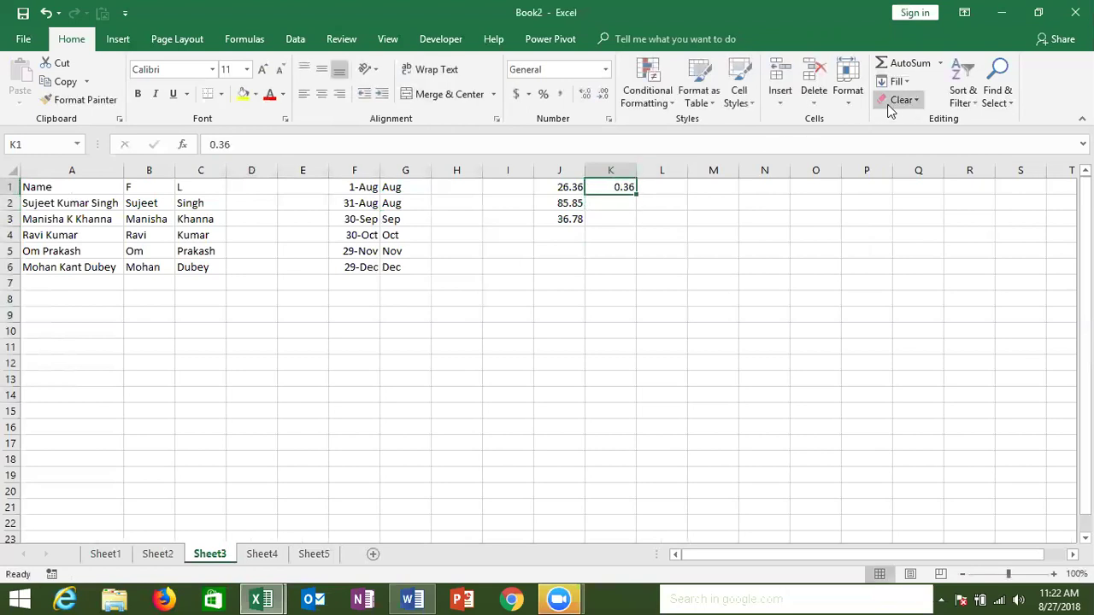
{"action": "left_click", "coordinate": [898, 81]}
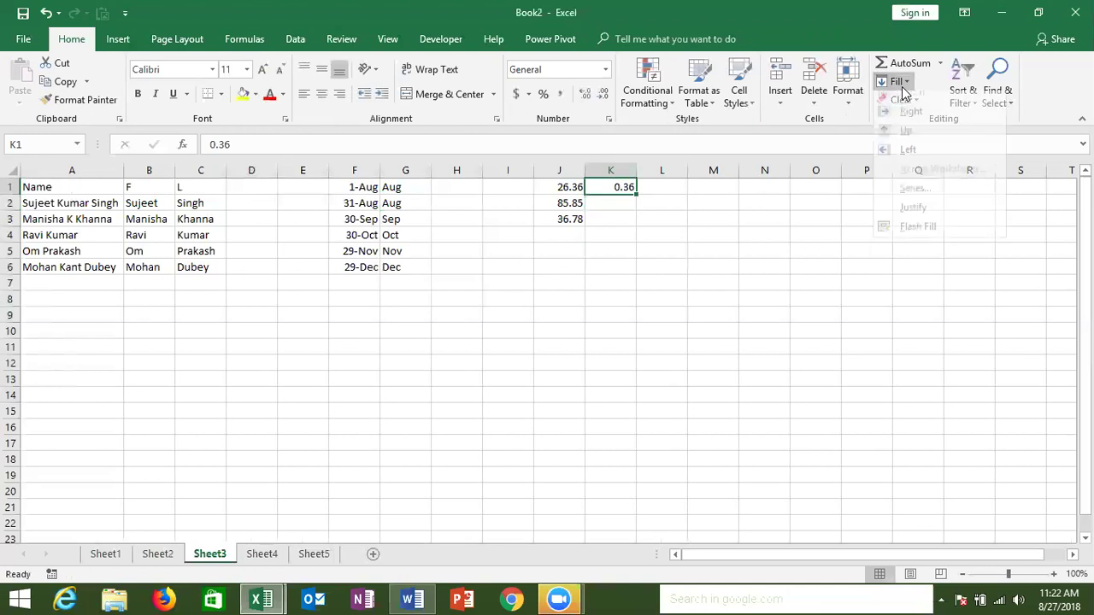
{"action": "left_click", "coordinate": [911, 236]}
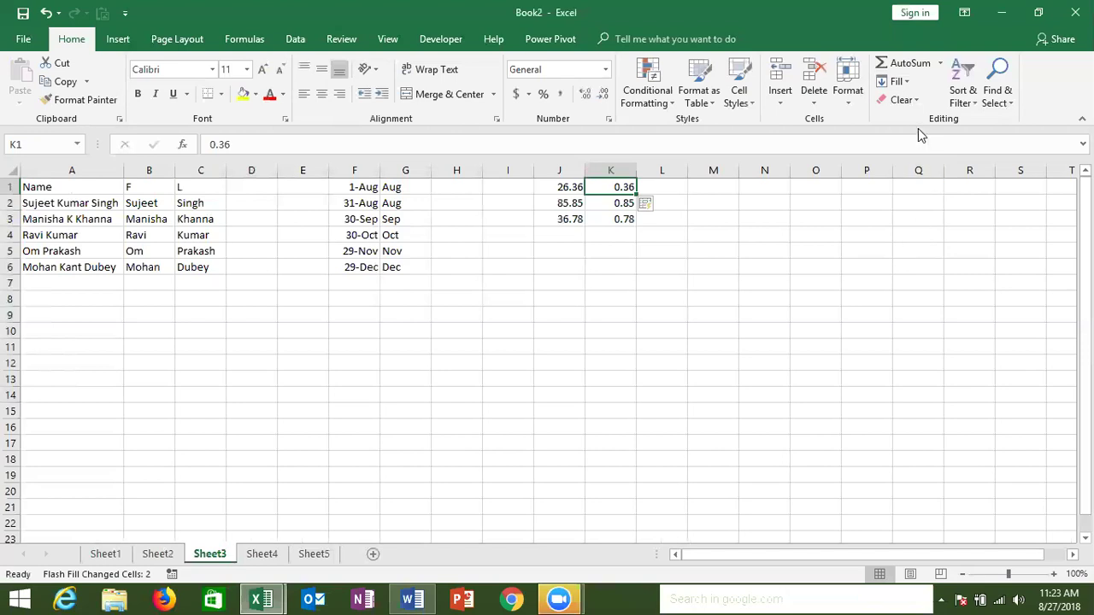
Give the name table A1:C6 a yellow fill and All Borders around every cell
{"action": "left_click", "coordinate": [904, 100]}
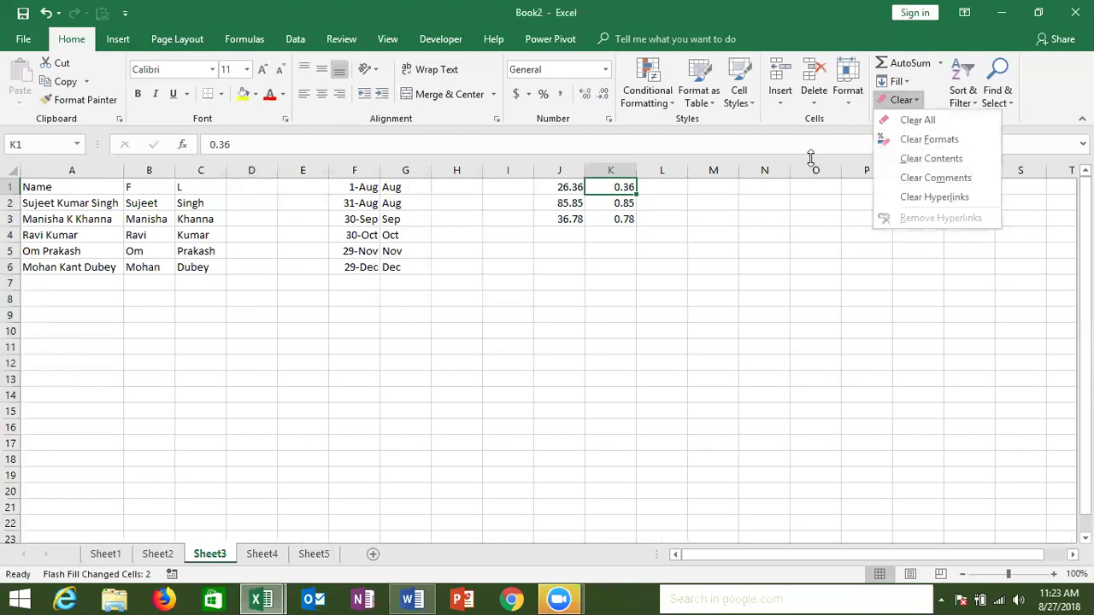
{"action": "left_click", "coordinate": [803, 161]}
{"action": "left_click_drag", "start_coordinate": [99, 185], "coordinate": [195, 266]}
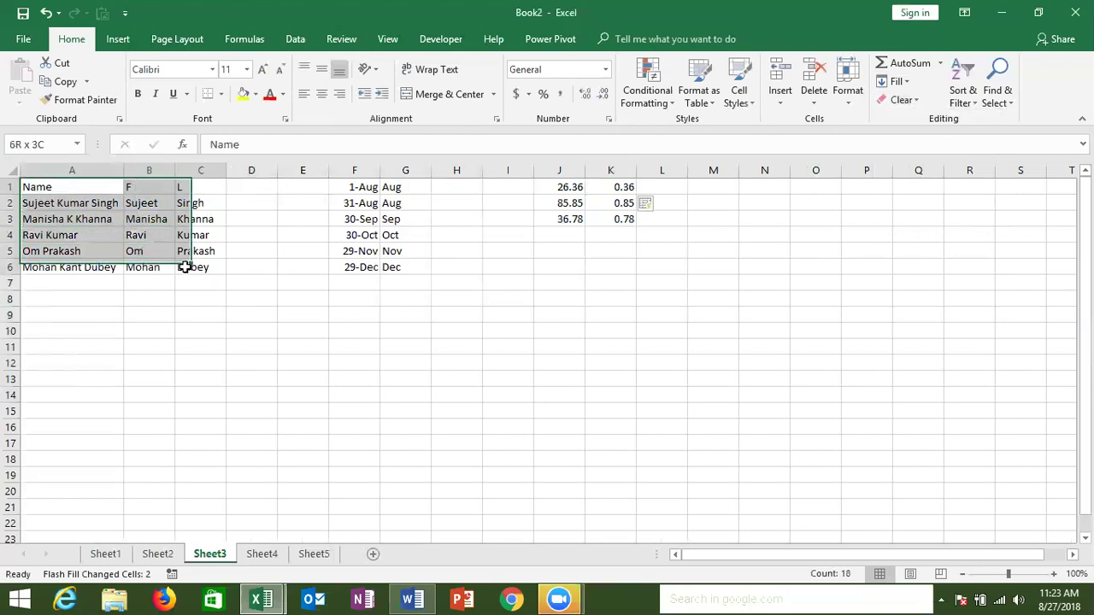
{"action": "left_click", "coordinate": [243, 93]}
{"action": "left_click", "coordinate": [221, 94]}
{"action": "left_click", "coordinate": [225, 233]}
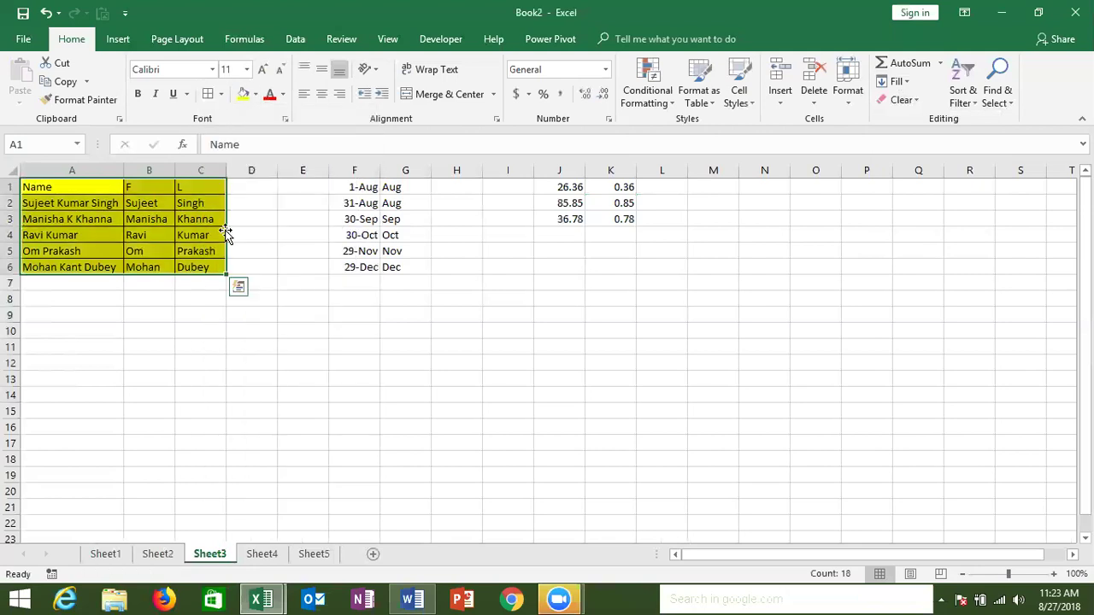
{"action": "left_click", "coordinate": [162, 260]}
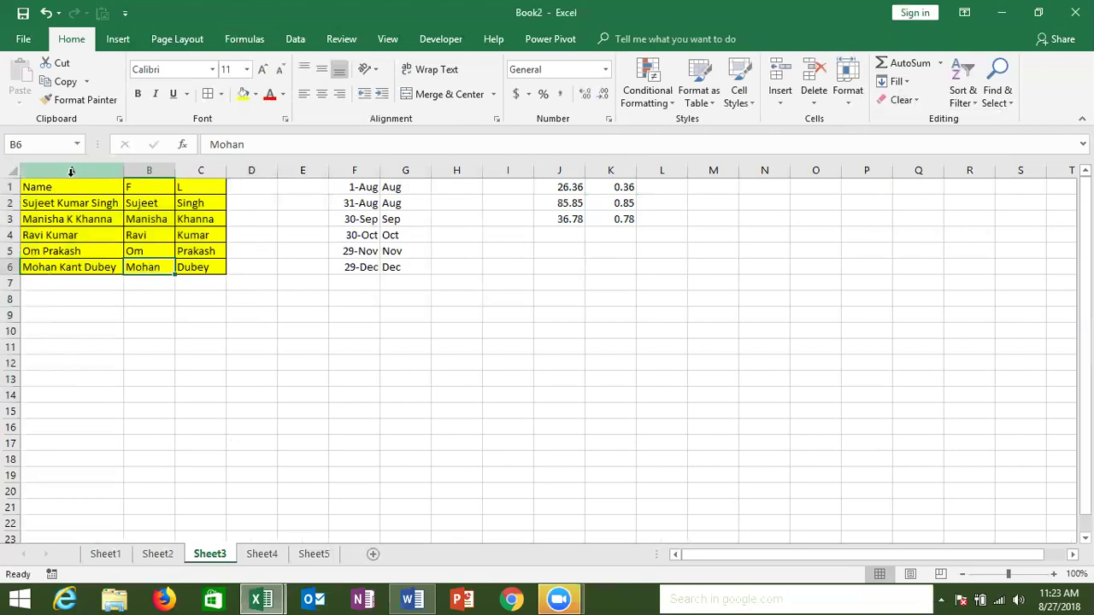
Delete columns A through C, then insert the name columns back
{"action": "left_click_drag", "start_coordinate": [71, 172], "coordinate": [185, 188]}
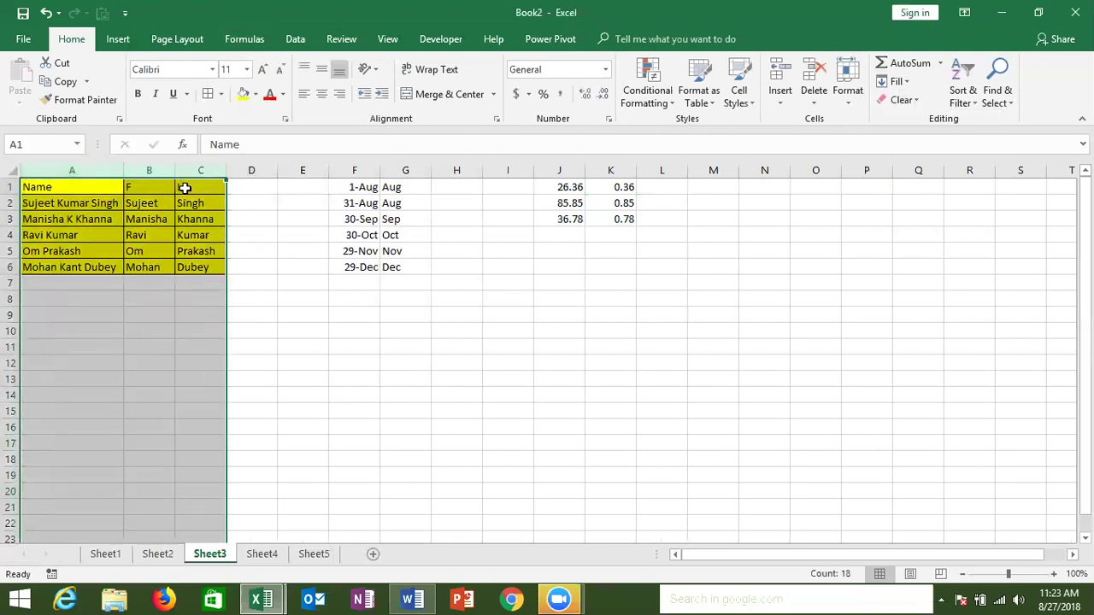
{"action": "key", "text": "ctrl+minus"}
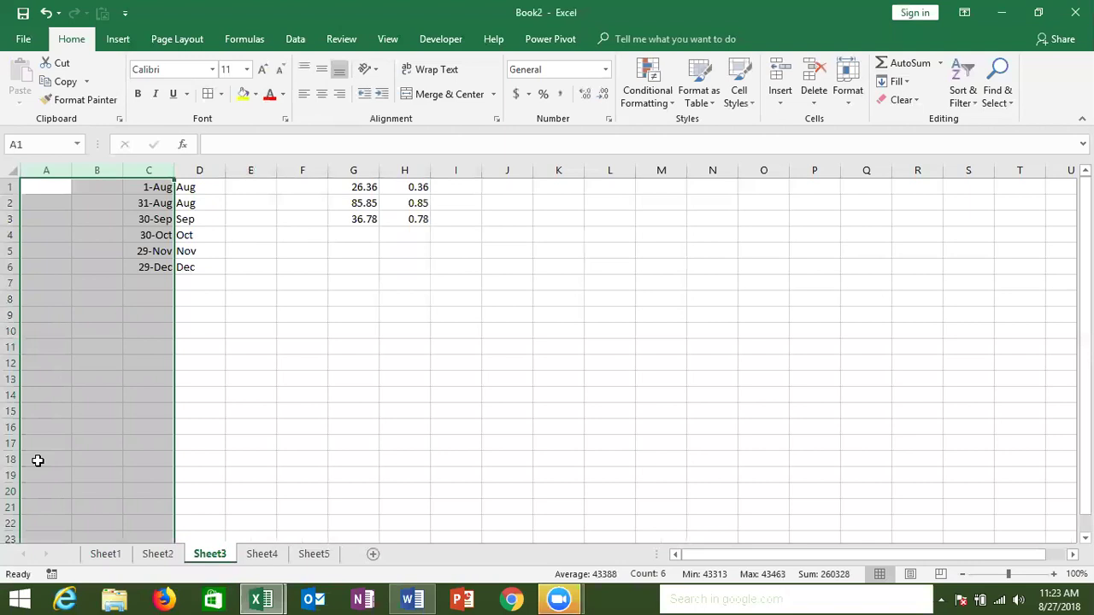
{"action": "key", "text": "ctrl+shift+plus"}
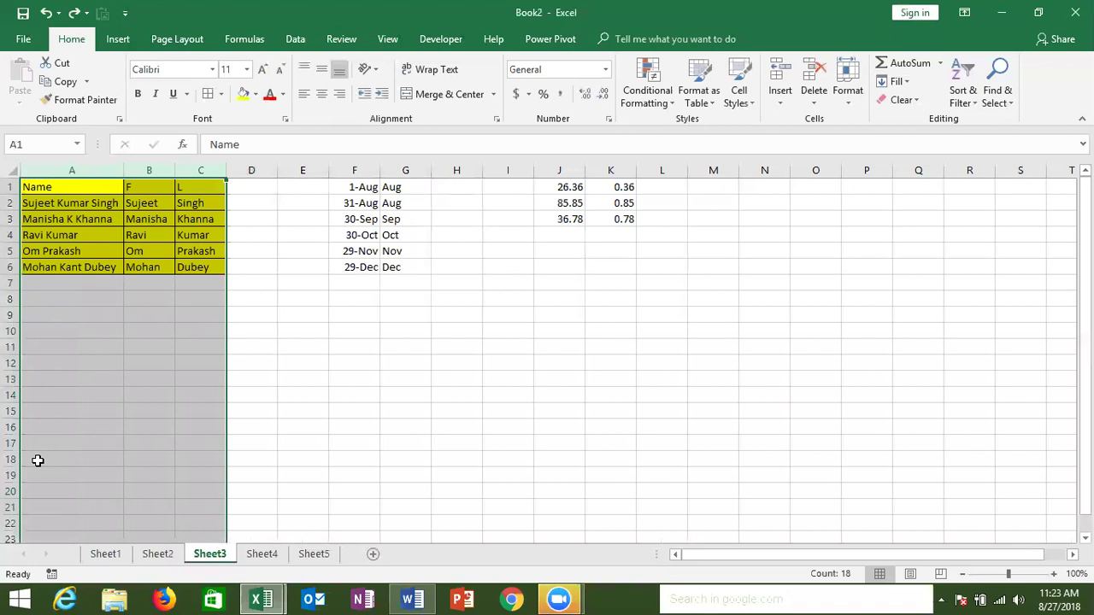
{"action": "left_click", "coordinate": [120, 414]}
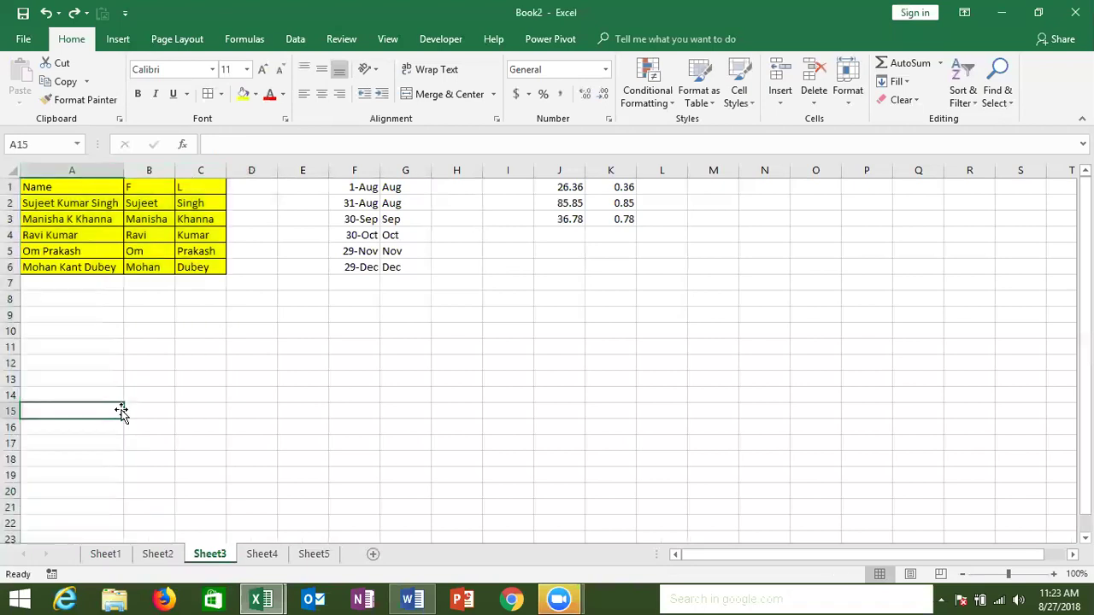
{"action": "left_click", "coordinate": [102, 200]}
{"action": "left_click_drag", "start_coordinate": [103, 197], "coordinate": [188, 264]}
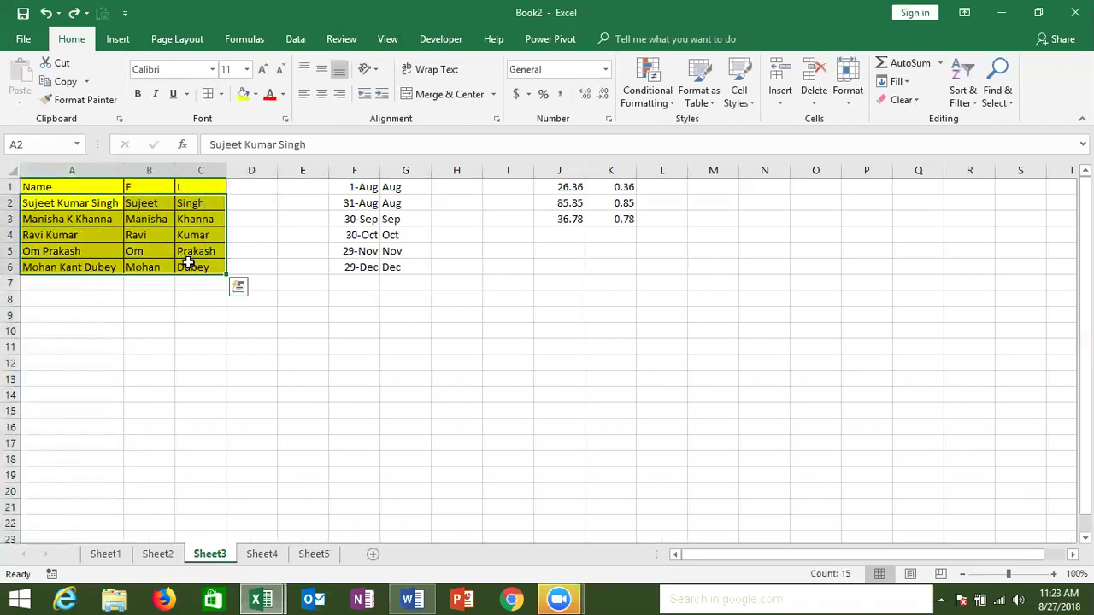
{"action": "left_click_drag", "start_coordinate": [91, 181], "coordinate": [197, 267]}
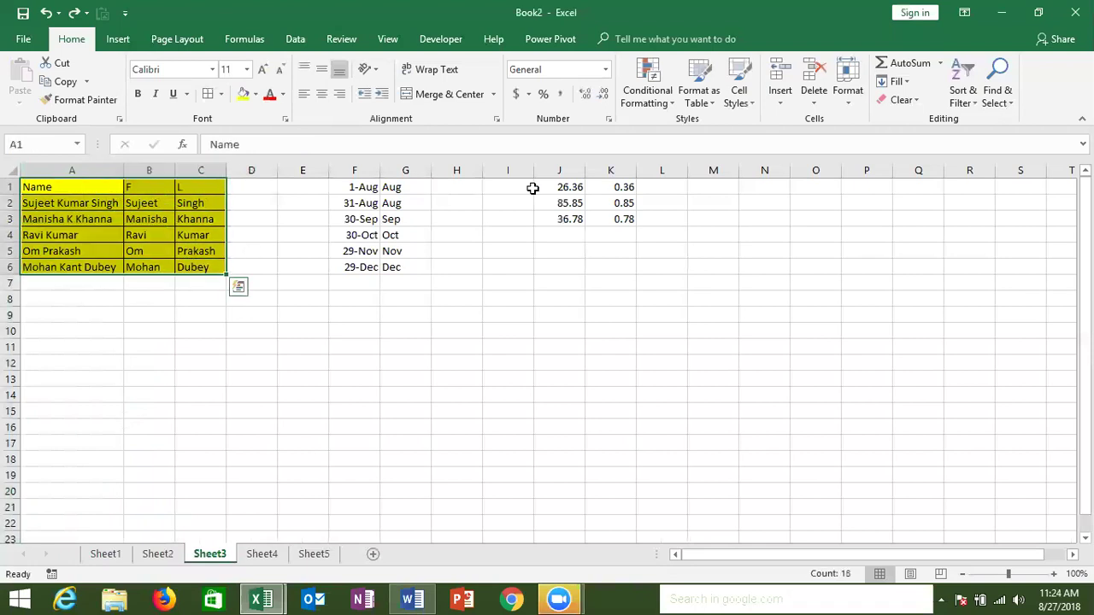
{"action": "left_click", "coordinate": [906, 99]}
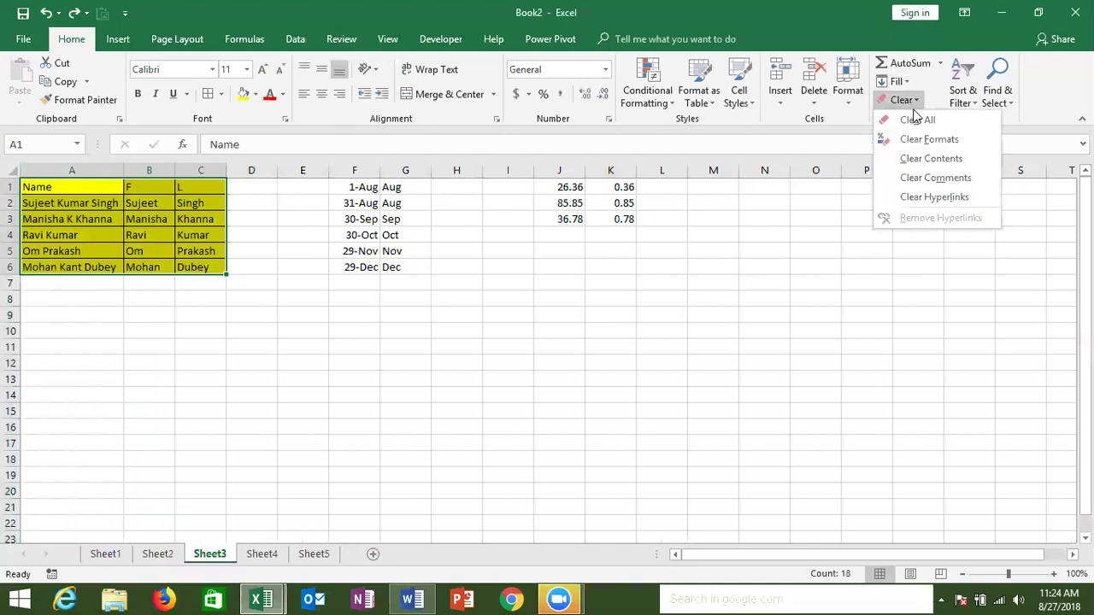
{"action": "left_click", "coordinate": [917, 124]}
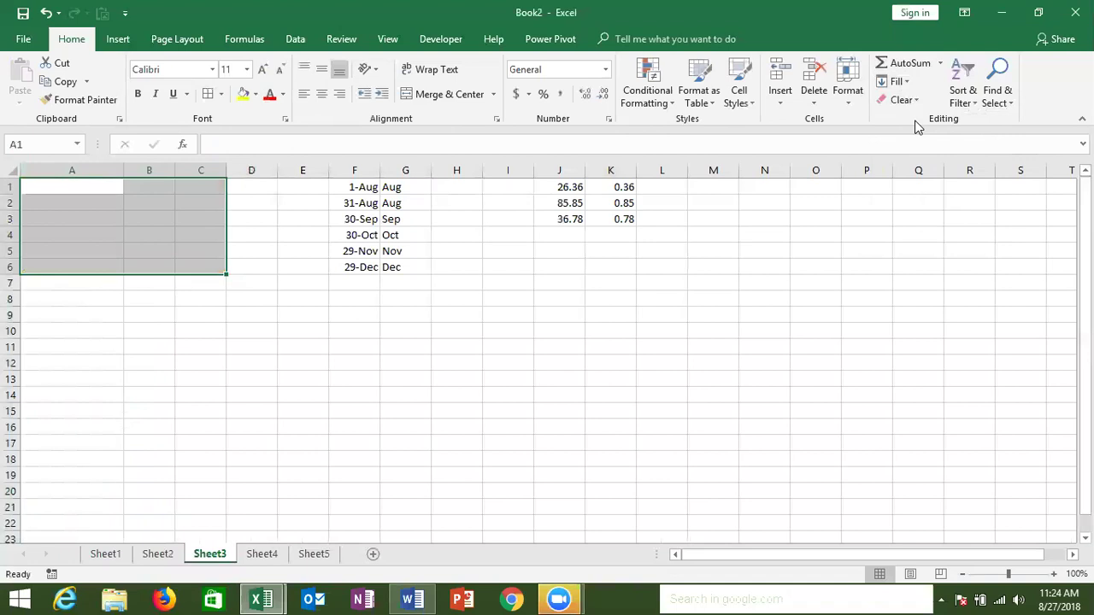
{"action": "key", "text": "ctrl+z"}
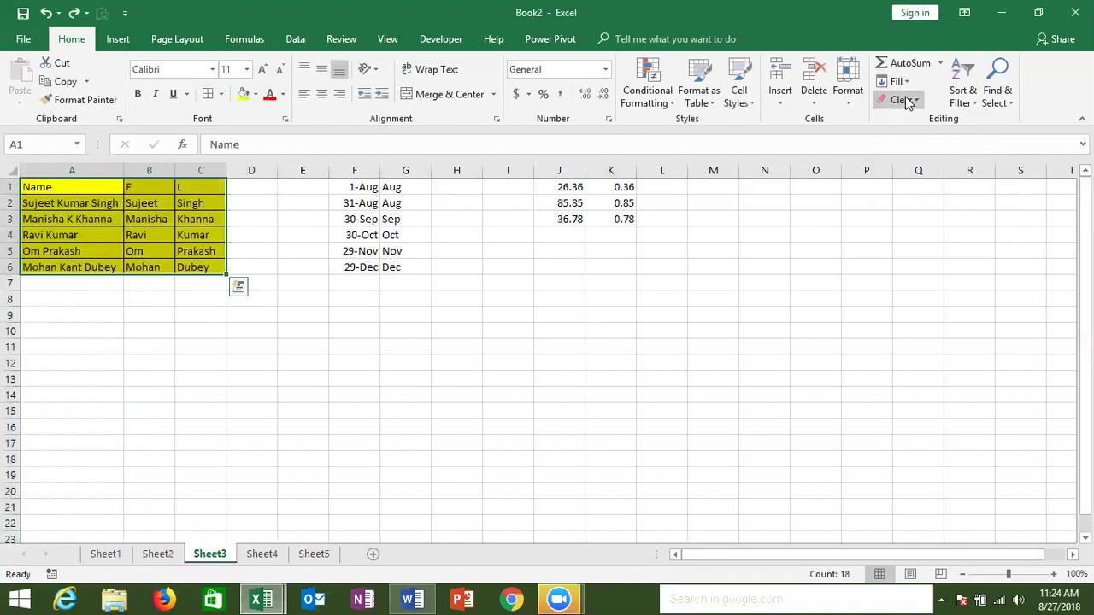
{"action": "left_click", "coordinate": [905, 98]}
{"action": "left_click", "coordinate": [928, 141]}
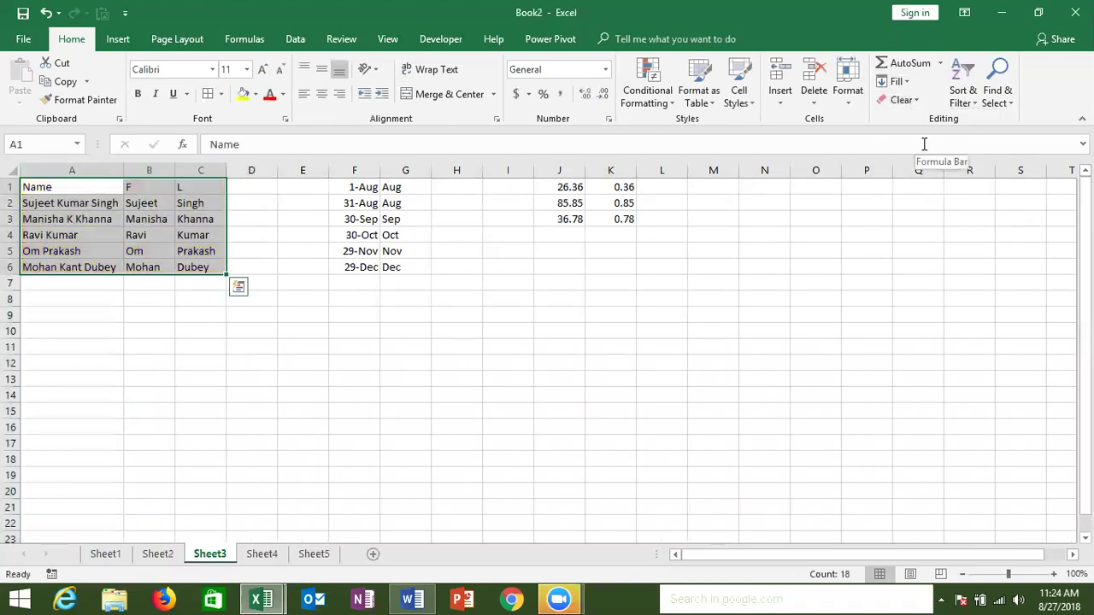
{"action": "key", "text": "ctrl+z"}
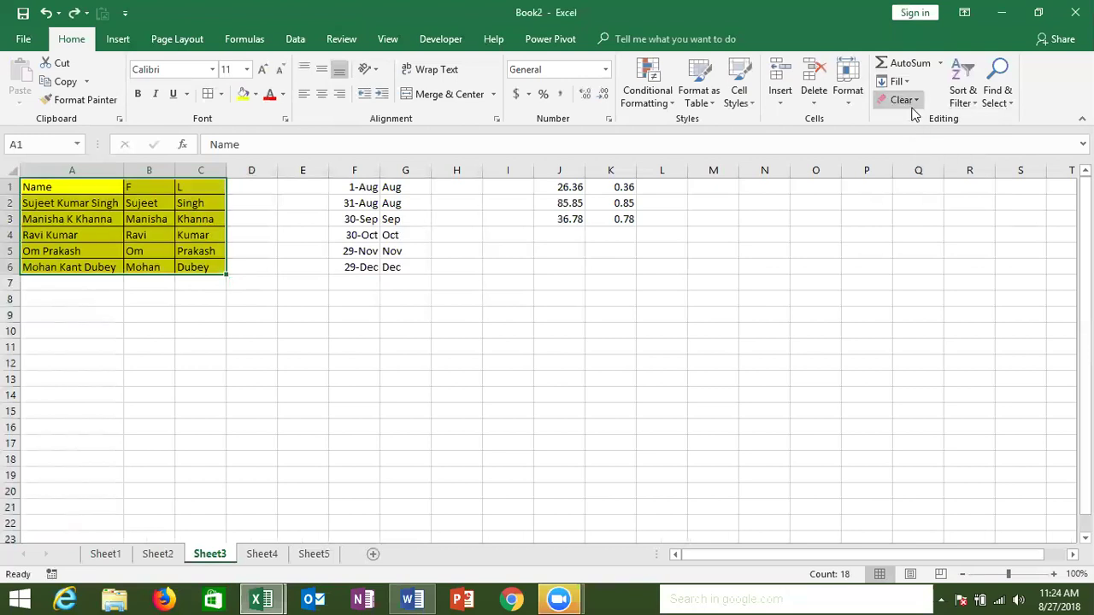
{"action": "left_click", "coordinate": [905, 100]}
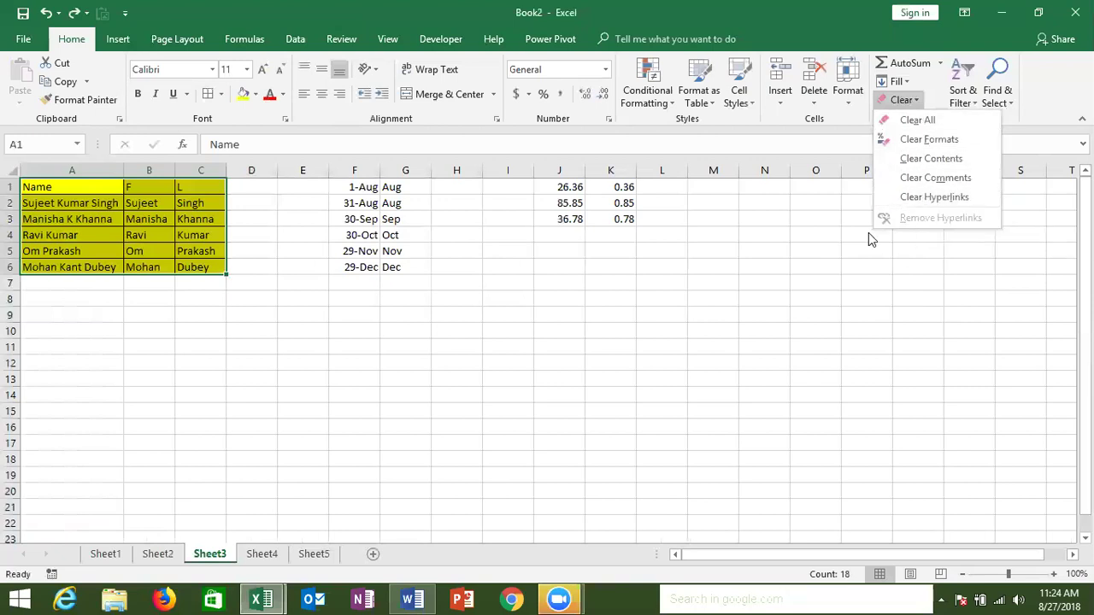
{"action": "key", "text": "Escape"}
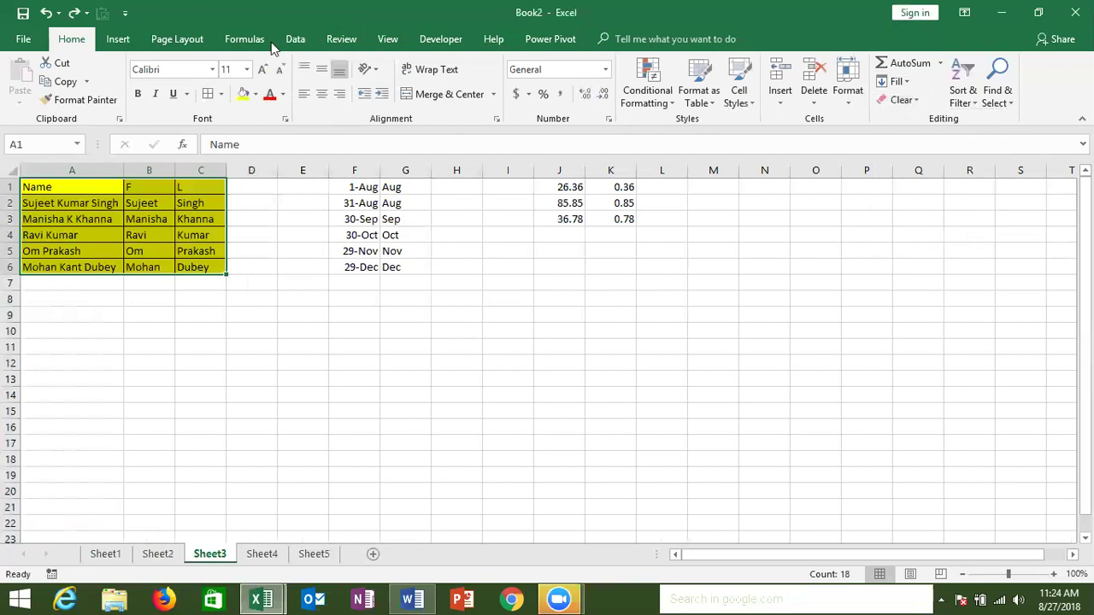